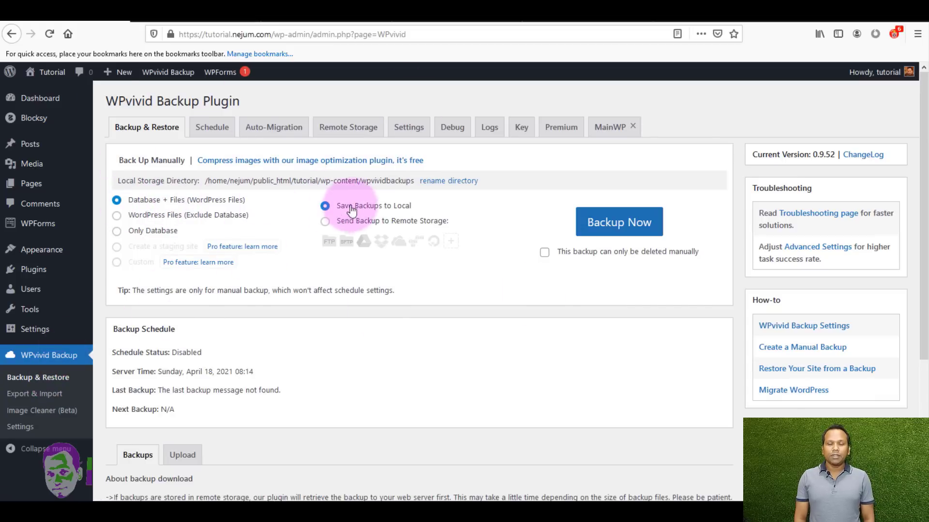
# Back up the database and files to local storage, and restore the site from the Apr 18, 2021 08:14 backup
pyautogui.click(602, 222)
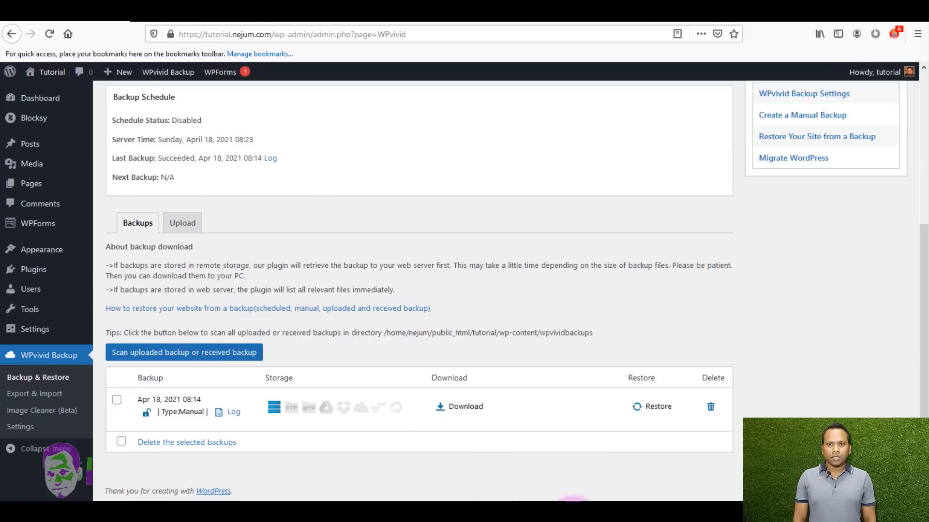
pyautogui.click(646, 407)
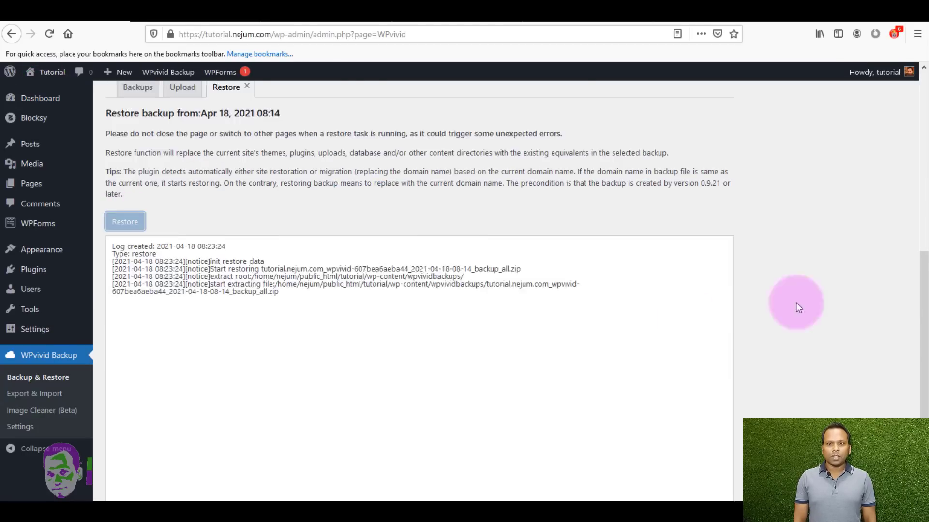
pyautogui.moveTo(924, 310); pyautogui.dragTo(924, 342)
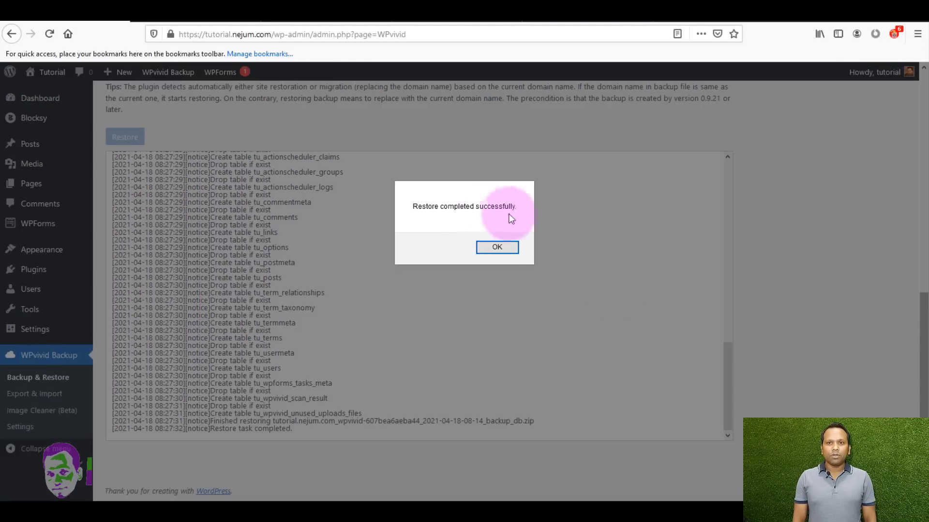
pyautogui.click(494, 247)
pyautogui.scroll(5, 497, 249)
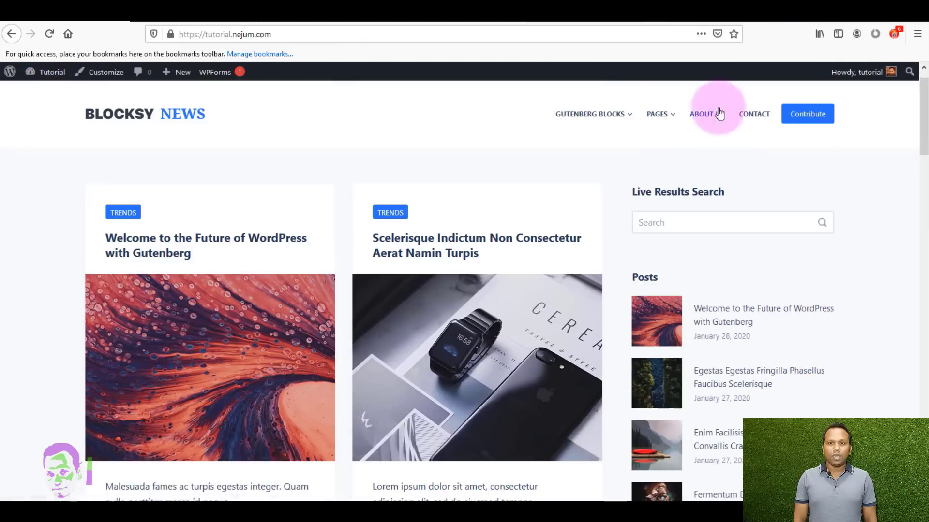
pyautogui.click(716, 110)
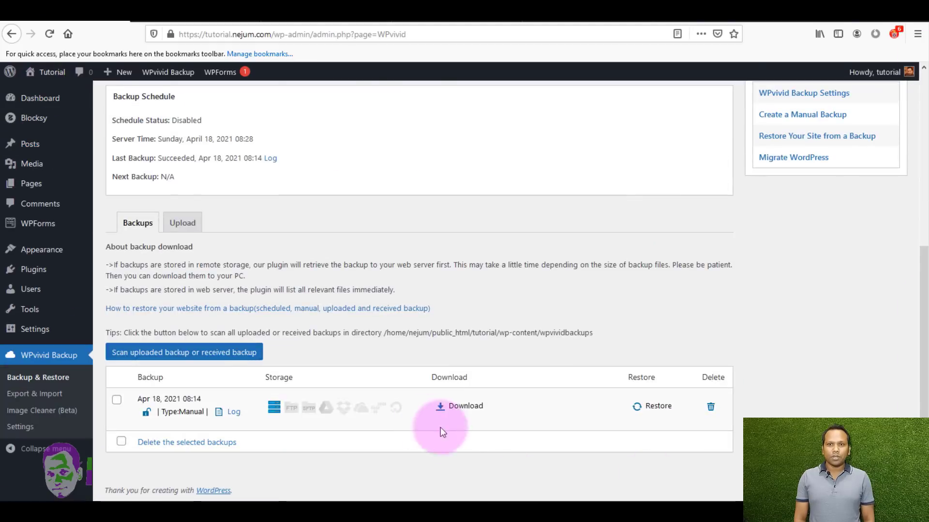
# Download the Apr 18, 2021 08:14 backup zip, save it to the computer and show the browser's downloads
pyautogui.click(438, 409)
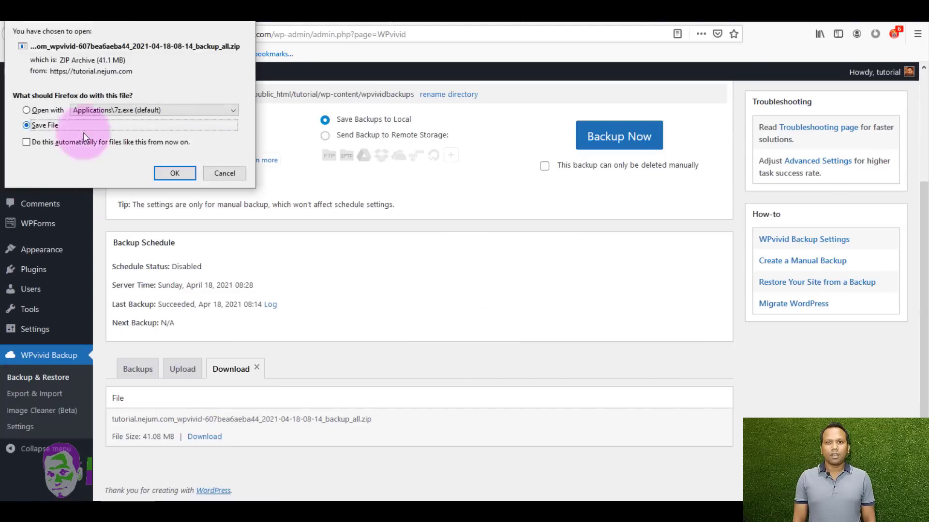
pyautogui.press('Return')
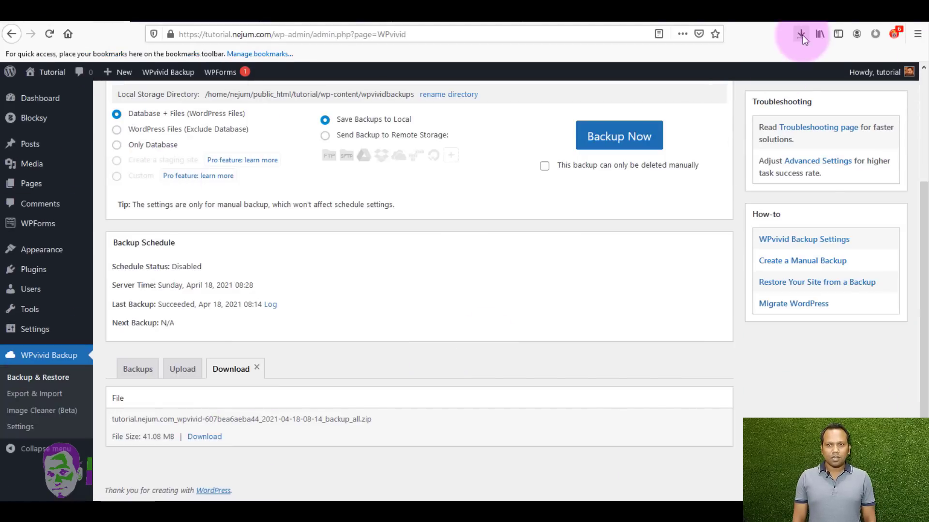
pyautogui.click(800, 34)
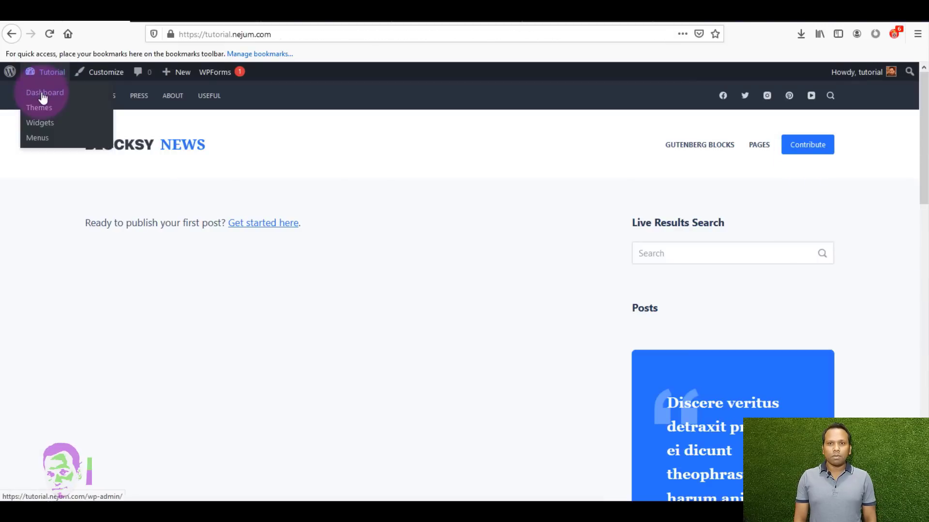
# Upload the downloaded backup_all.zip file to the backup plugin and restore the site from it
pyautogui.click(48, 96)
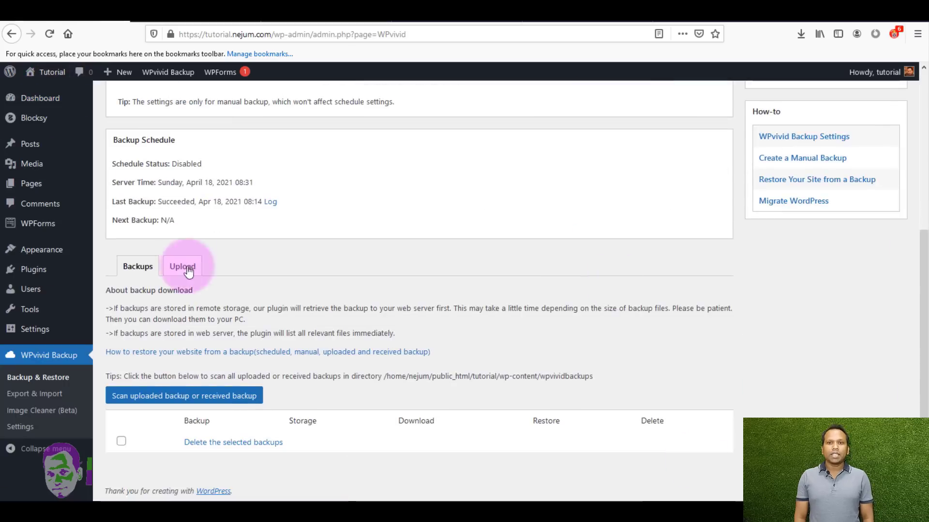
pyautogui.click(182, 259)
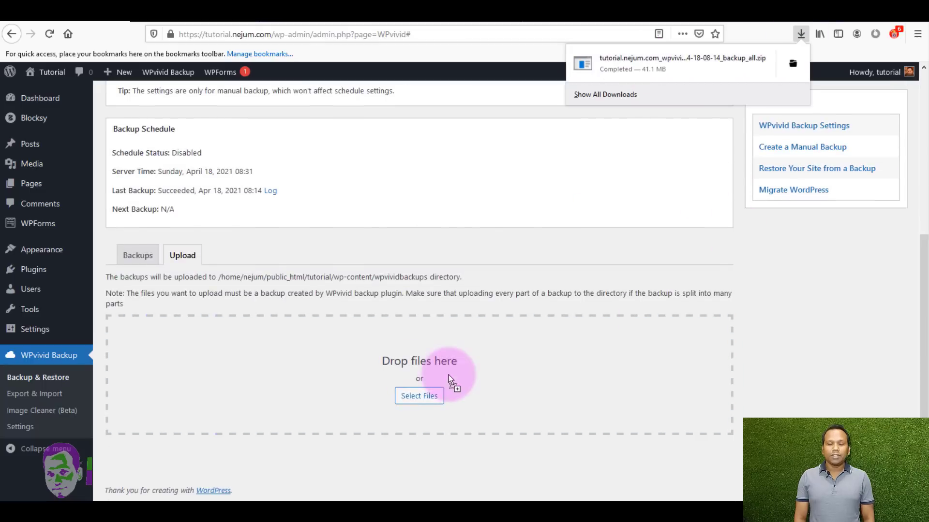
pyautogui.moveTo(451, 380); pyautogui.dragTo(450, 380)
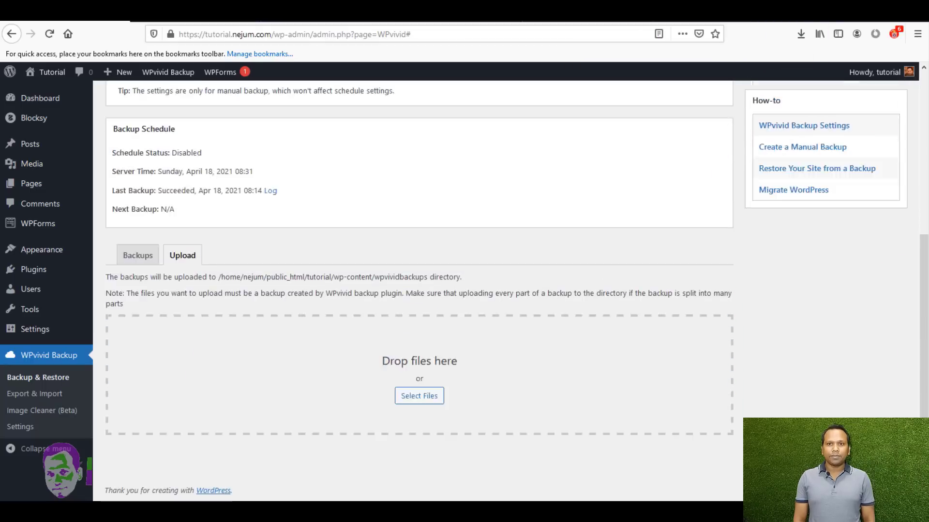
pyautogui.click(647, 411)
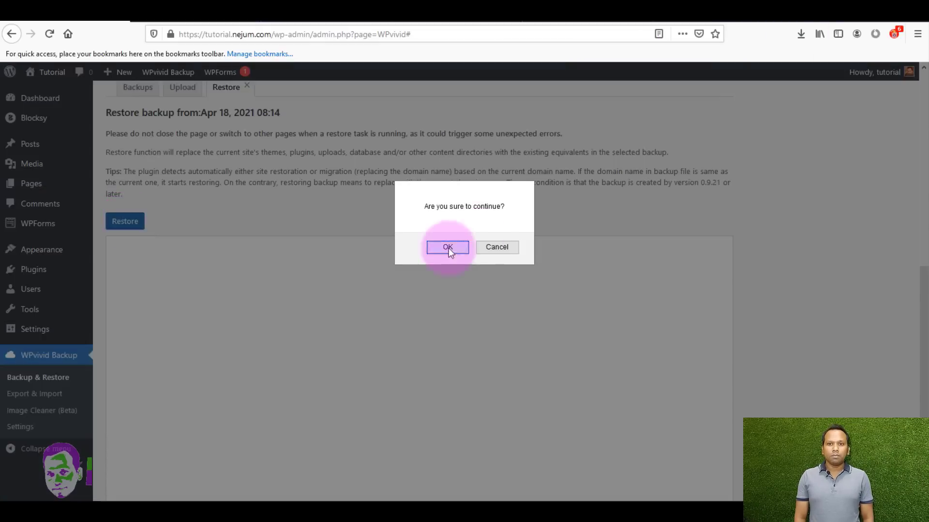
pyautogui.click(446, 246)
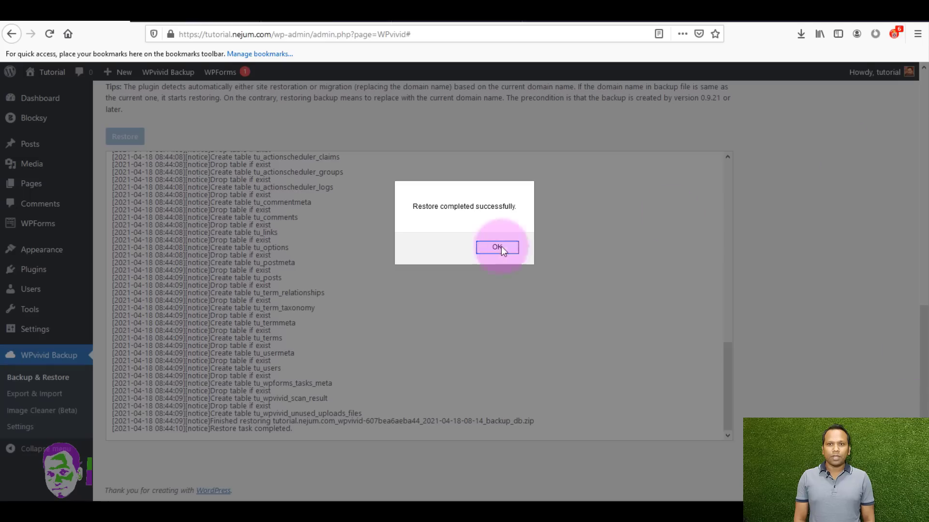
pyautogui.click(497, 247)
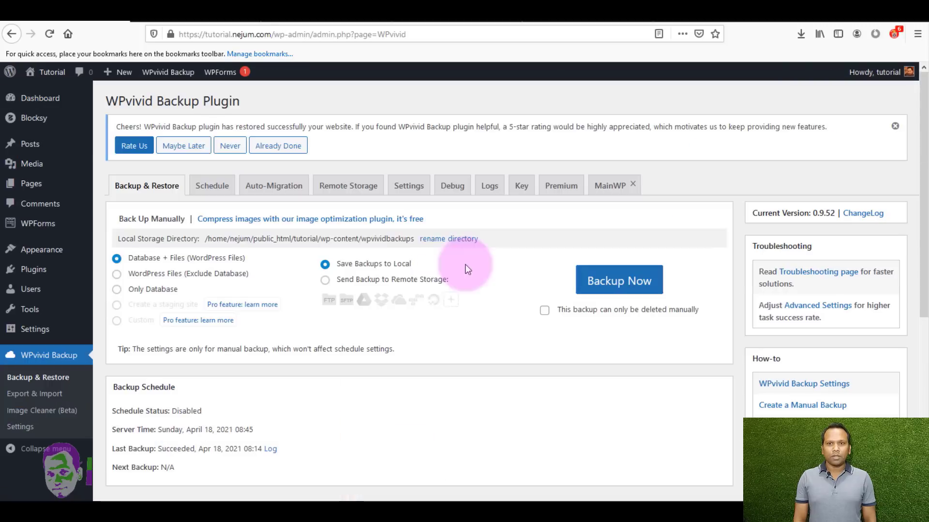
# Go through the remote storage providers, including Microsoft OneDrive and SFTP, and choose Google Drive
pyautogui.click(348, 185)
pyautogui.scroll(-1, 356, 187)
pyautogui.click(295, 171)
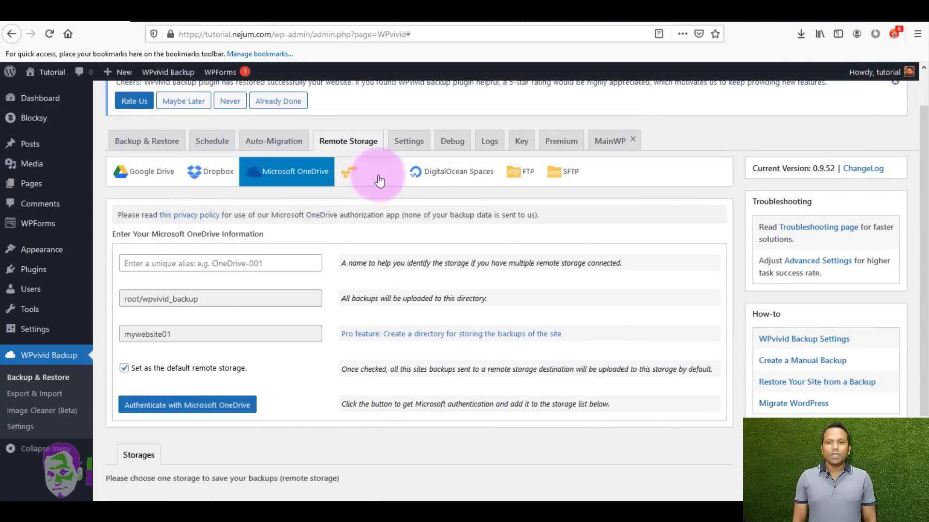
pyautogui.click(562, 171)
pyautogui.click(128, 183)
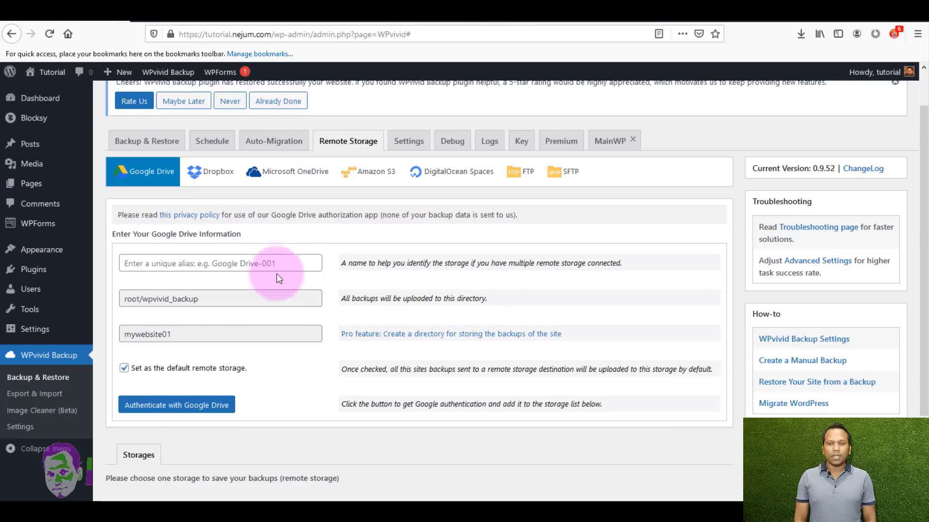
# Give the Google Drive storage the alias tutorial, keep it as default remote storage and authenticate it with a Google account
pyautogui.scroll(-2, 280, 232)
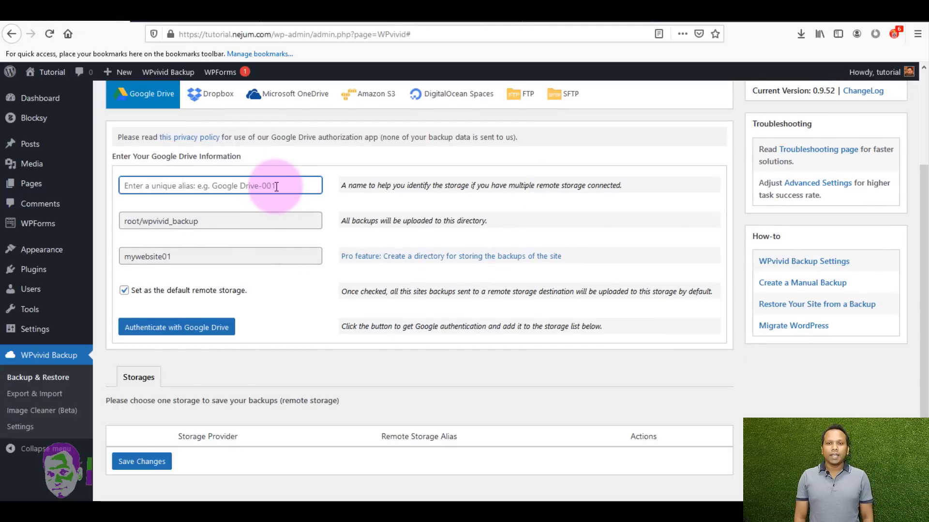
pyautogui.click(263, 257)
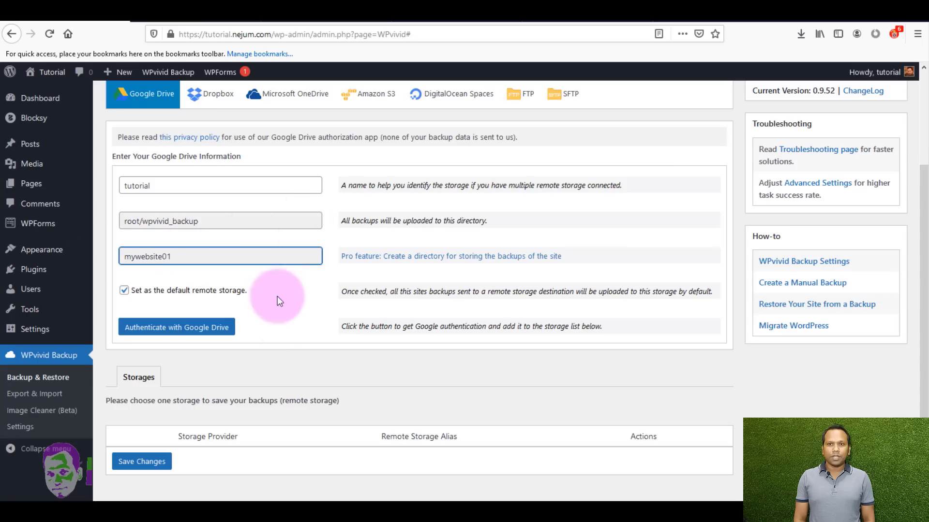
pyautogui.scroll(-1, 193, 190)
pyautogui.click(183, 326)
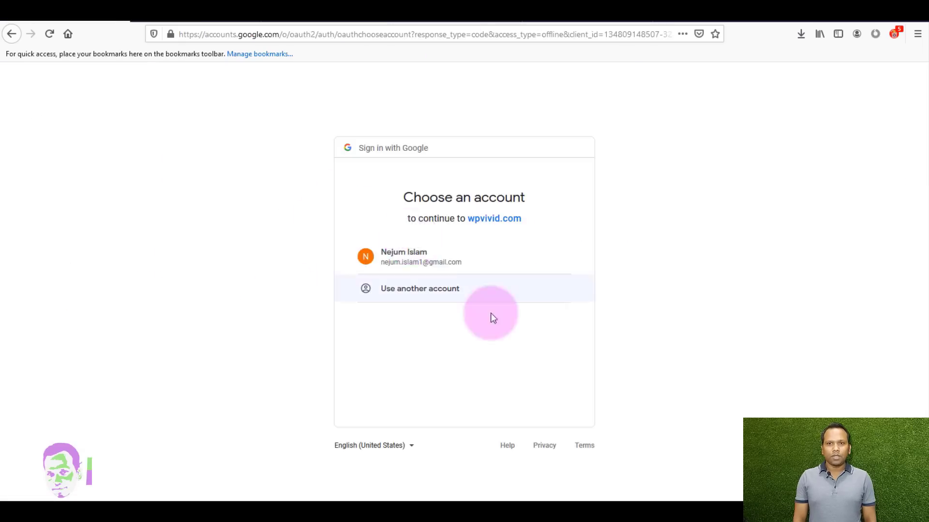
pyautogui.click(569, 404)
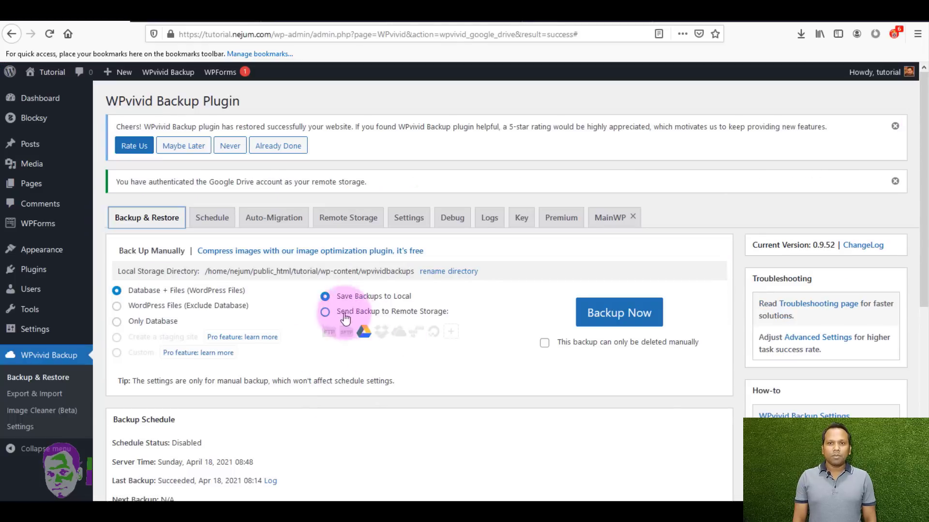
# Run a manual backup of the database and files, sent to the Google Drive remote storage
pyautogui.click(325, 311)
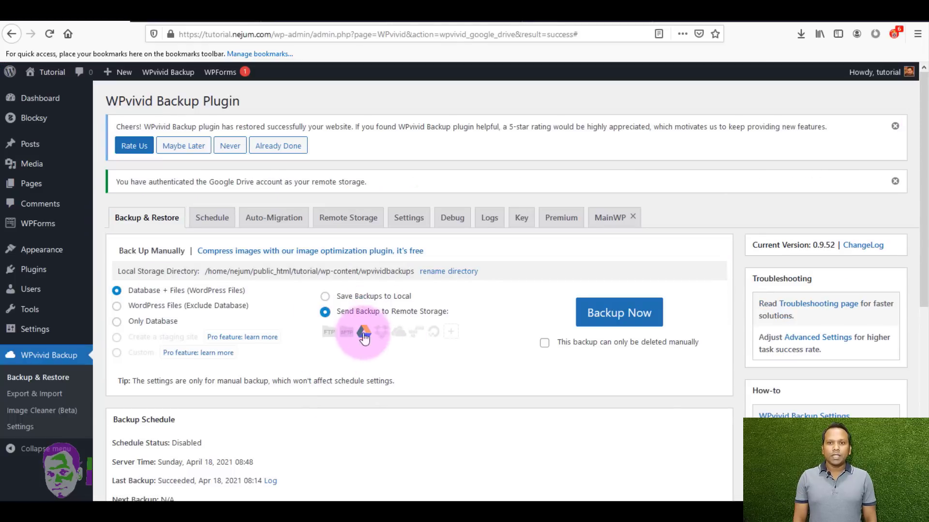
pyautogui.click(618, 314)
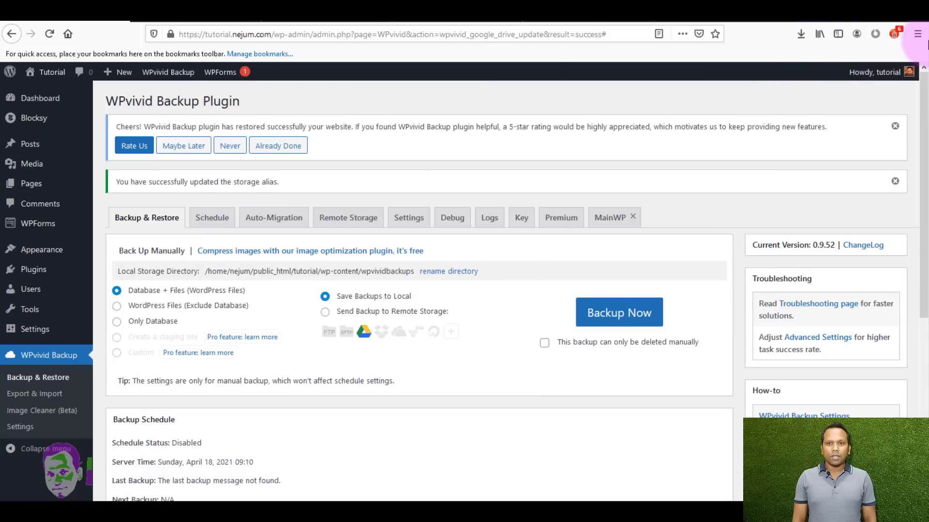
# Set the weekly database and files backup schedule to send backups to remote storage, and save the changes
pyautogui.click(212, 218)
pyautogui.scroll(-3, 193, 193)
pyautogui.scroll(-1, 904, 334)
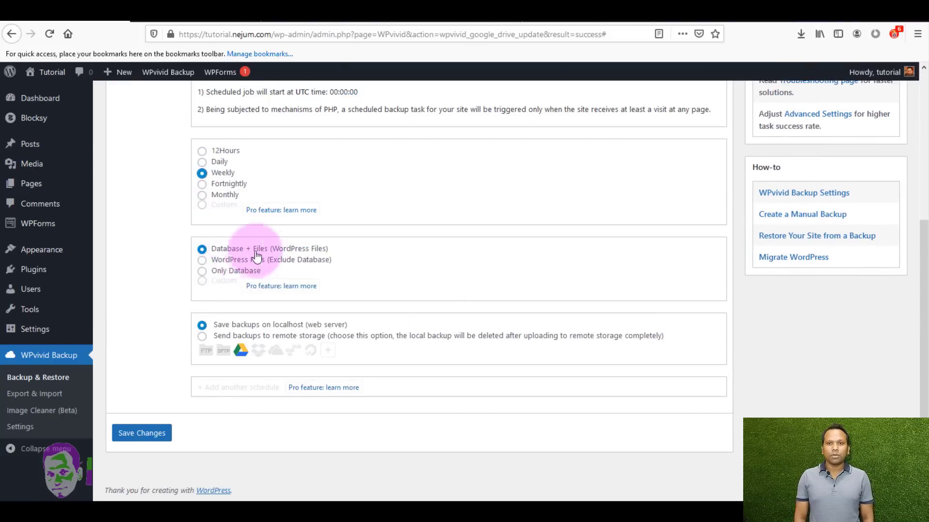
pyautogui.click(201, 336)
pyautogui.click(145, 433)
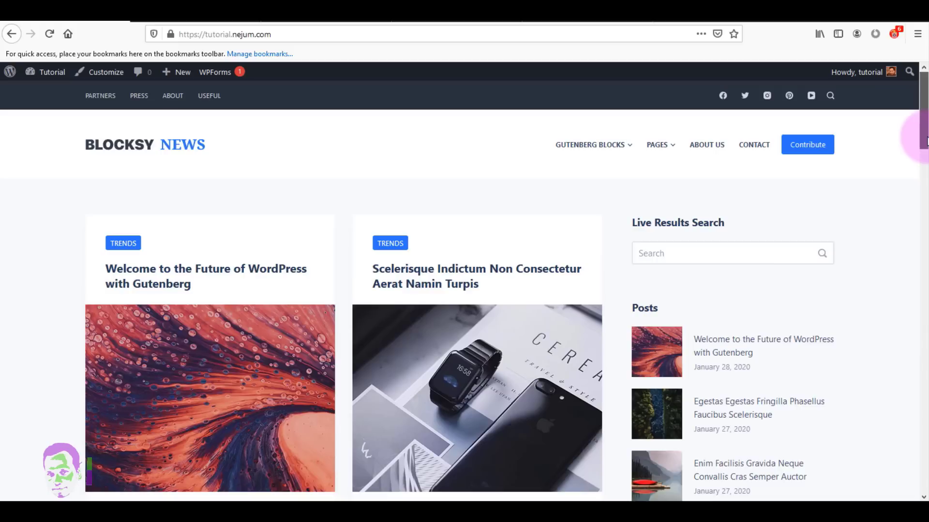
# Look over the live website's home page, navigation submenus, About Us page and Contact page
pyautogui.moveTo(925, 136); pyautogui.dragTo(923, 92)
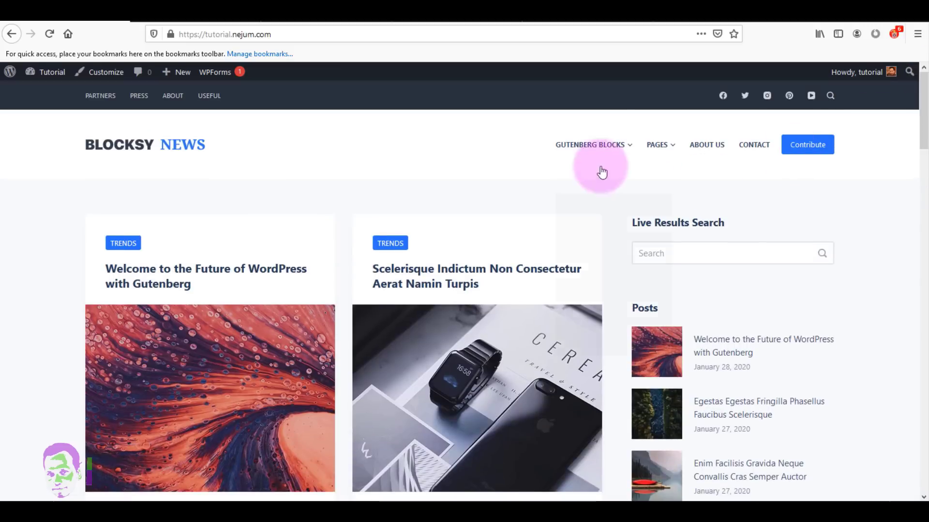
pyautogui.moveTo(619, 144)
pyautogui.moveTo(669, 149)
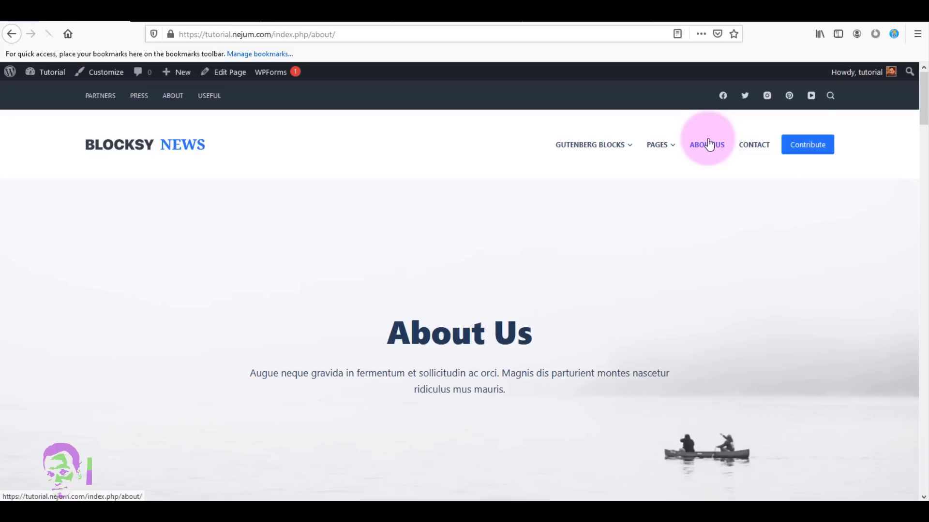
pyautogui.moveTo(925, 107); pyautogui.dragTo(921, 70)
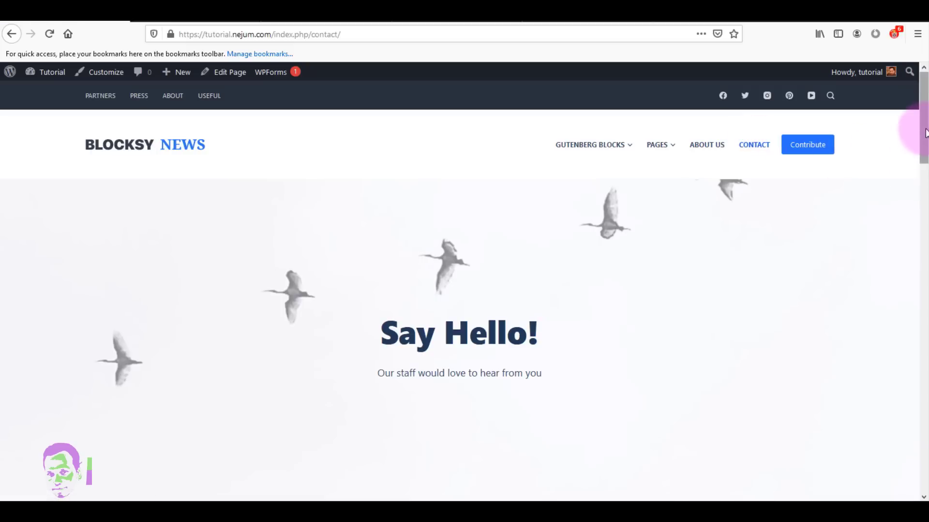
pyautogui.moveTo(922, 127); pyautogui.dragTo(926, 87)
# From the site's dashboard, go to adding a new plugin and search for wpvivid
pyautogui.moveTo(49, 78)
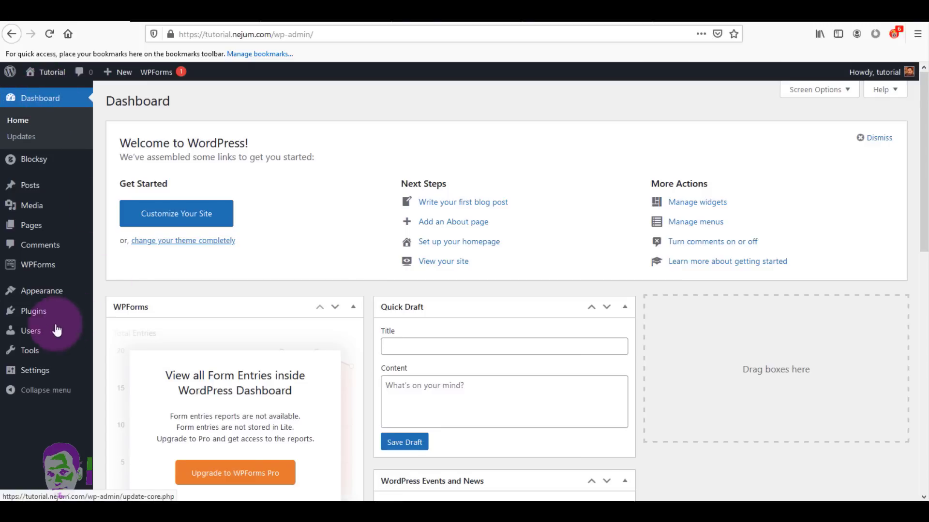
pyautogui.moveTo(40, 316)
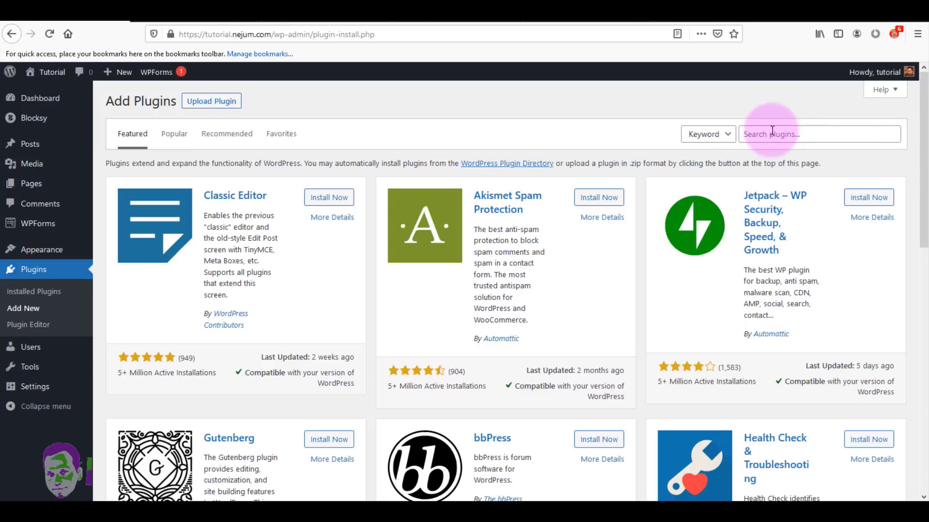
pyautogui.write('wp')
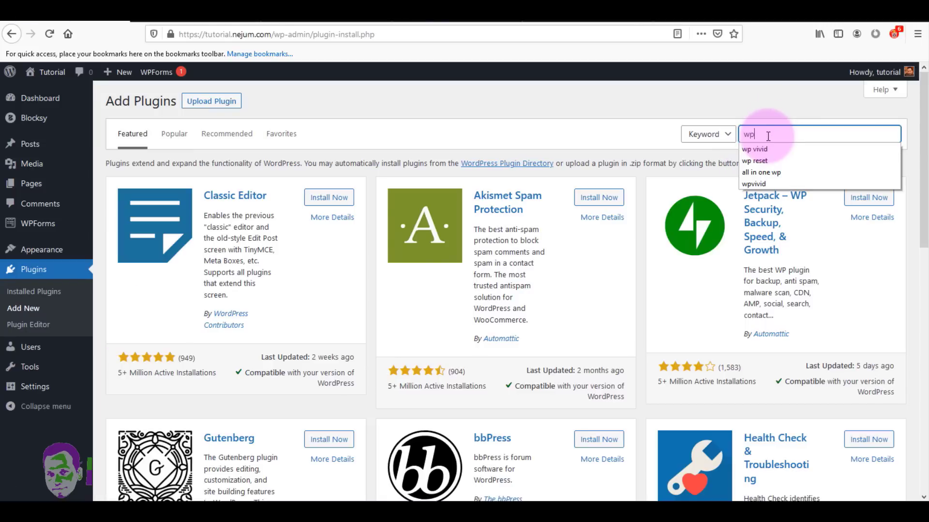
pyautogui.write('vivid')
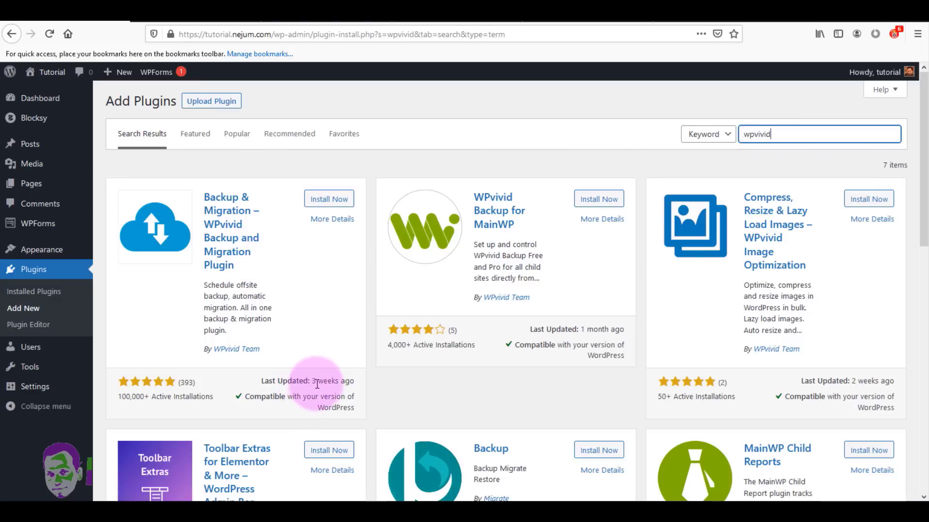
# Examine the last update date and active installations of the WPvivid Backup and Migration Plugin
pyautogui.moveTo(317, 385); pyautogui.dragTo(264, 382)
pyautogui.click(360, 383)
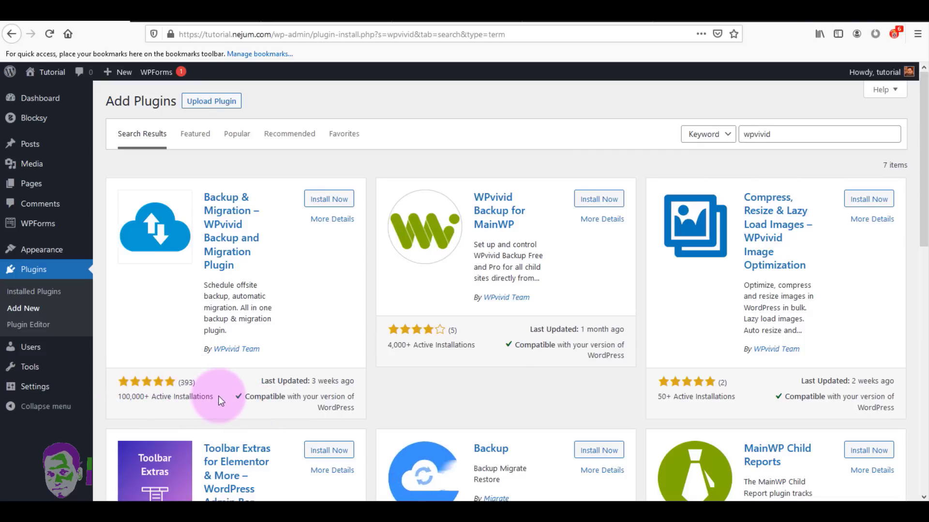
pyautogui.click(120, 411)
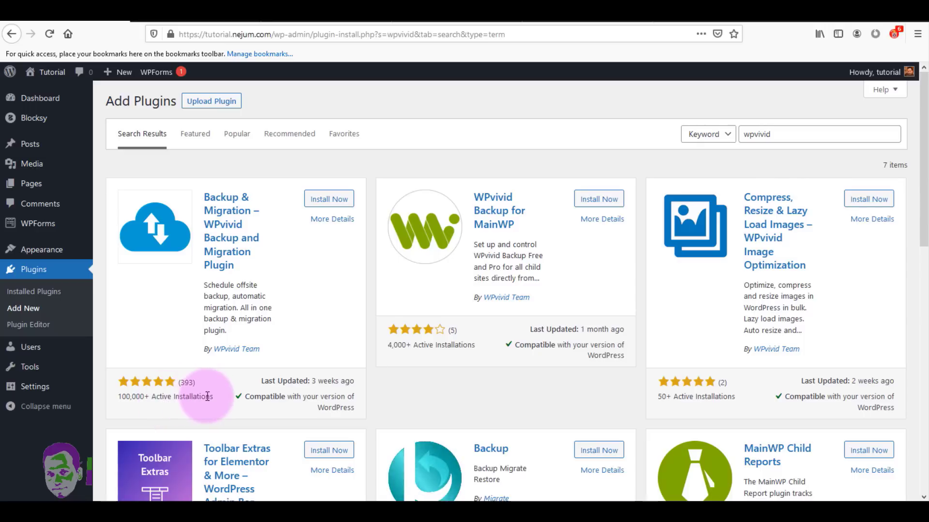
pyautogui.moveTo(141, 399); pyautogui.dragTo(207, 400)
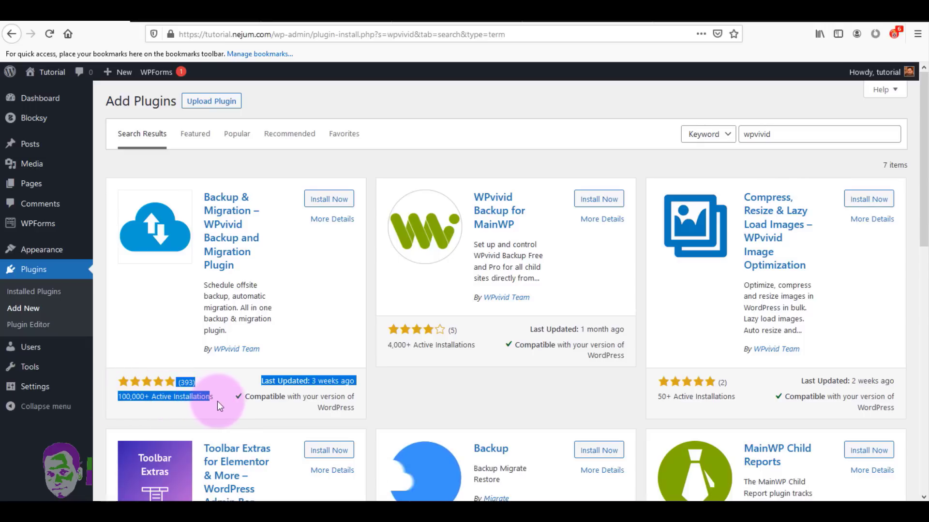
pyautogui.click(221, 402)
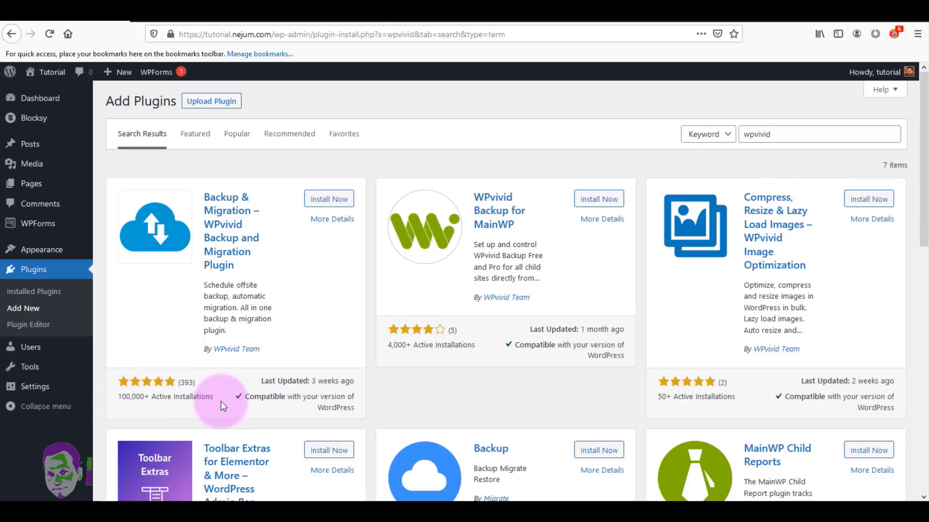
# Install and activate the WPvivid Backup and Migration Plugin
pyautogui.click(337, 200)
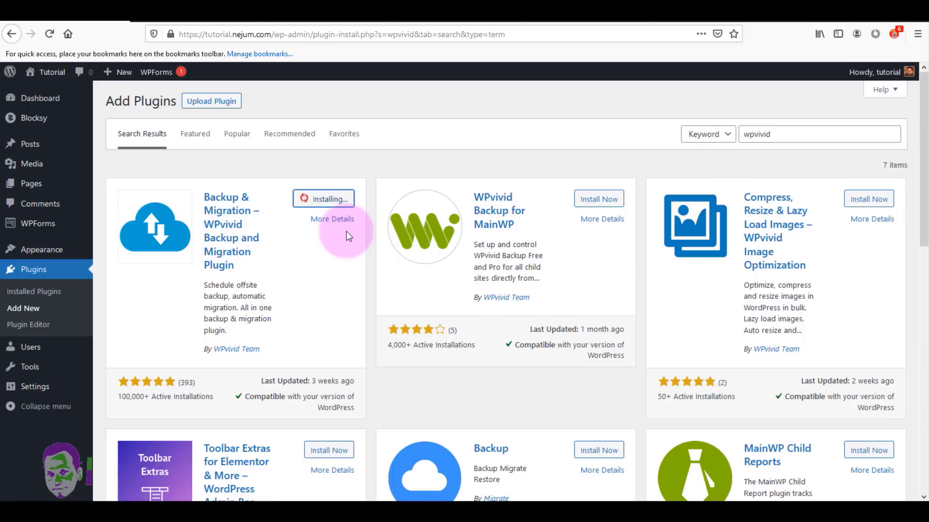
pyautogui.click(344, 203)
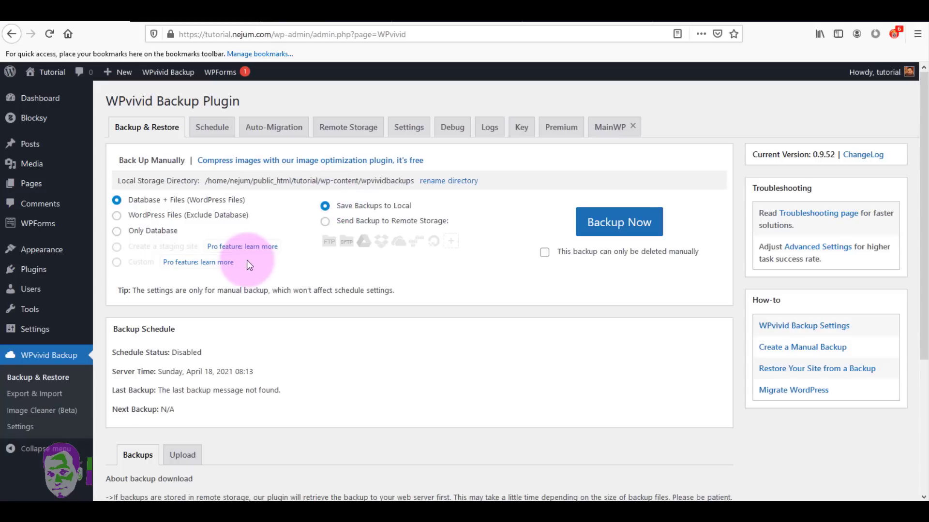
pyautogui.moveTo(110, 104); pyautogui.dragTo(240, 102)
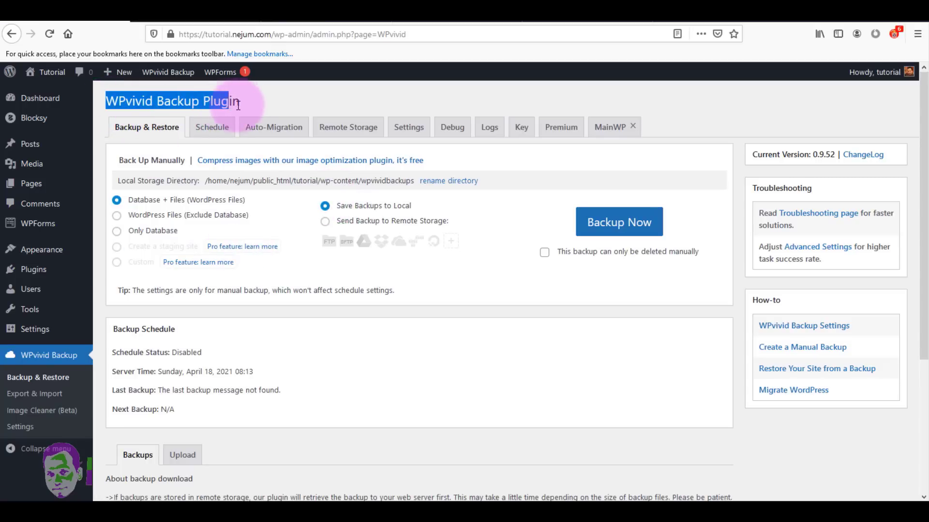
pyautogui.click(409, 97)
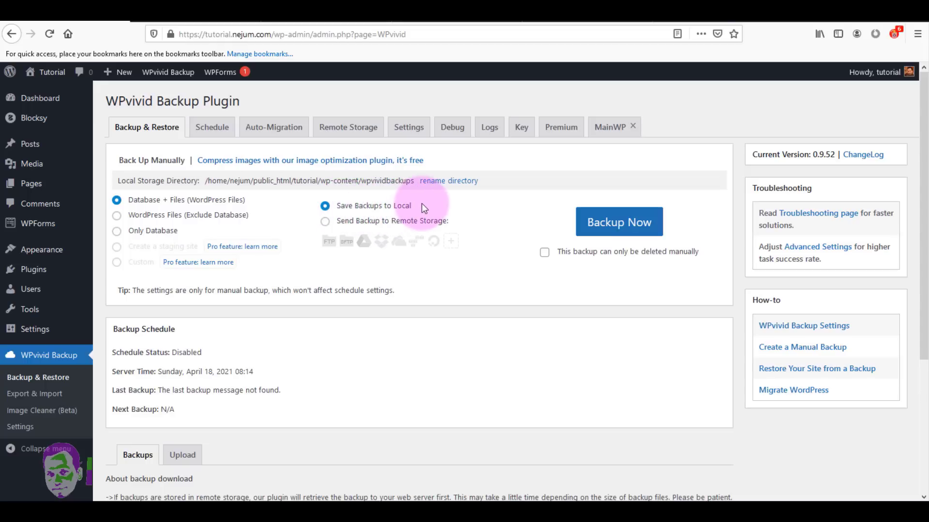
# Run a manual backup of the database and WordPress files to local storage, checking the database size, file size and progress
pyautogui.click(606, 224)
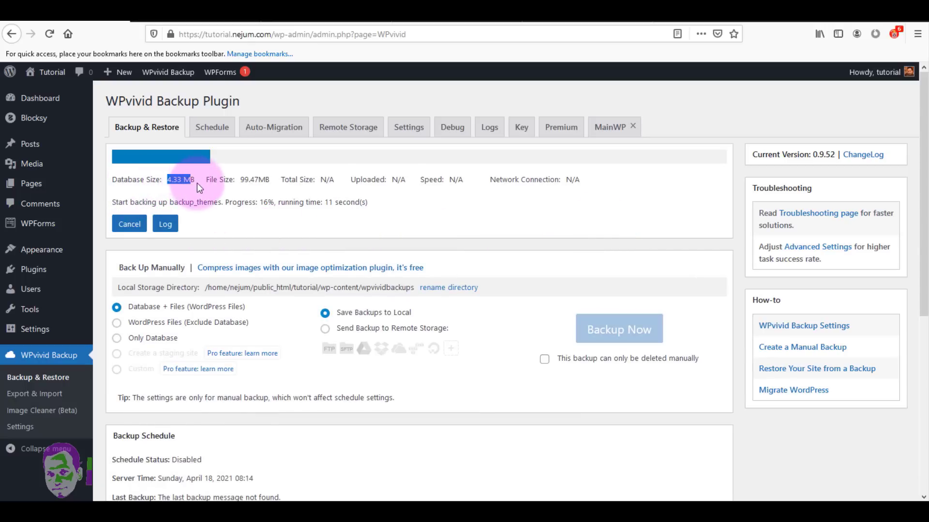
pyautogui.click(247, 180)
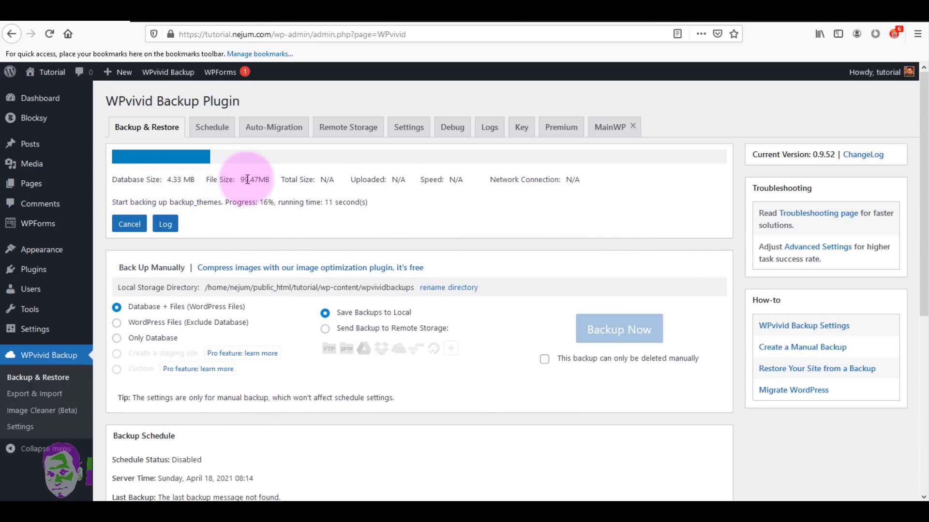
pyautogui.moveTo(207, 180); pyautogui.dragTo(270, 180)
pyautogui.click(252, 183)
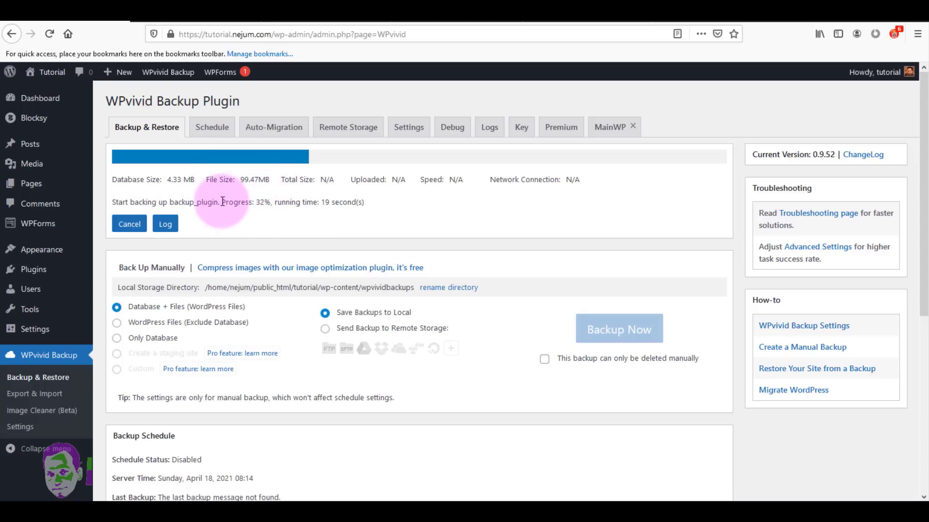
pyautogui.moveTo(222, 203); pyautogui.dragTo(272, 204)
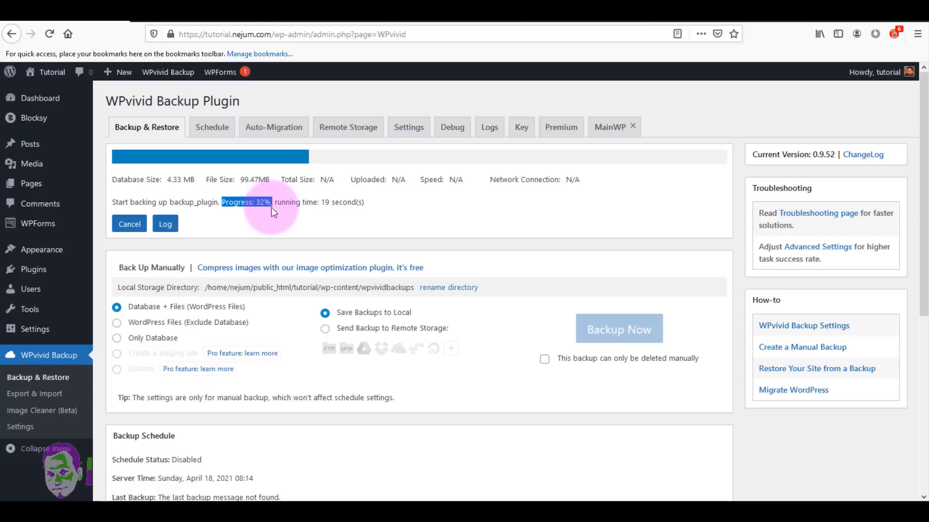
pyautogui.click(271, 208)
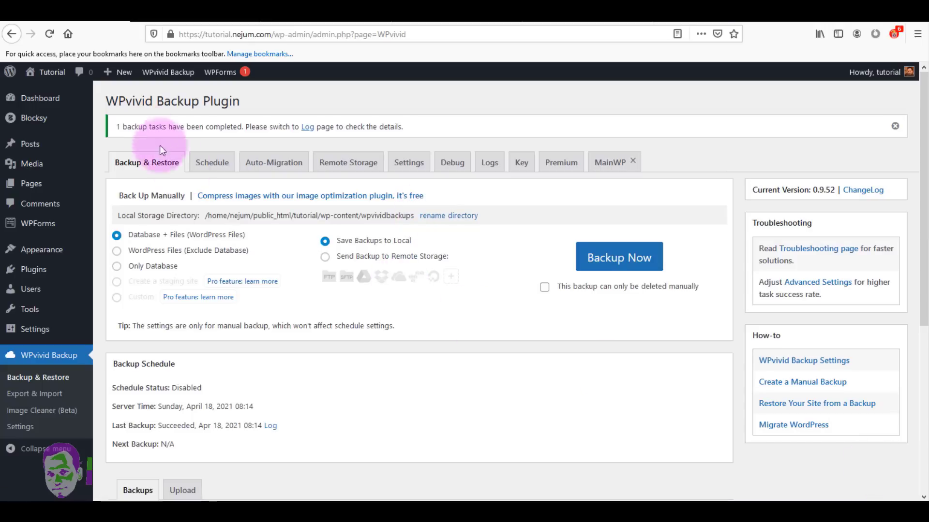
# Check the backup task notice and examine the manual backup's entry in the list of backups
pyautogui.moveTo(115, 126); pyautogui.dragTo(243, 128)
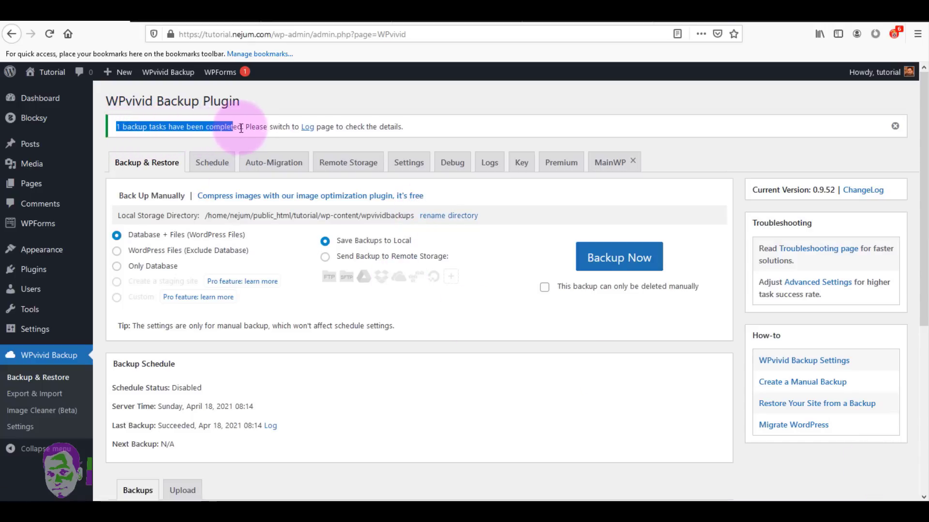
pyautogui.click(484, 133)
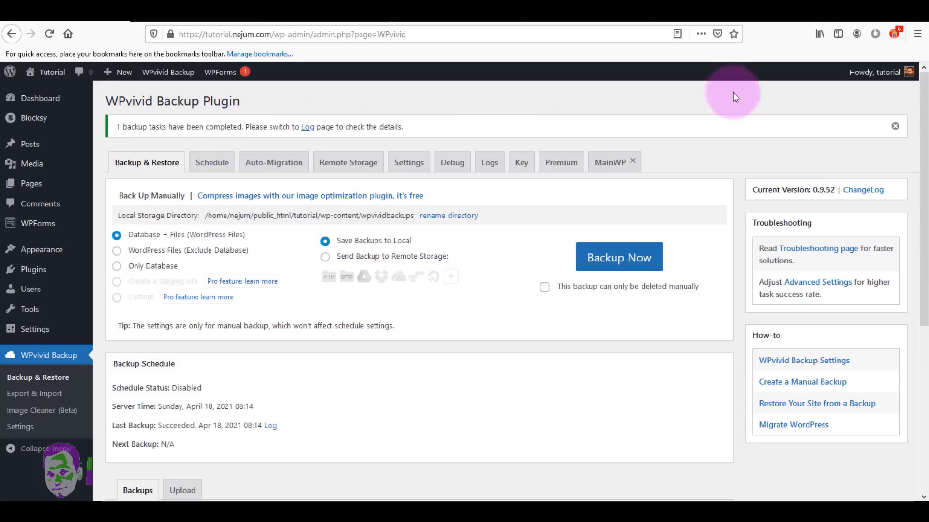
pyautogui.scroll(-3, 925, 252)
pyautogui.scroll(-3, 914, 242)
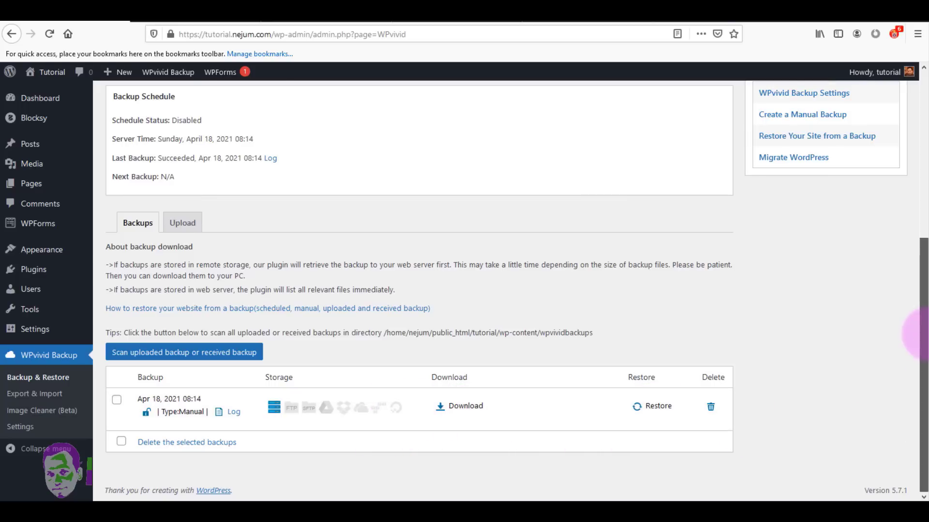
pyautogui.moveTo(923, 334); pyautogui.dragTo(923, 169)
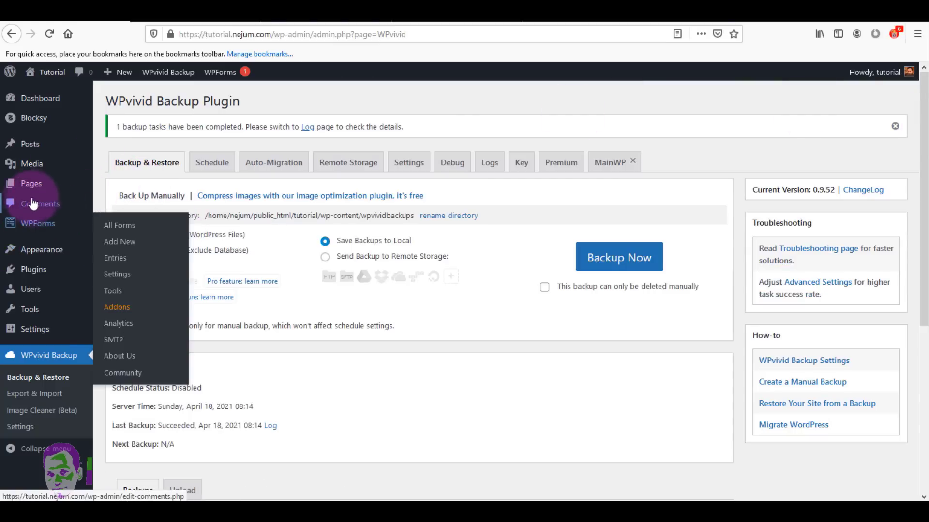
# Move all of the site's pages to the Trash in one bulk action
pyautogui.moveTo(32, 187)
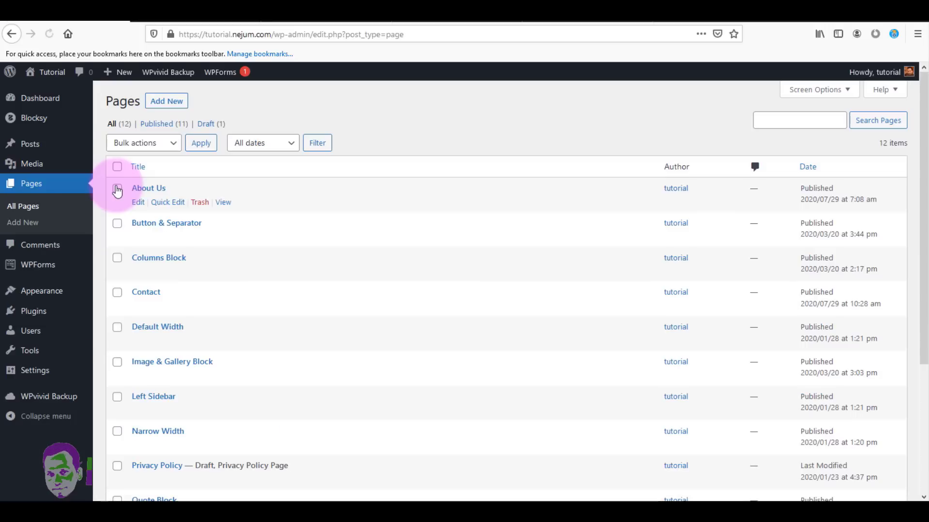
pyautogui.click(157, 142)
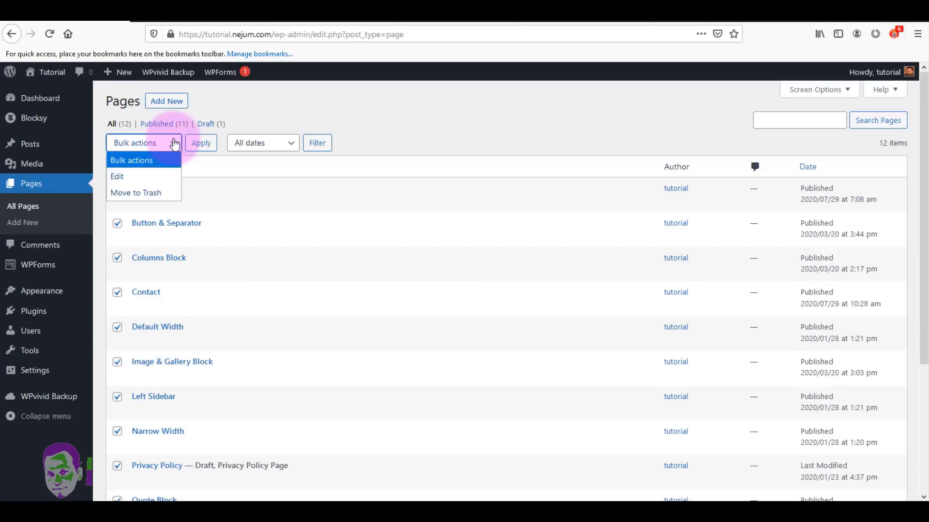
pyautogui.click(153, 194)
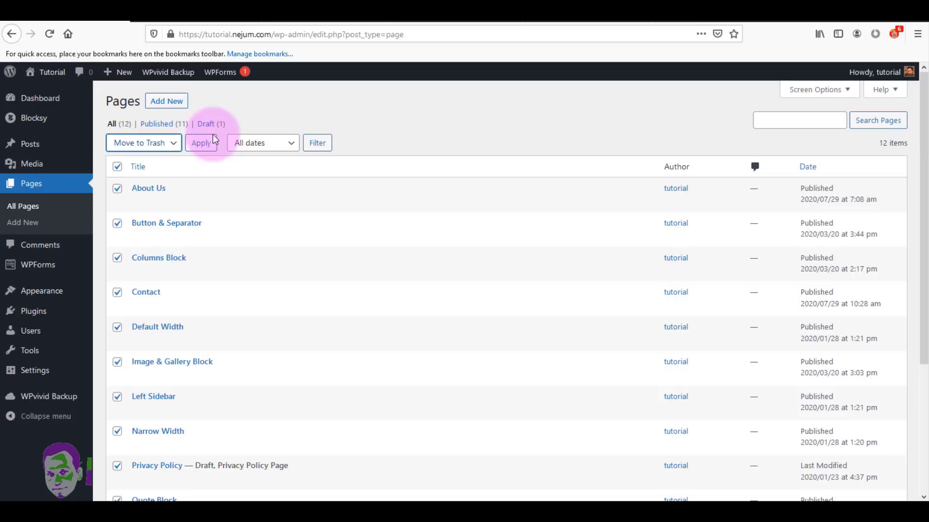
pyautogui.click(205, 150)
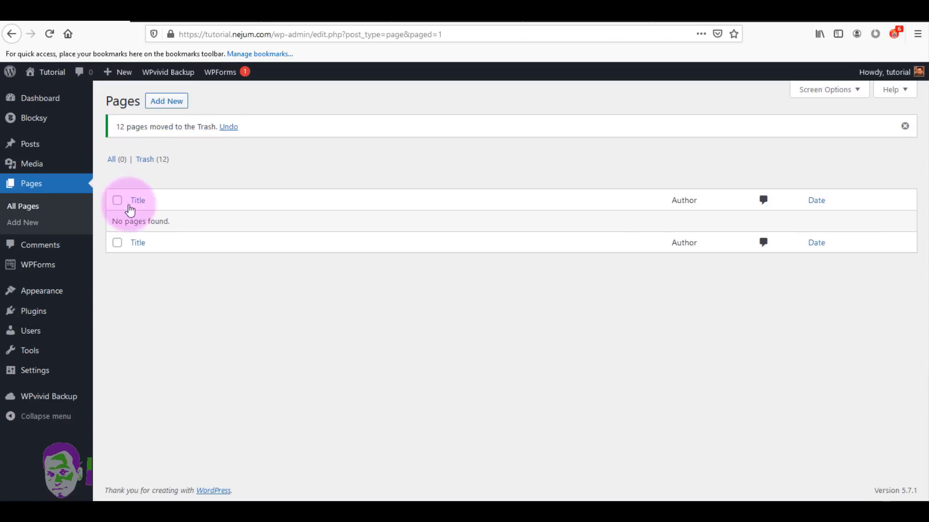
# Permanently delete all pages held in the Trash
pyautogui.click(145, 160)
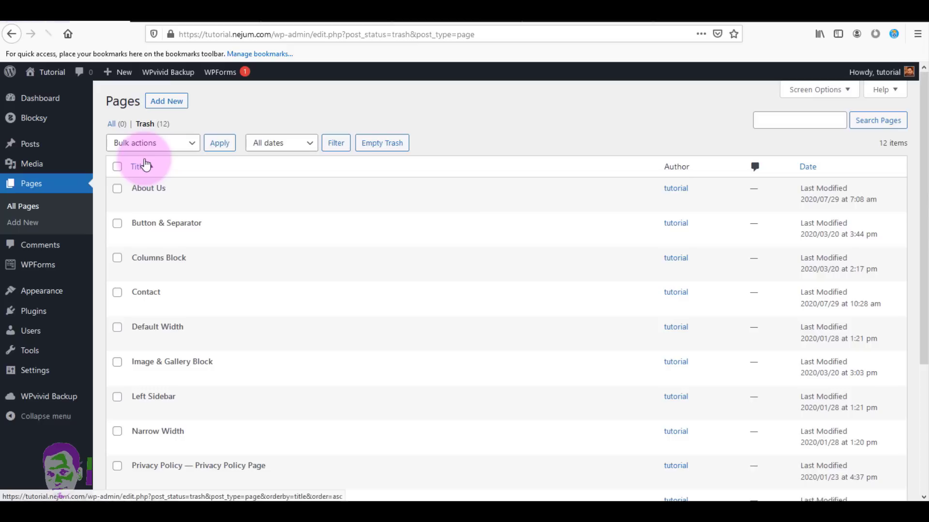
pyautogui.click(117, 167)
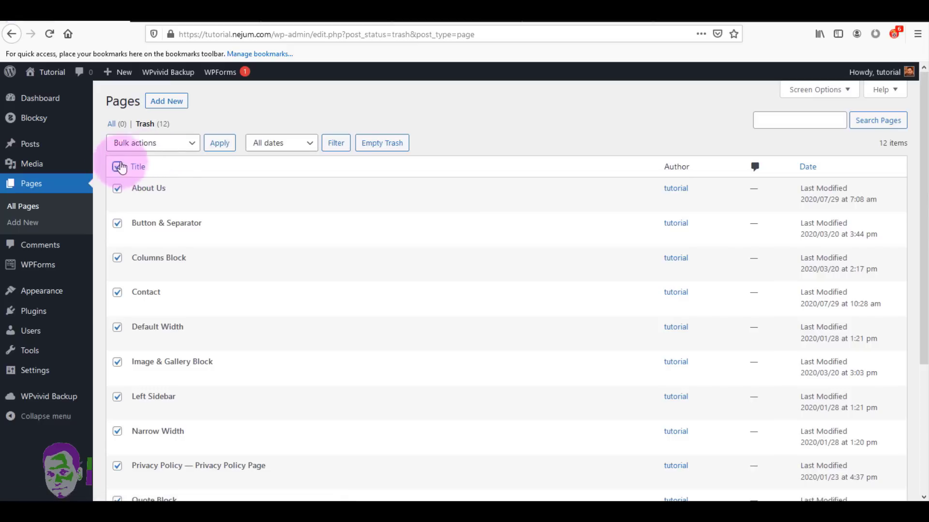
pyautogui.click(194, 144)
pyautogui.click(169, 192)
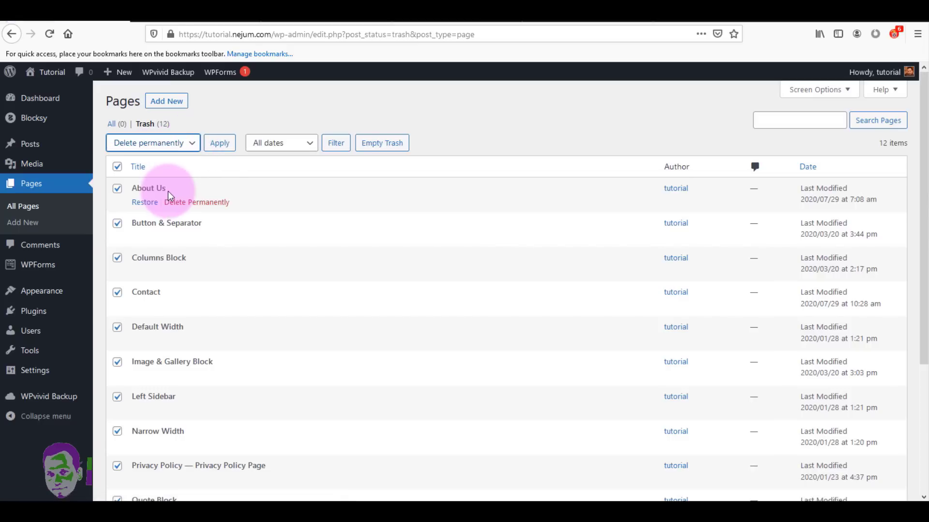
pyautogui.click(220, 145)
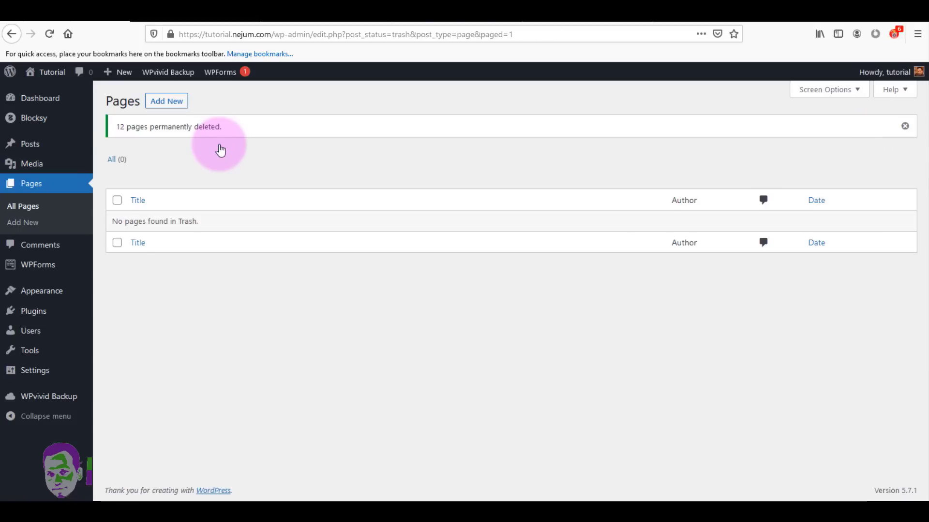
# Move all of the site's posts to the Trash in one bulk action
pyautogui.moveTo(32, 144)
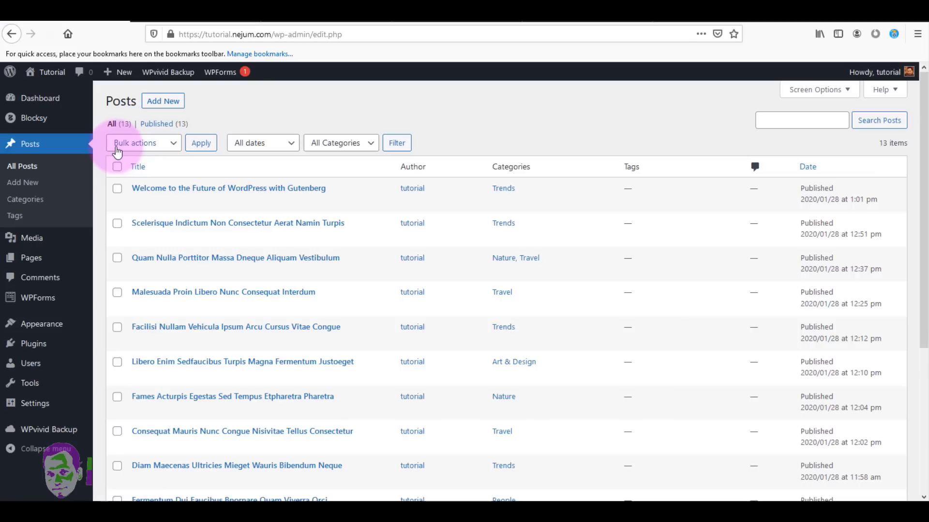
pyautogui.click(165, 143)
pyautogui.click(157, 194)
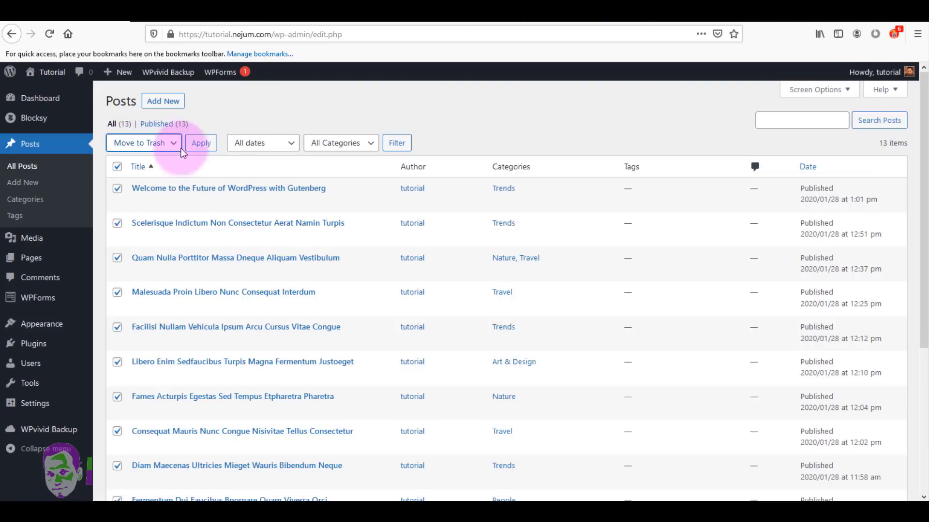
pyautogui.click(200, 145)
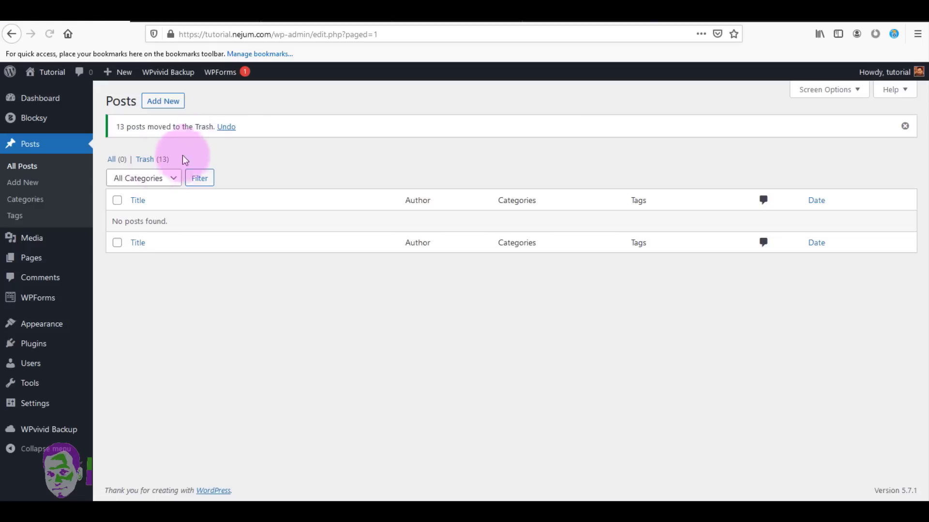
# Permanently delete all posts held in the Trash
pyautogui.click(149, 161)
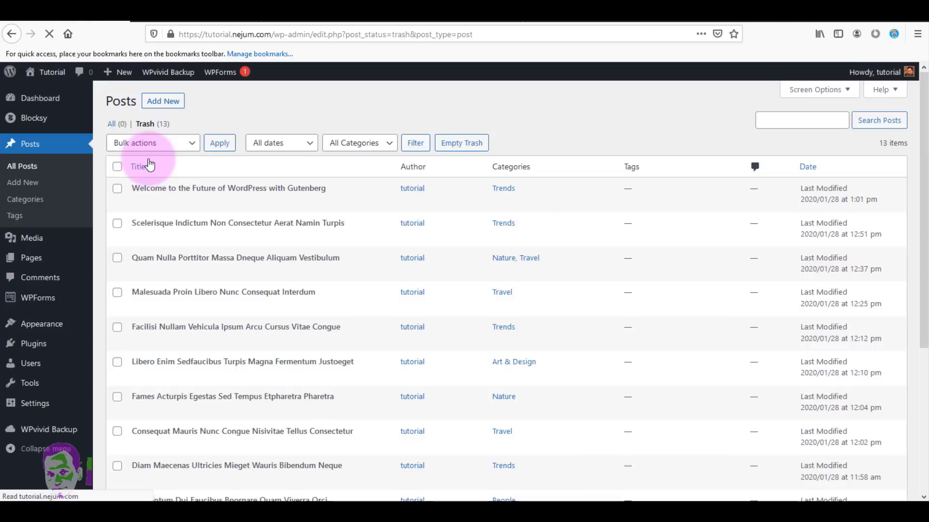
pyautogui.click(117, 166)
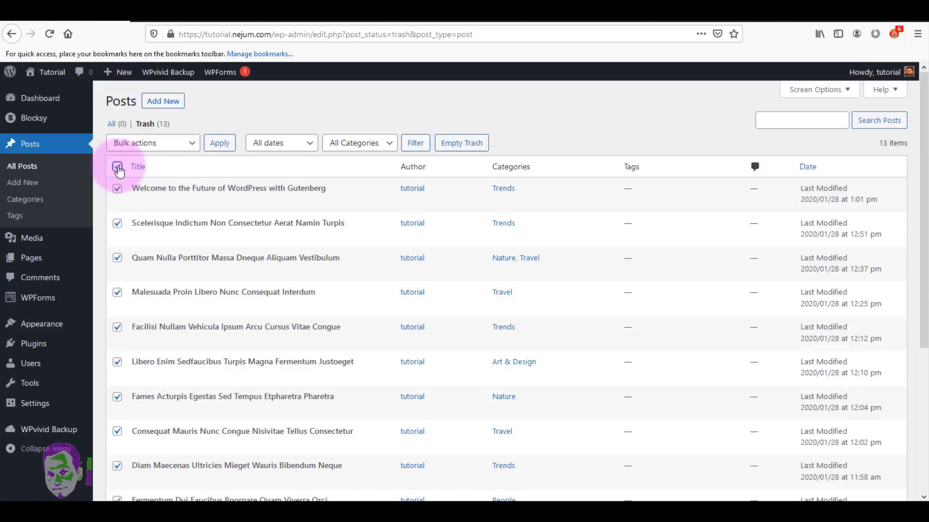
pyautogui.click(193, 146)
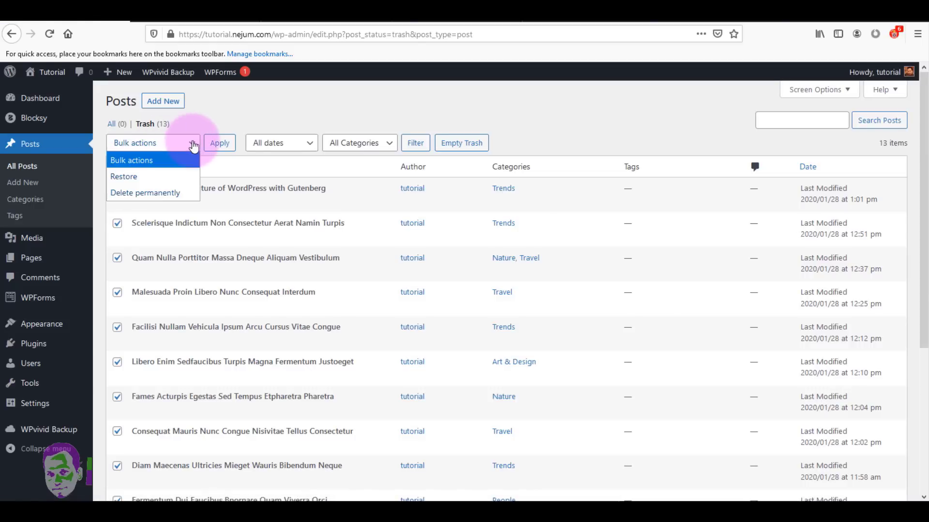
pyautogui.click(163, 193)
pyautogui.click(220, 145)
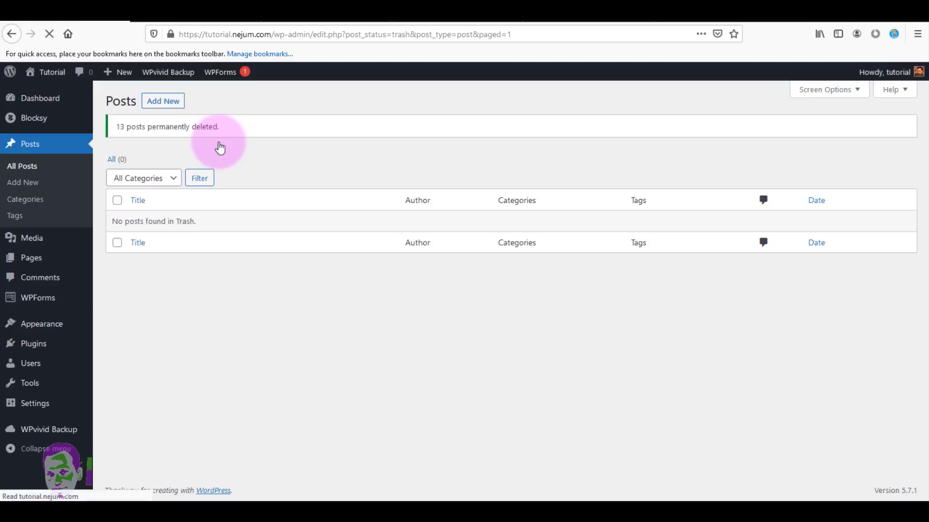
# Check the Posts list, the Pages list and the live site's home page for remaining content, and return to the dashboard
pyautogui.click(39, 147)
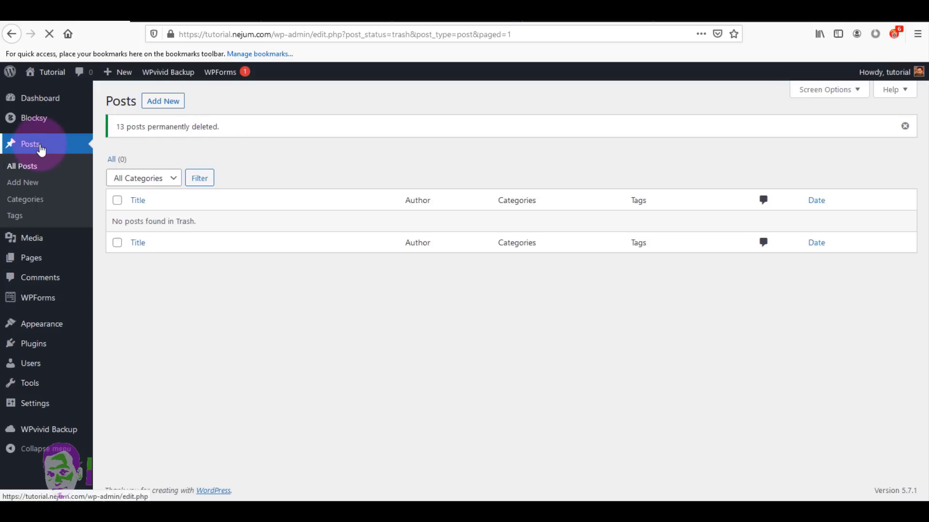
pyautogui.moveTo(49, 264)
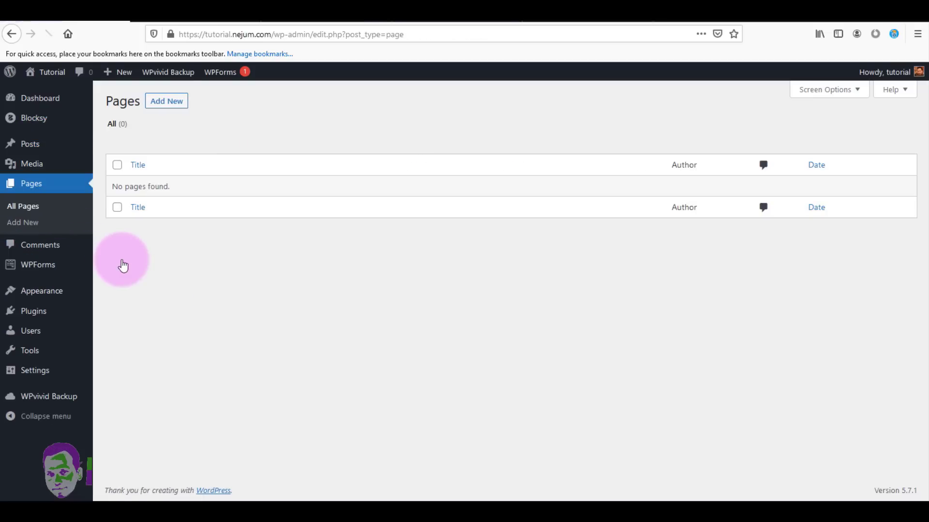
pyautogui.moveTo(43, 75)
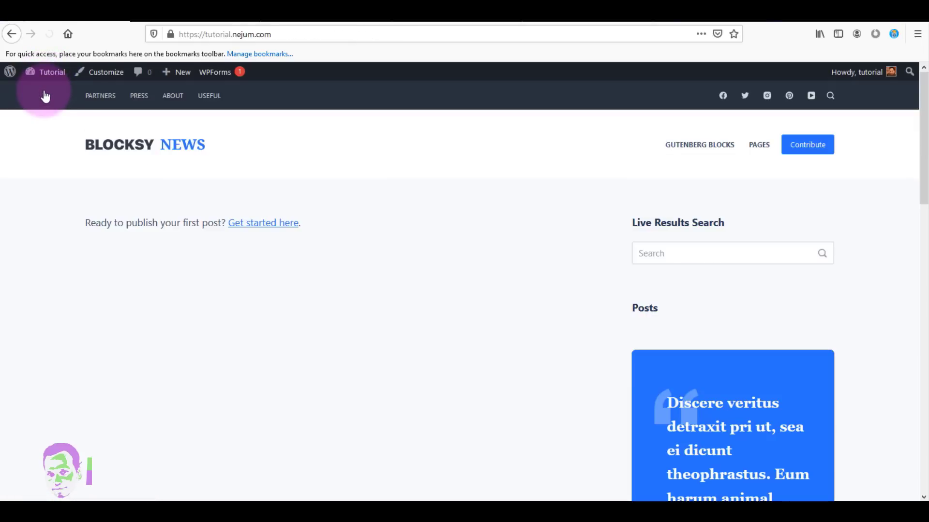
pyautogui.moveTo(921, 145); pyautogui.dragTo(919, 78)
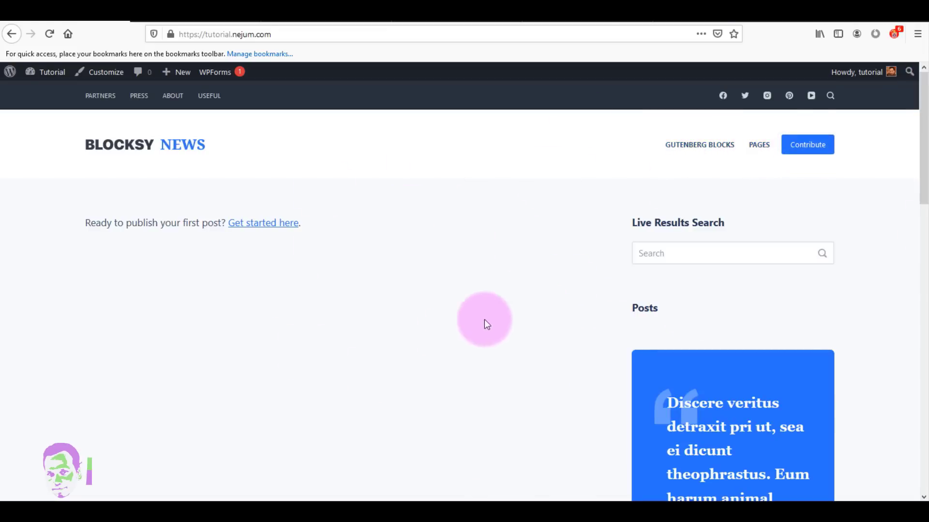
pyautogui.moveTo(922, 145)
pyautogui.mouseDown()
pyautogui.moveTo(918, 369)
pyautogui.moveTo(921, 133)
pyautogui.mouseUp()
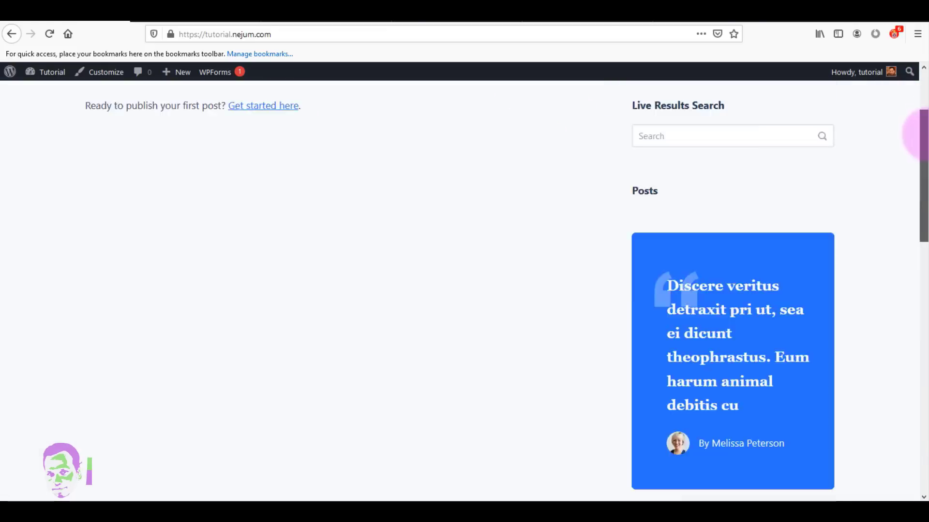
pyautogui.scroll(2, 917, 133)
pyautogui.scroll(-4, 916, 207)
pyautogui.scroll(4, 916, 207)
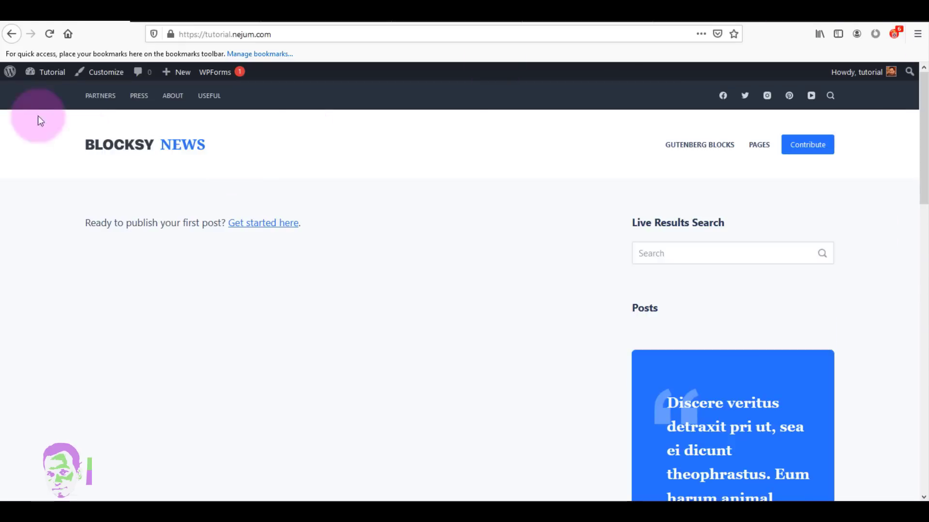
pyautogui.moveTo(47, 73)
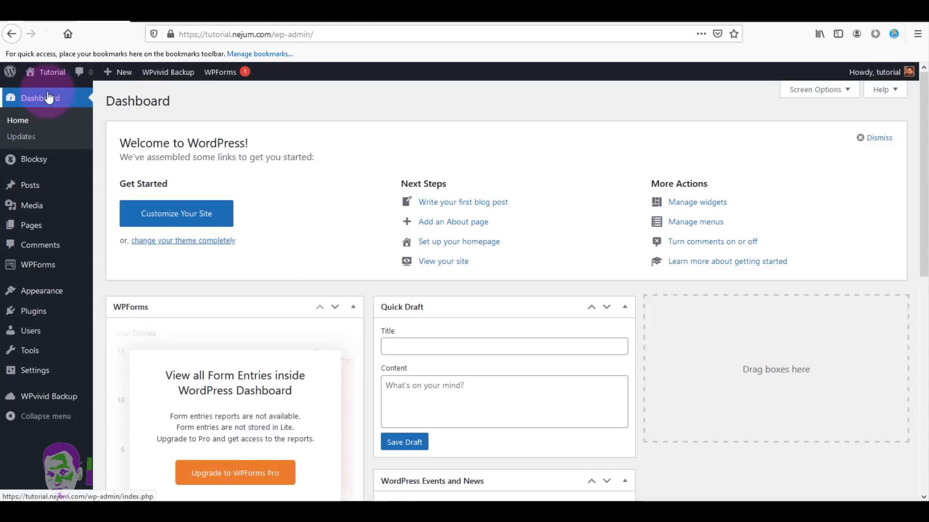
# Restore the site in WPvivid Backup from the manual backup dated Apr 18, 2021 08:14
pyautogui.click(47, 398)
pyautogui.moveTo(48, 397)
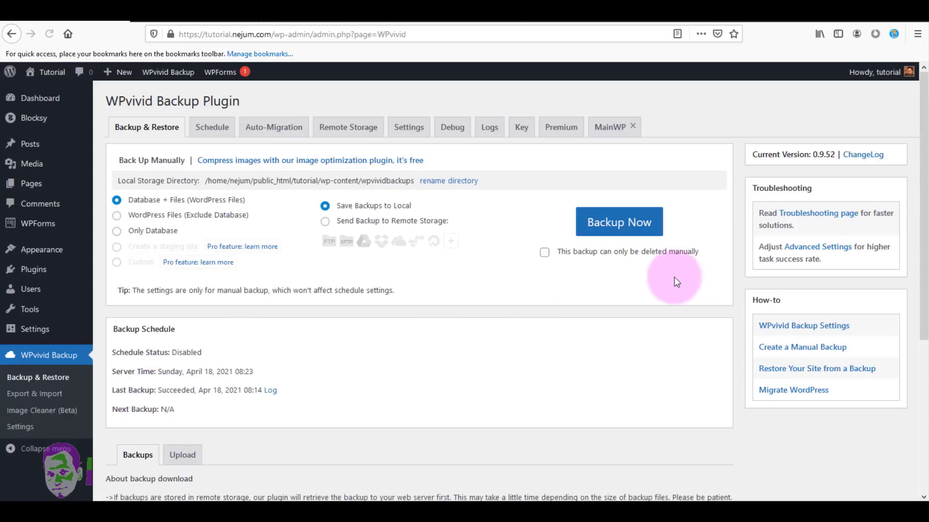
pyautogui.moveTo(925, 169); pyautogui.dragTo(924, 312)
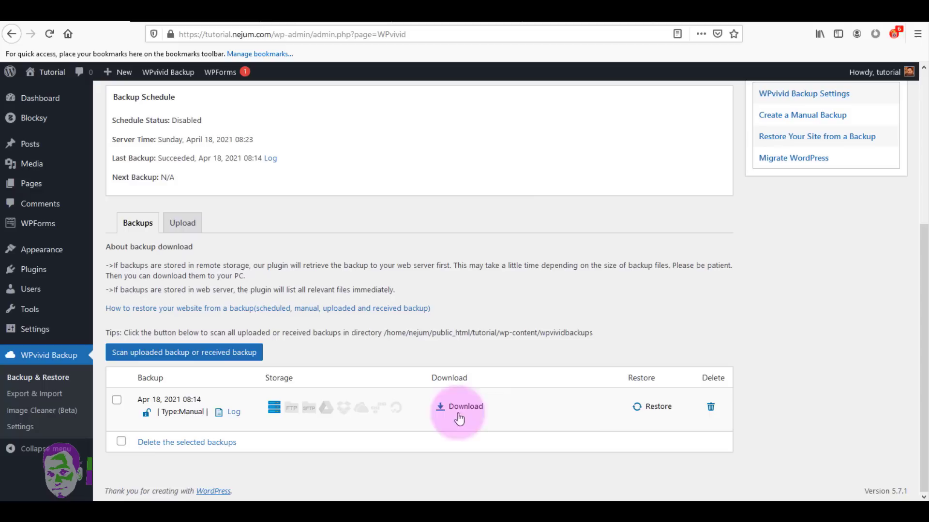
pyautogui.click(639, 409)
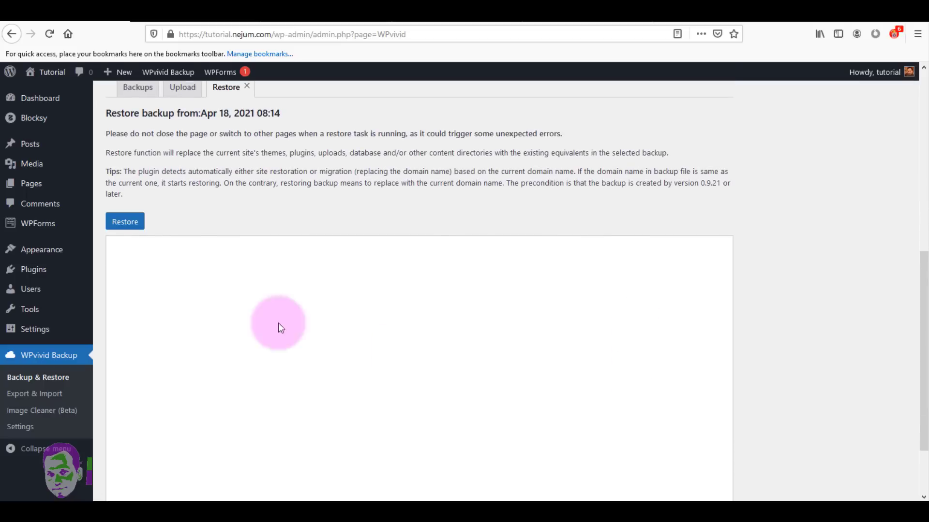
pyautogui.click(126, 224)
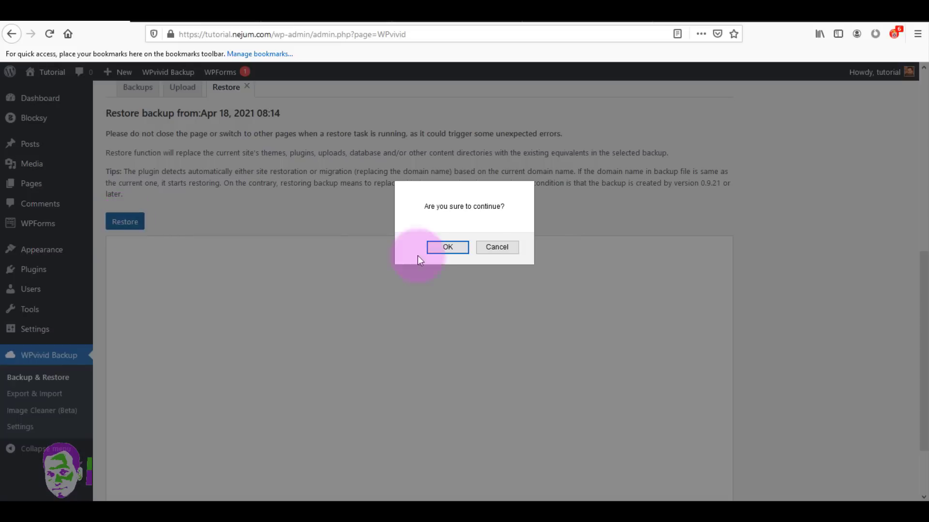
pyautogui.click(447, 247)
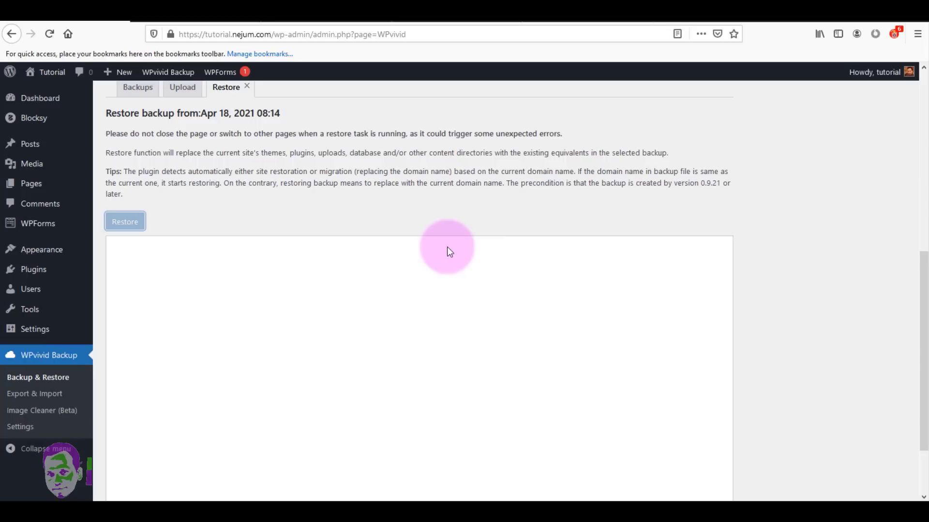
pyautogui.moveTo(924, 301); pyautogui.dragTo(924, 342)
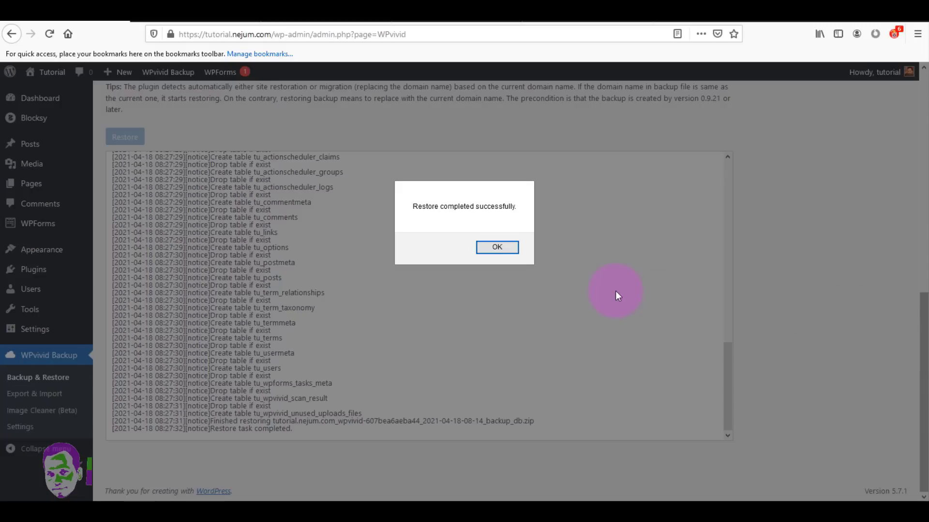
pyautogui.click(502, 249)
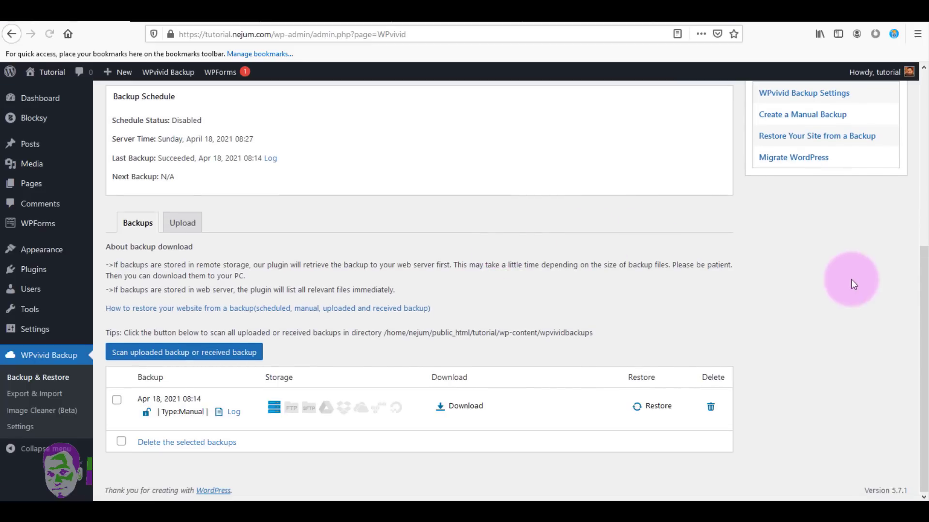
pyautogui.moveTo(922, 300); pyautogui.dragTo(924, 38)
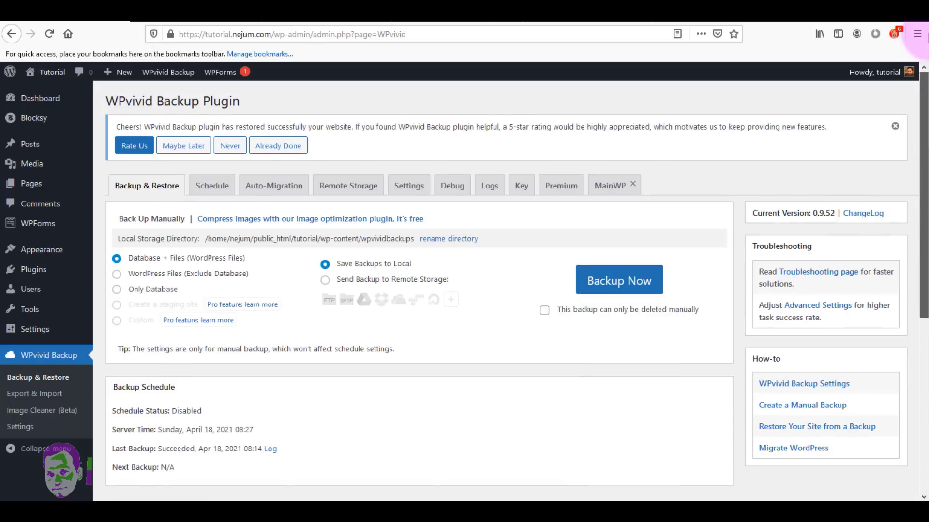
# Examine the live site's home page, its Pages and Gutenberg Blocks submenus, and the About Us and Contact pages for restored content
pyautogui.moveTo(47, 73)
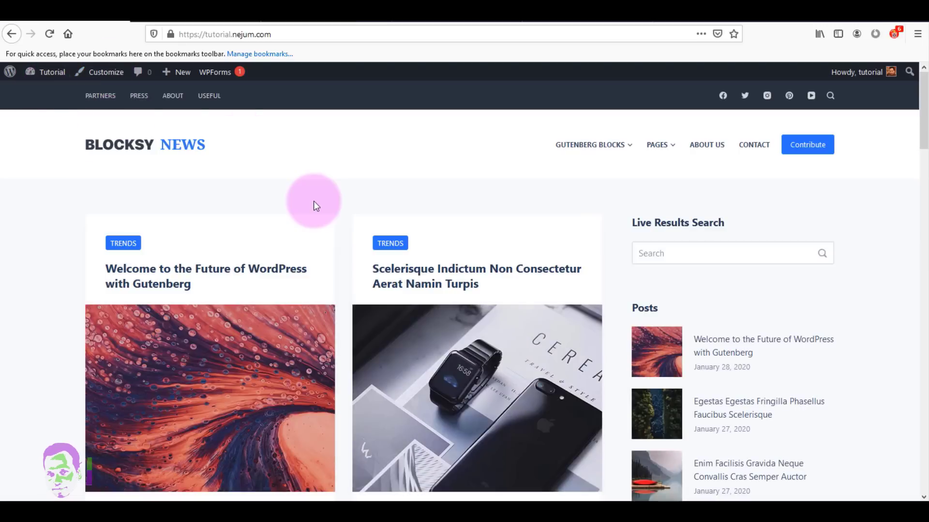
pyautogui.moveTo(923, 103)
pyautogui.mouseDown()
pyautogui.moveTo(924, 138)
pyautogui.moveTo(924, 104)
pyautogui.mouseUp()
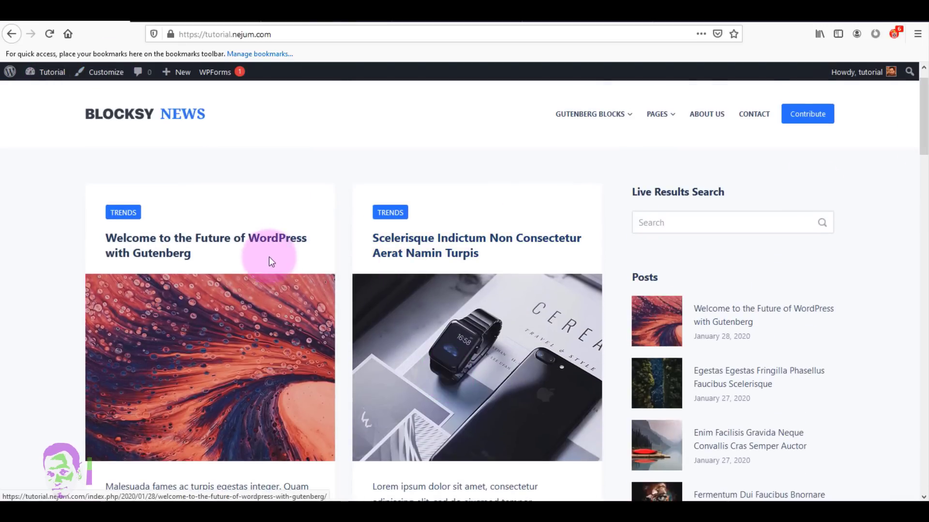
pyautogui.moveTo(664, 114)
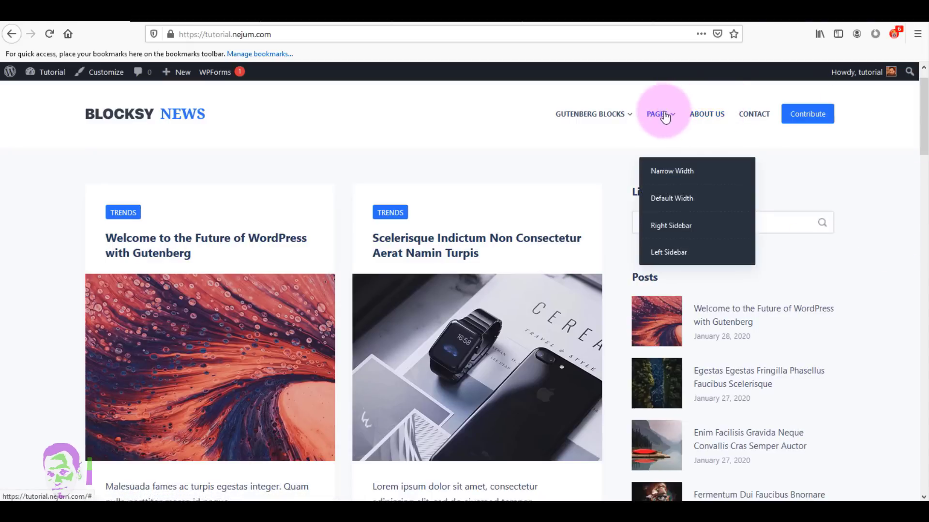
pyautogui.moveTo(614, 114)
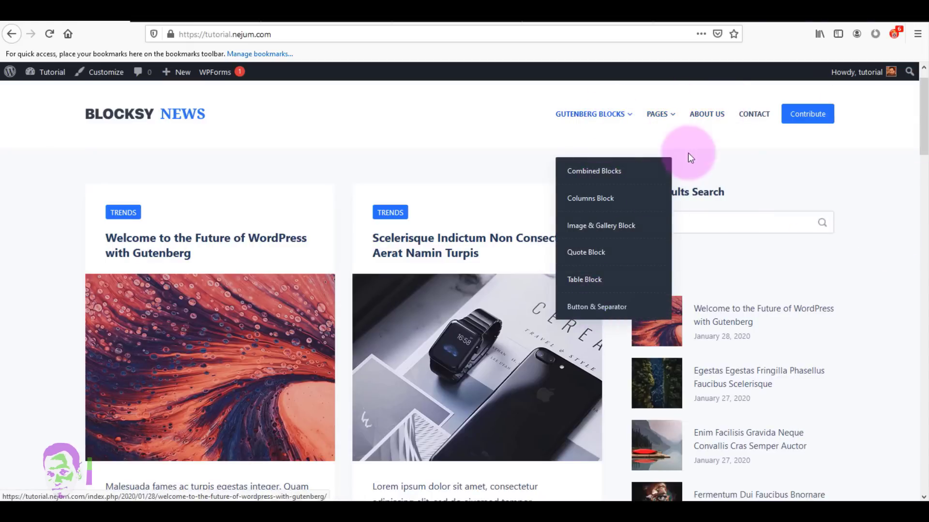
pyautogui.click(716, 117)
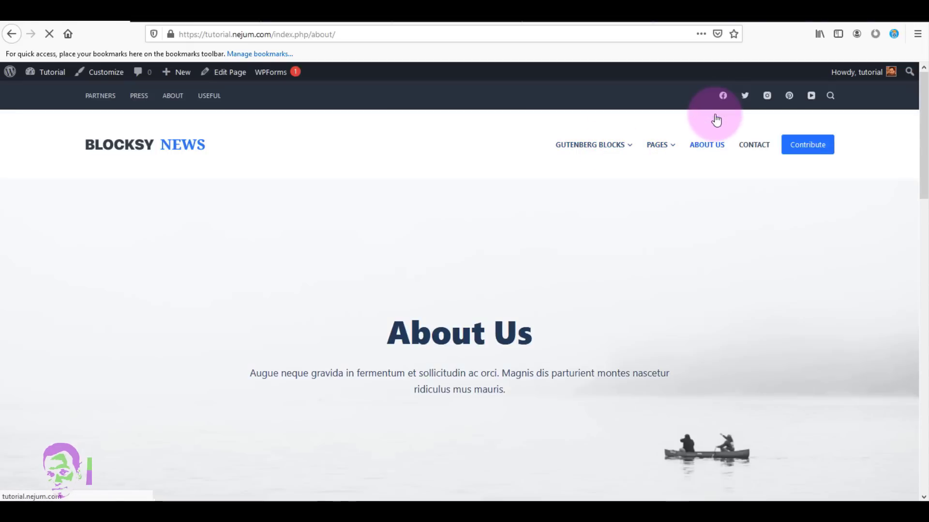
pyautogui.moveTo(925, 119); pyautogui.dragTo(927, 468)
pyautogui.click(925, 104)
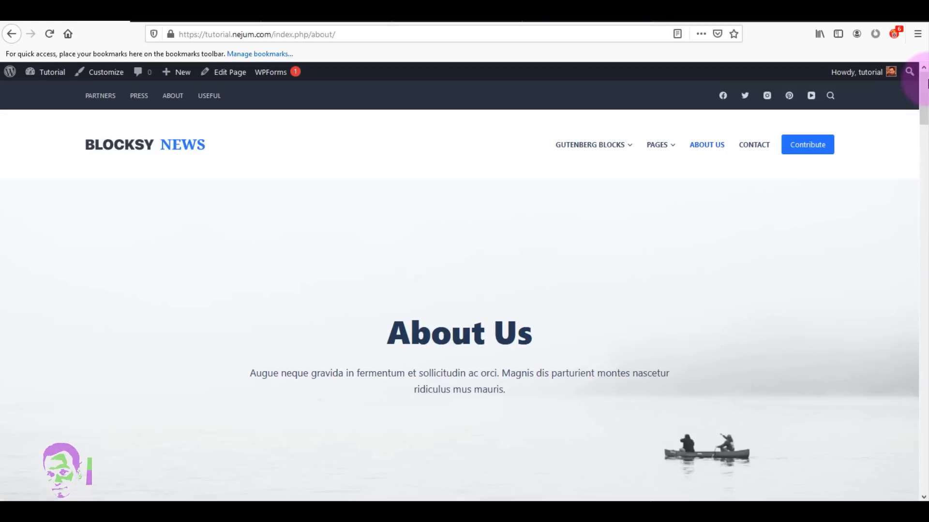
pyautogui.click(755, 147)
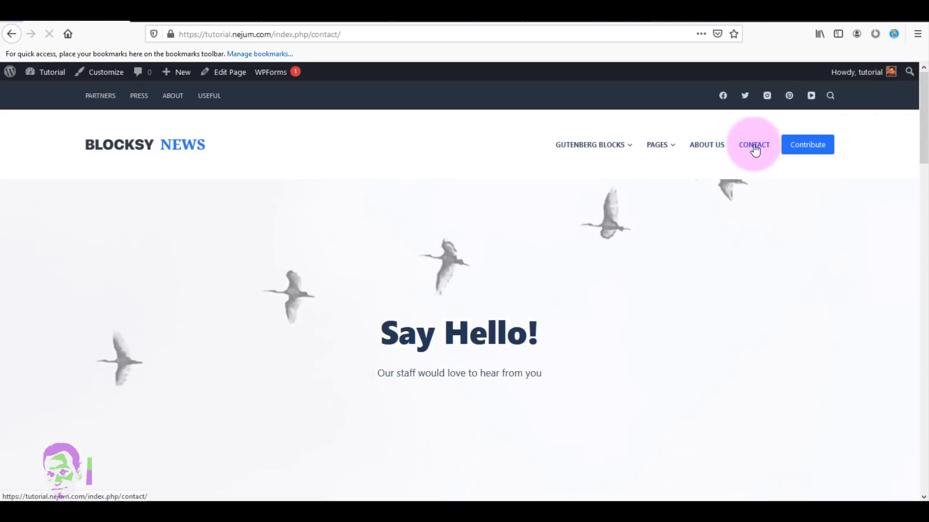
pyautogui.moveTo(919, 135); pyautogui.dragTo(919, 72)
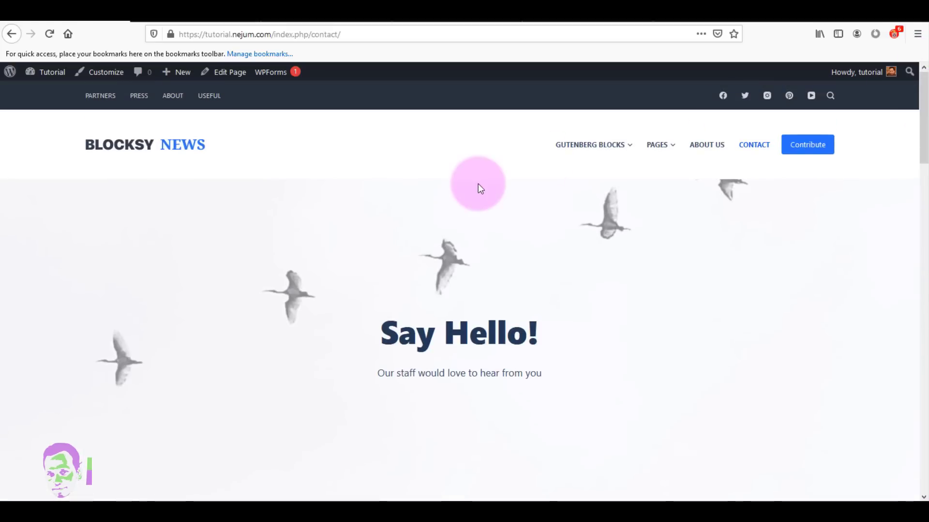
# Return to the dashboard and check the lists of all pages and all posts for the restored items
pyautogui.moveTo(43, 78)
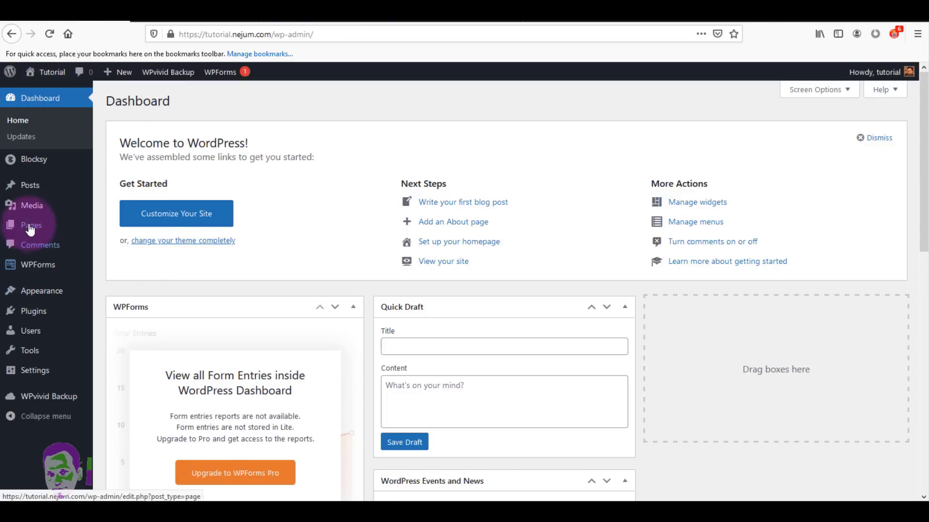
pyautogui.moveTo(30, 226)
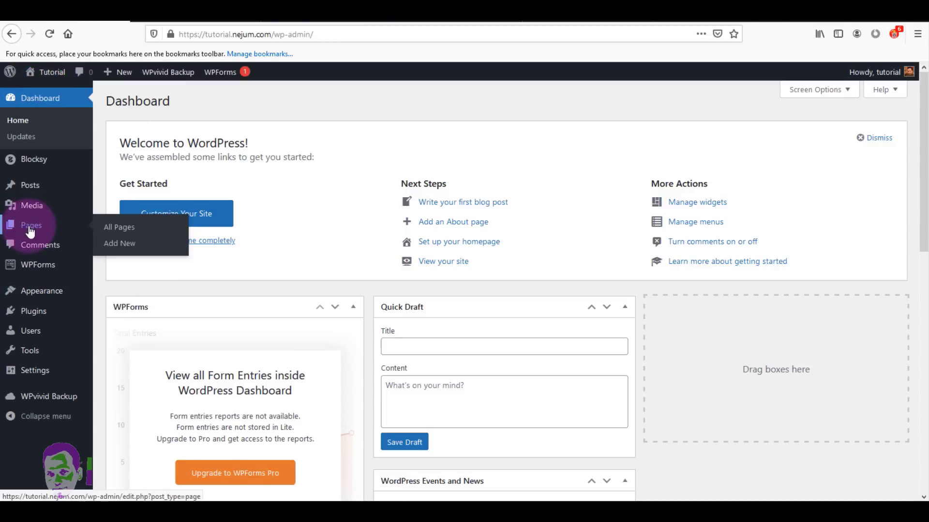
pyautogui.click(120, 233)
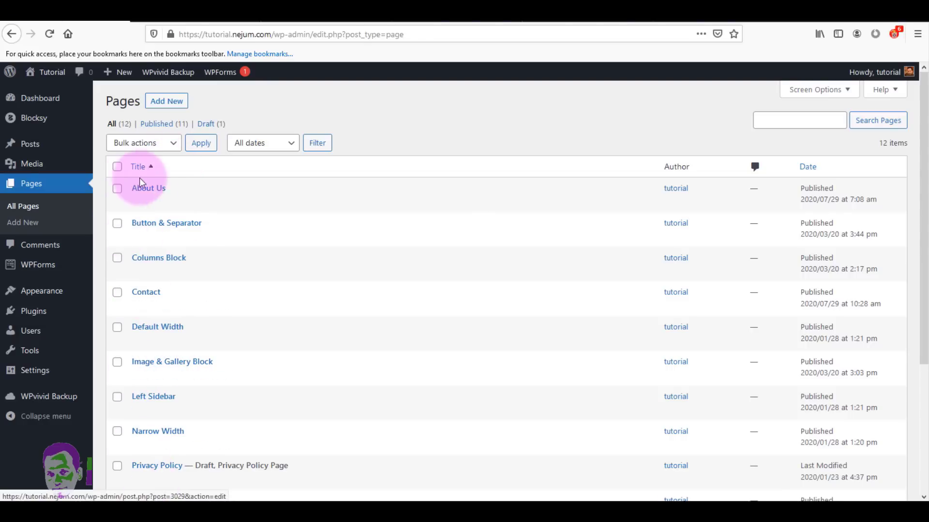
pyautogui.moveTo(42, 145)
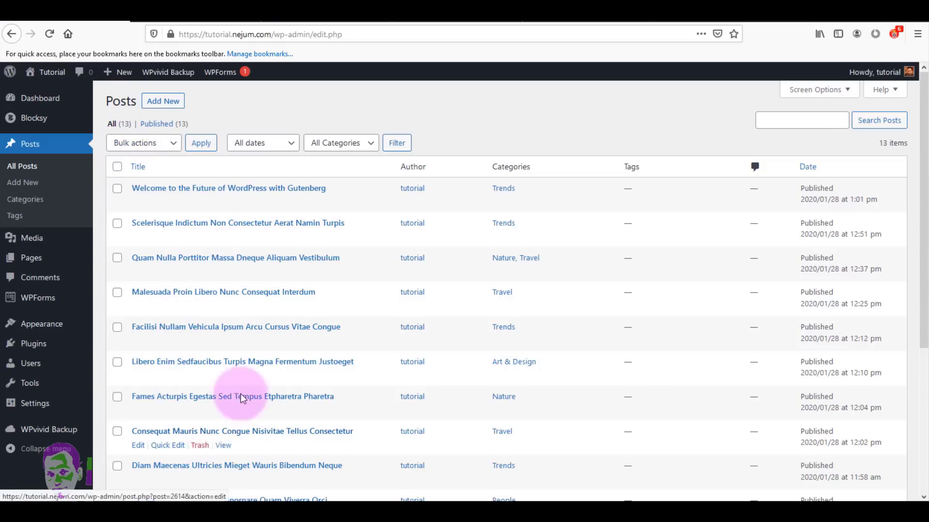
pyautogui.moveTo(924, 169); pyautogui.dragTo(927, 60)
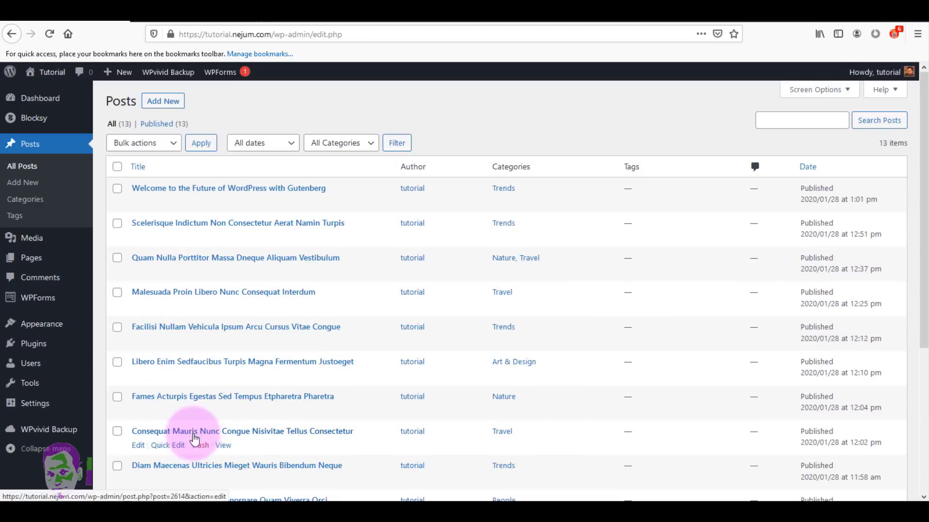
# Download the Apr 18, 2021 08:14 backup from WPvivid Backup, save the zip file to the computer, and check the browser's download progress
pyautogui.moveTo(73, 429)
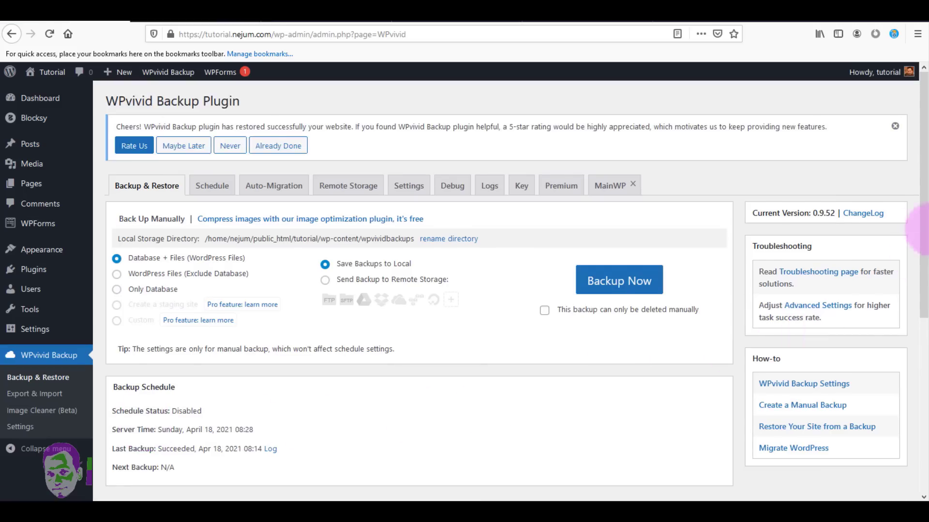
pyautogui.moveTo(924, 227); pyautogui.dragTo(927, 466)
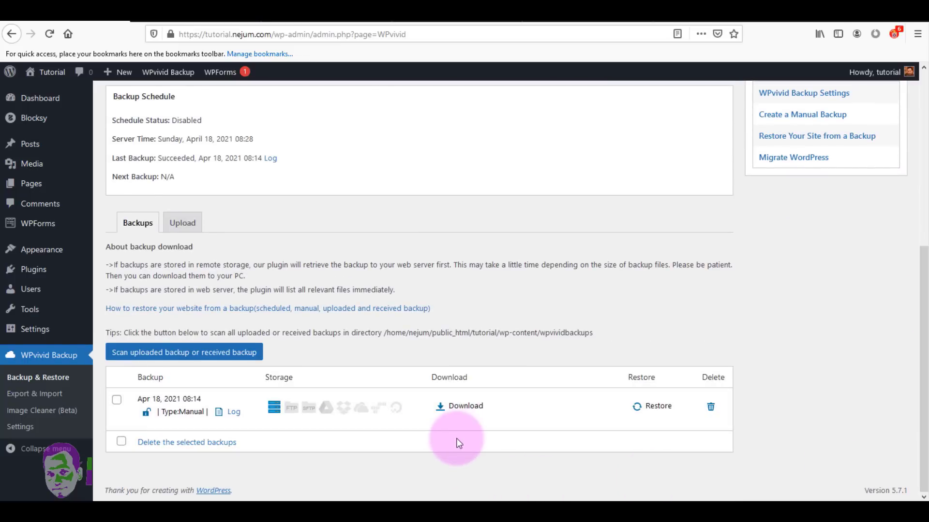
pyautogui.click(441, 409)
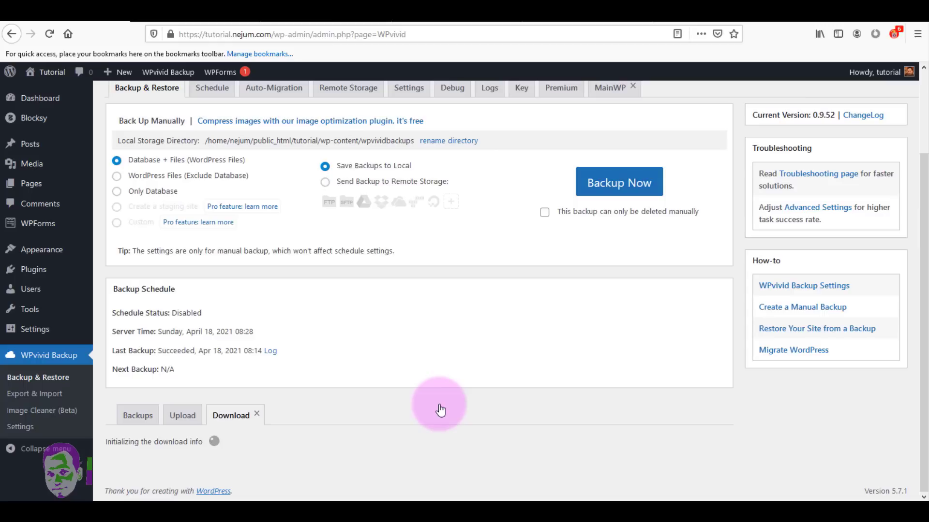
pyautogui.moveTo(921, 352); pyautogui.dragTo(921, 395)
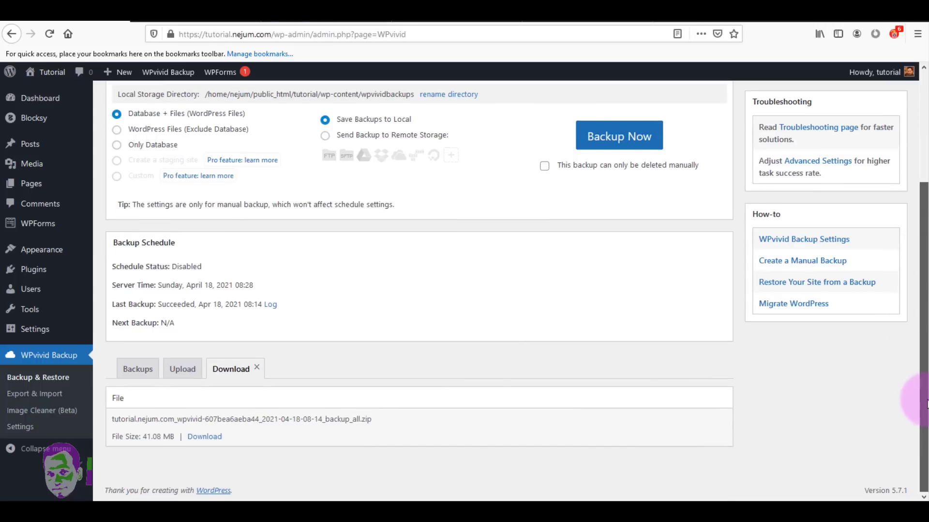
pyautogui.click(206, 438)
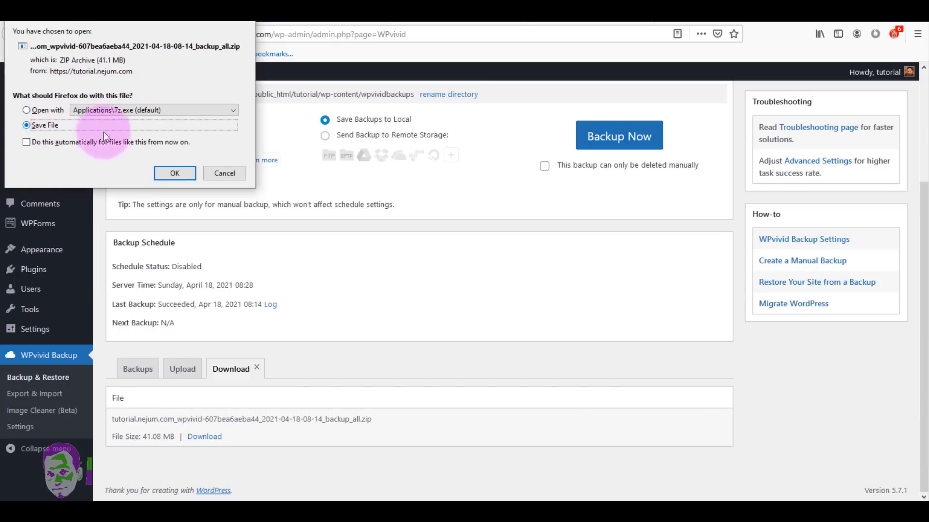
pyautogui.click(174, 173)
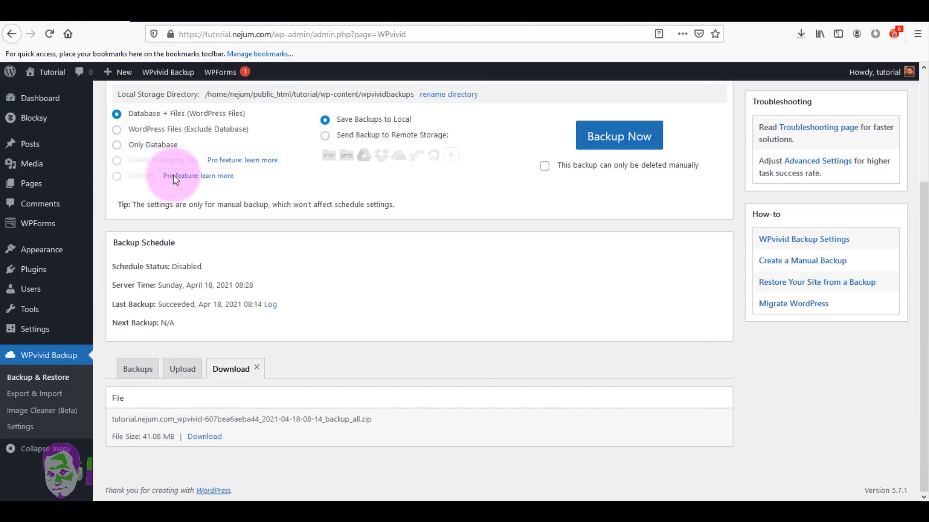
pyautogui.click(801, 34)
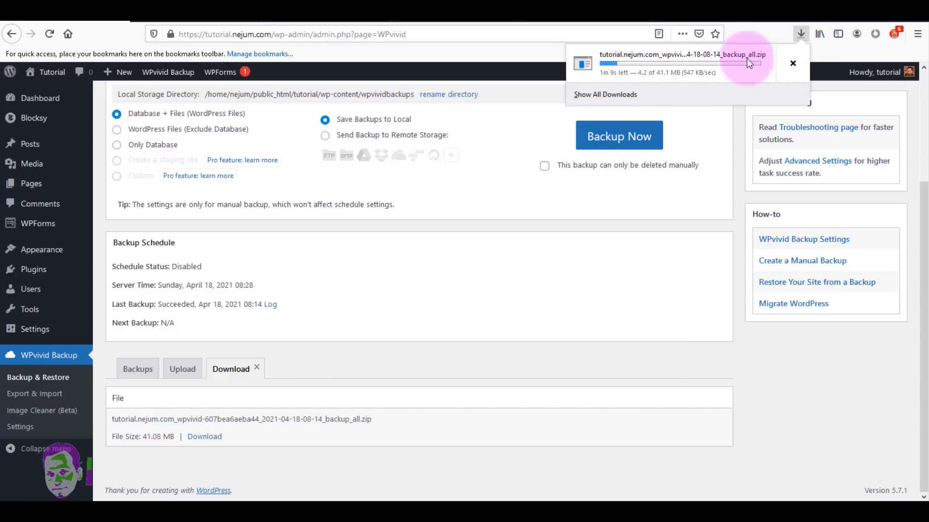
pyautogui.click(801, 34)
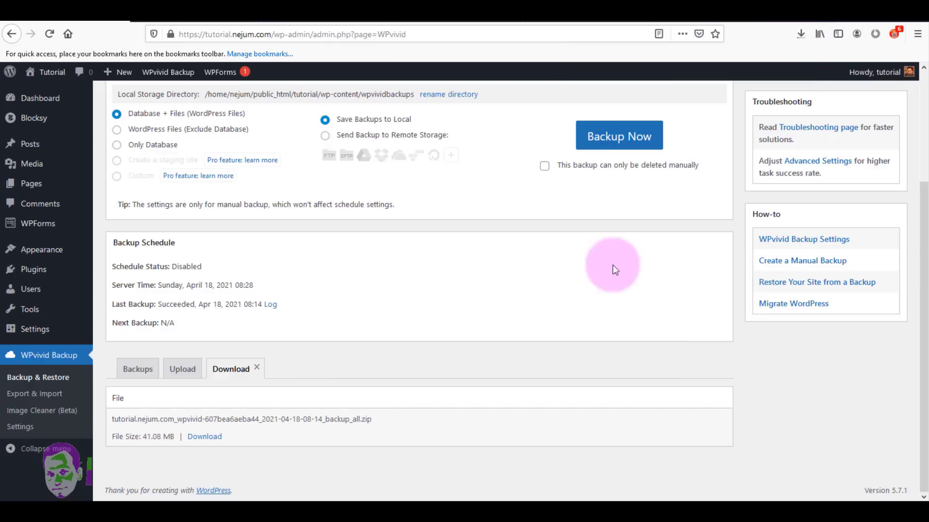
pyautogui.click(801, 34)
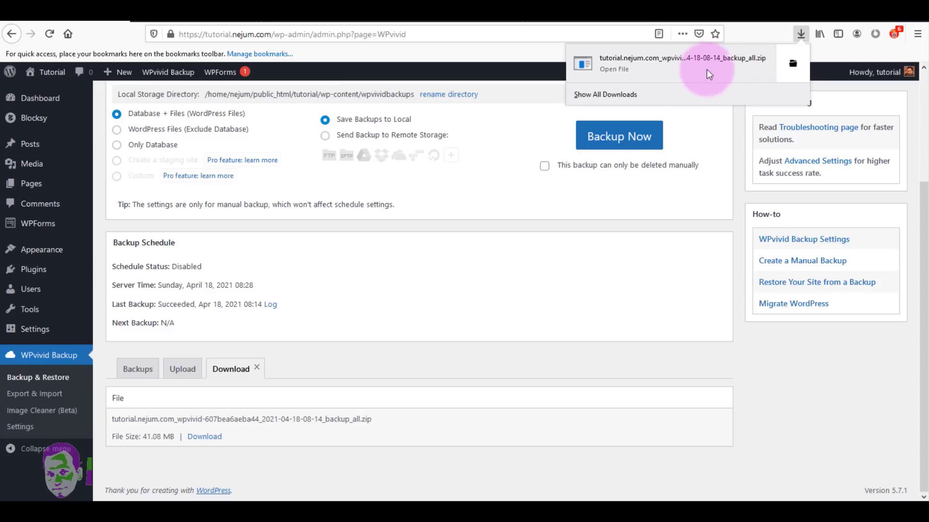
pyautogui.click(801, 34)
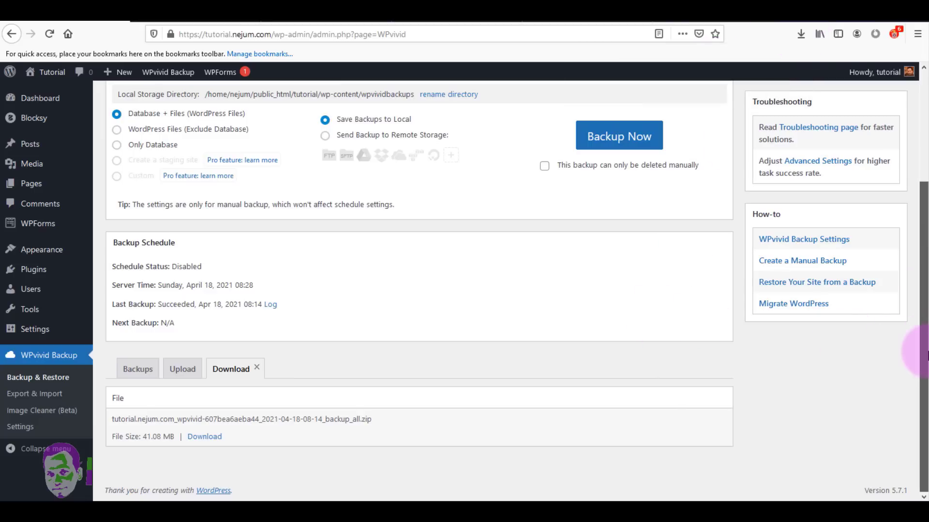
# Permanently delete the Apr 18, 2021 08:14 backup from the WPvivid backups list
pyautogui.click(139, 370)
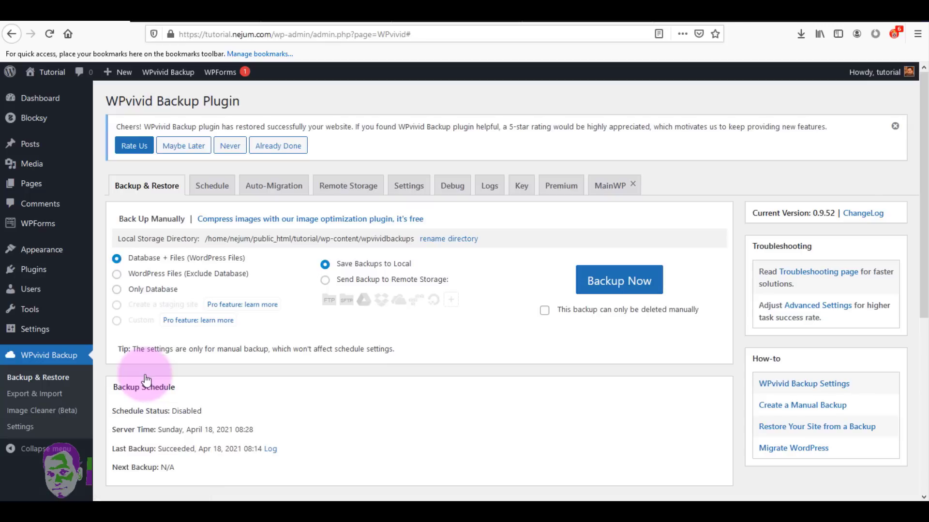
pyautogui.scroll(-6, 725, 358)
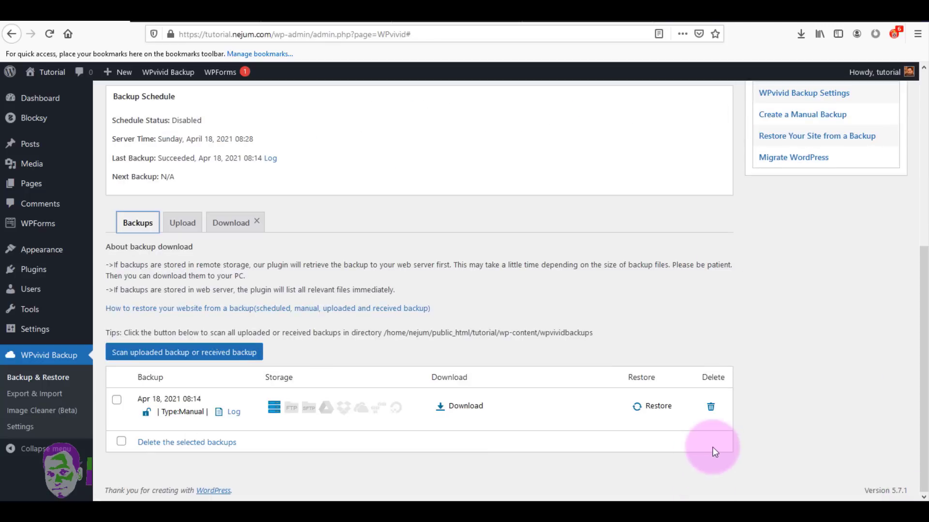
pyautogui.click(711, 408)
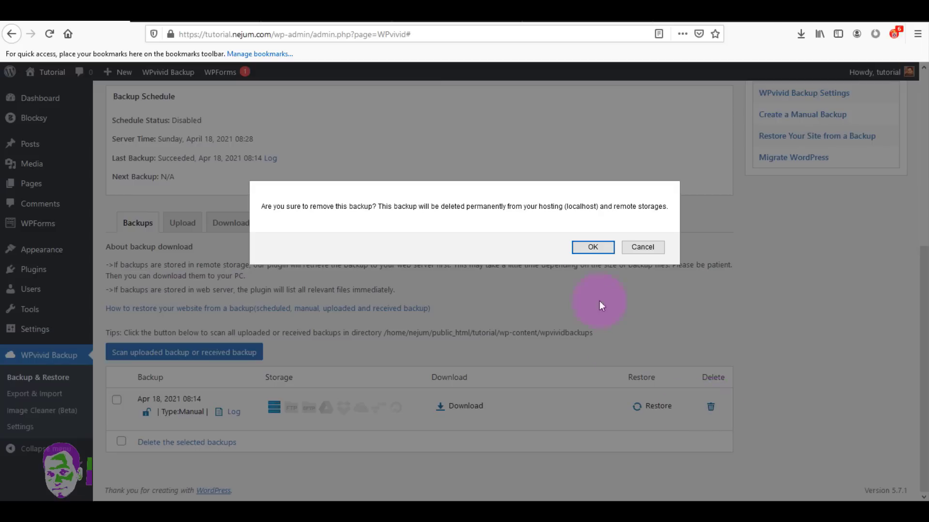
pyautogui.click(593, 248)
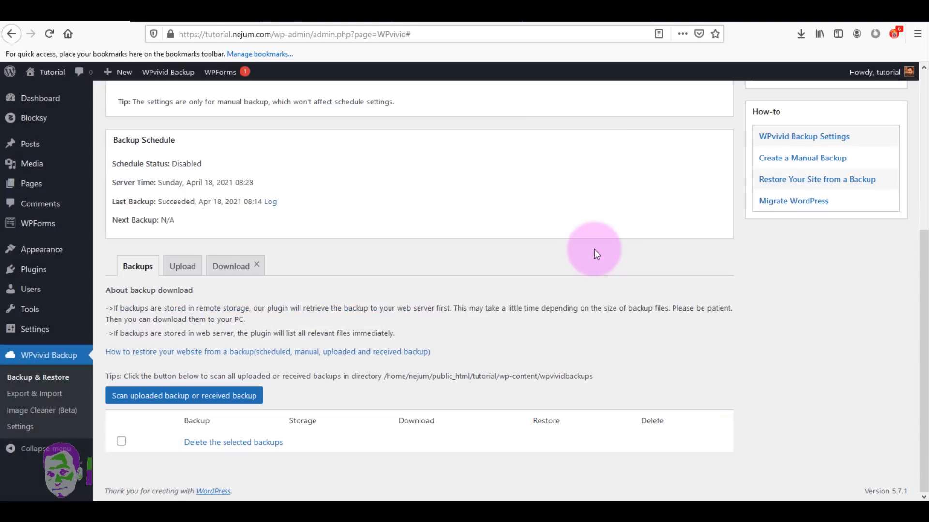
# Move all of the site's pages to the Trash from the full pages list
pyautogui.moveTo(924, 300); pyautogui.dragTo(924, 71)
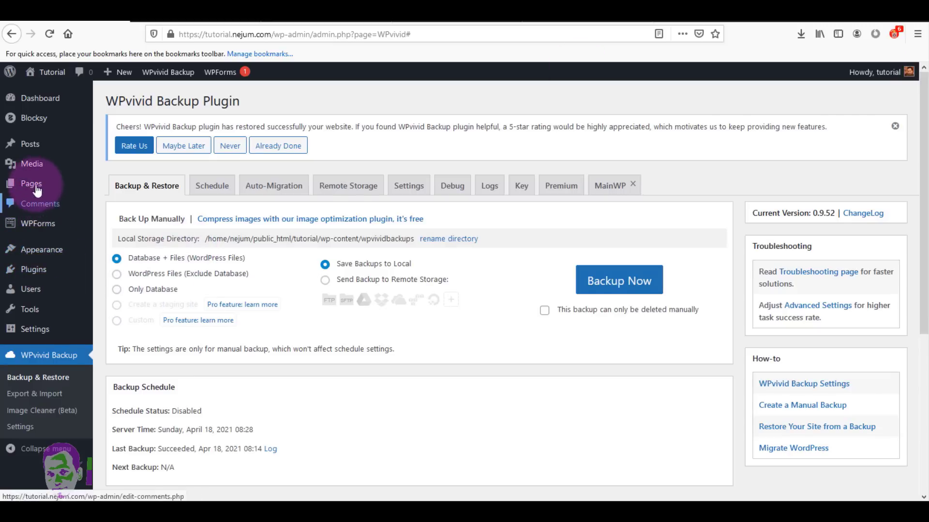
pyautogui.moveTo(36, 188)
pyautogui.click(125, 192)
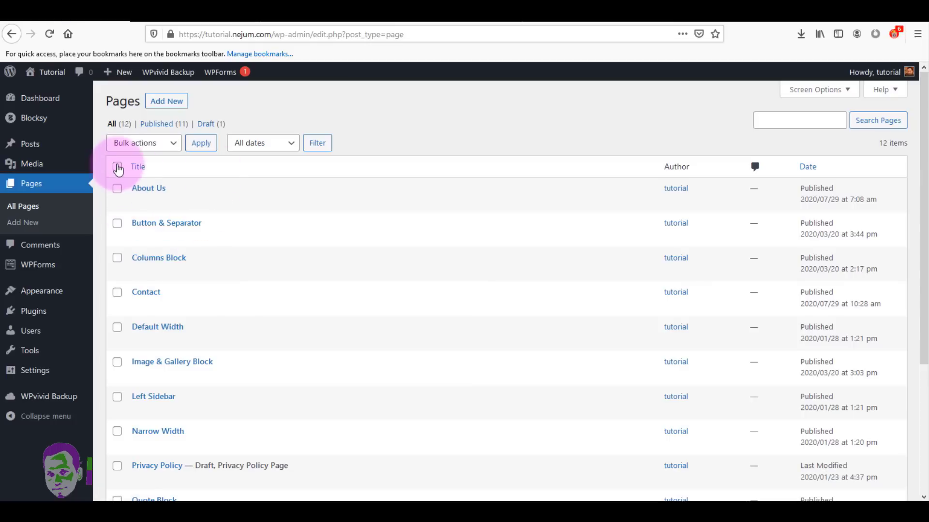
pyautogui.click(155, 143)
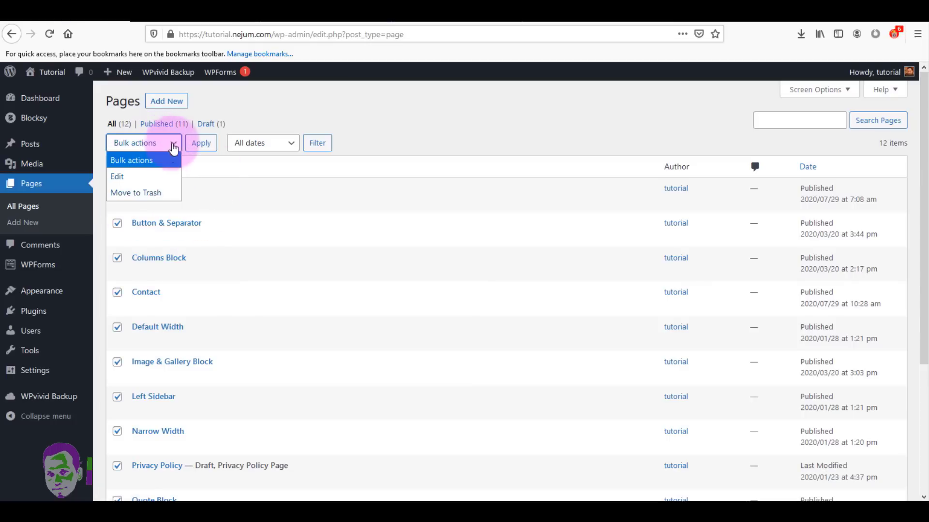
pyautogui.click(147, 194)
pyautogui.click(201, 143)
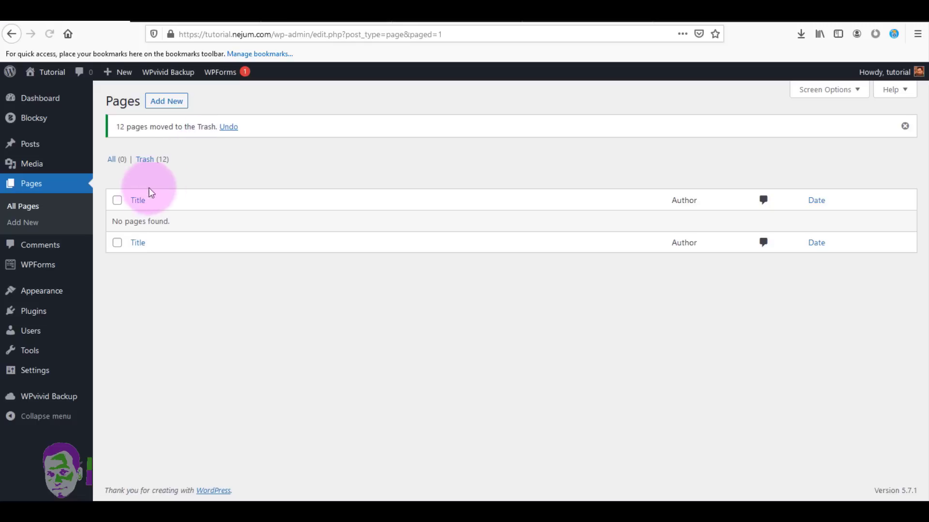
# Permanently delete all pages held in the Pages Trash
pyautogui.click(146, 160)
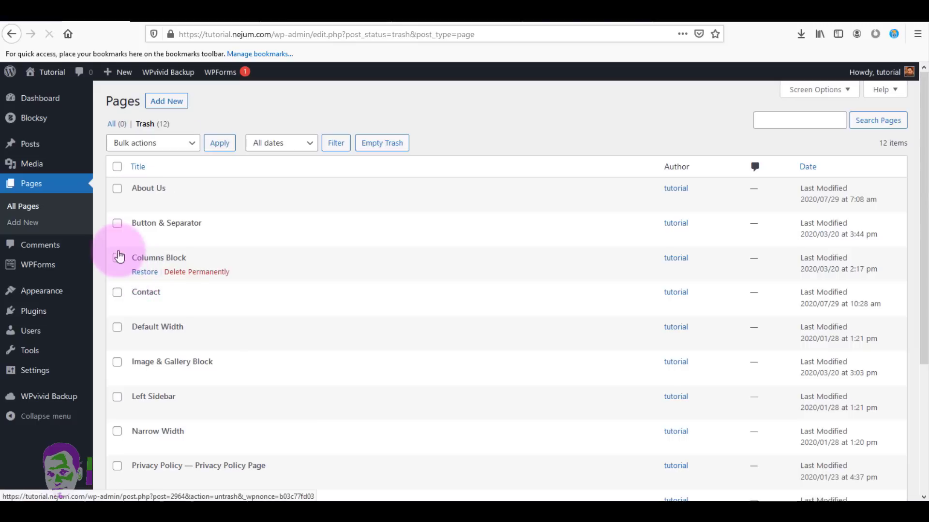
pyautogui.click(186, 142)
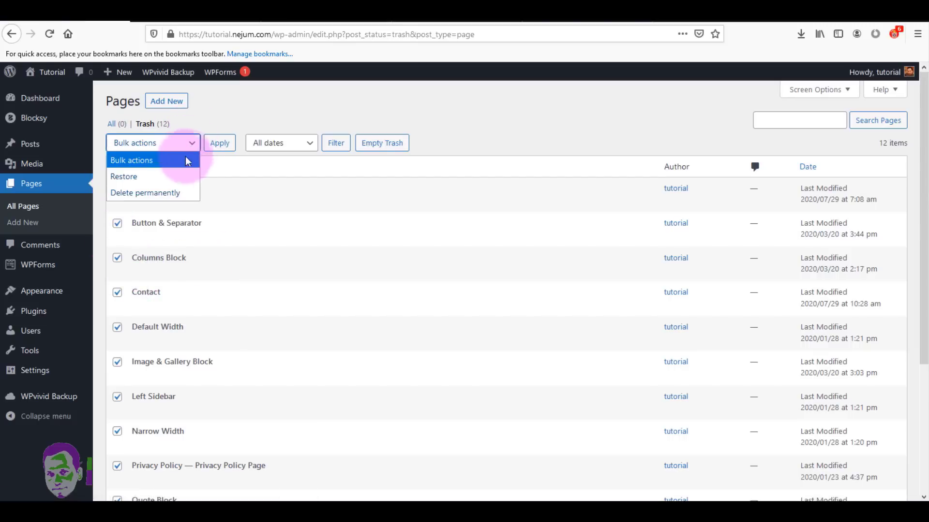
pyautogui.click(155, 191)
pyautogui.click(225, 144)
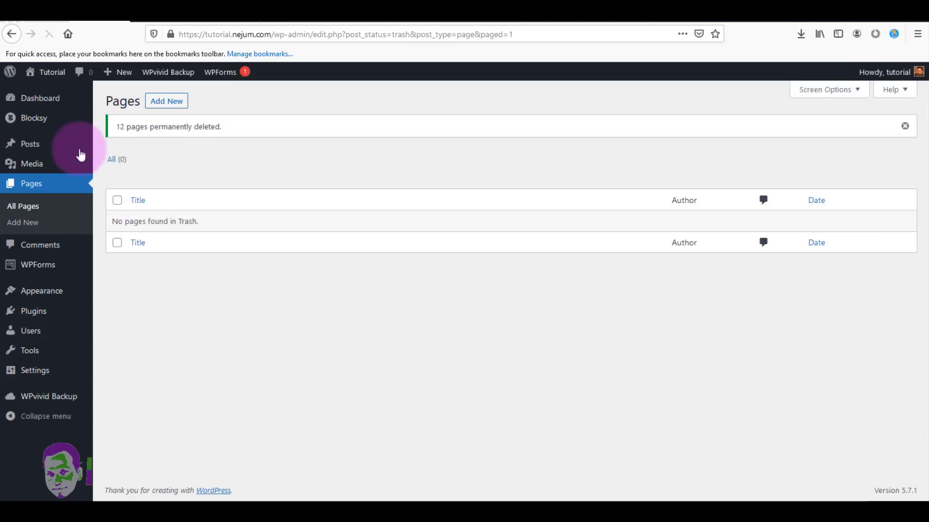
# Move all of the site's posts to the Trash from the full posts list
pyautogui.moveTo(31, 147)
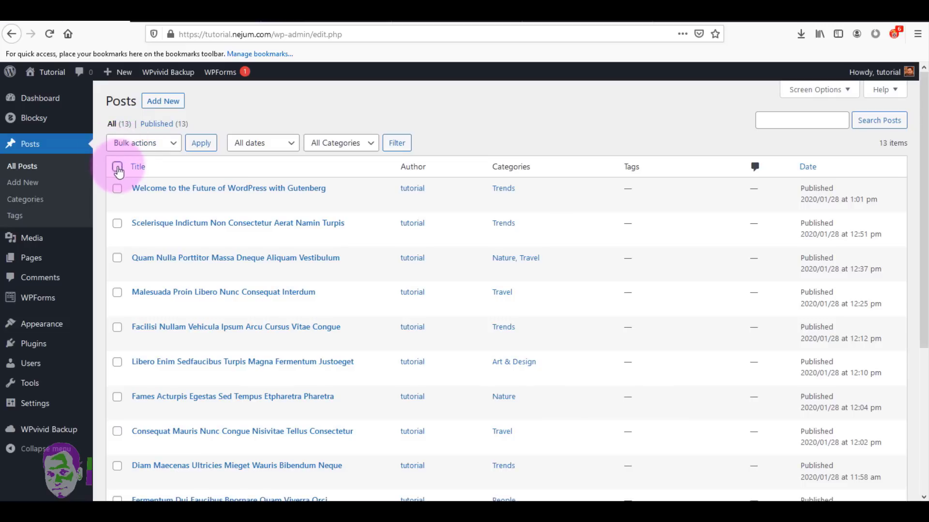
pyautogui.click(117, 166)
pyautogui.click(144, 143)
pyautogui.click(135, 190)
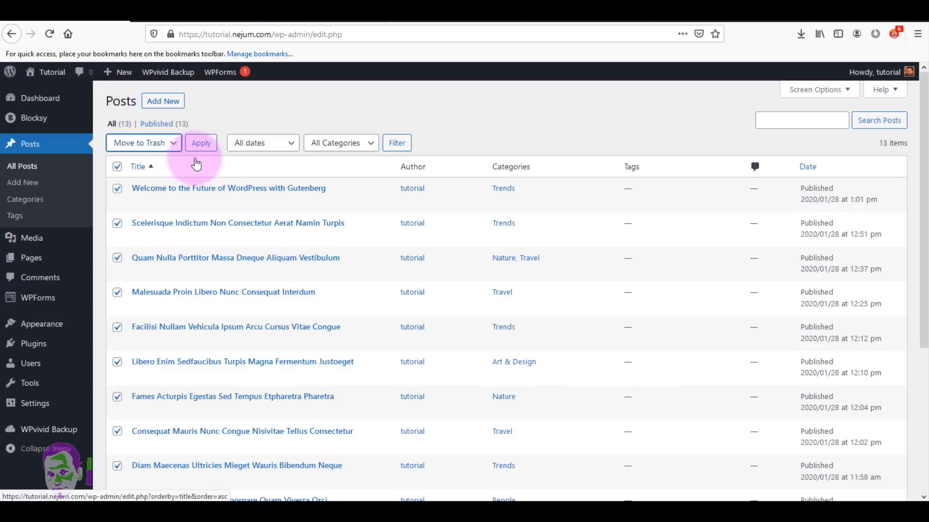
pyautogui.click(202, 142)
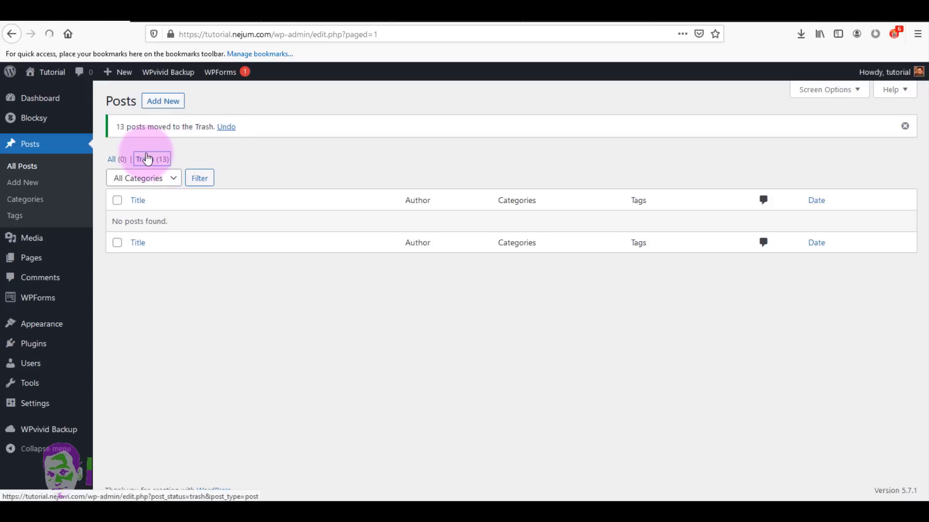
# Permanently delete all posts held in the Posts Trash
pyautogui.click(157, 164)
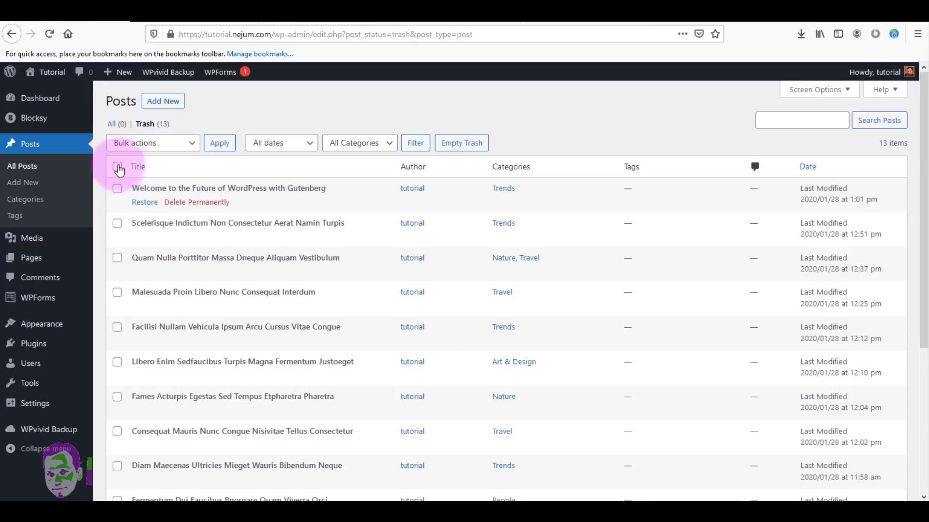
pyautogui.click(117, 167)
pyautogui.click(196, 146)
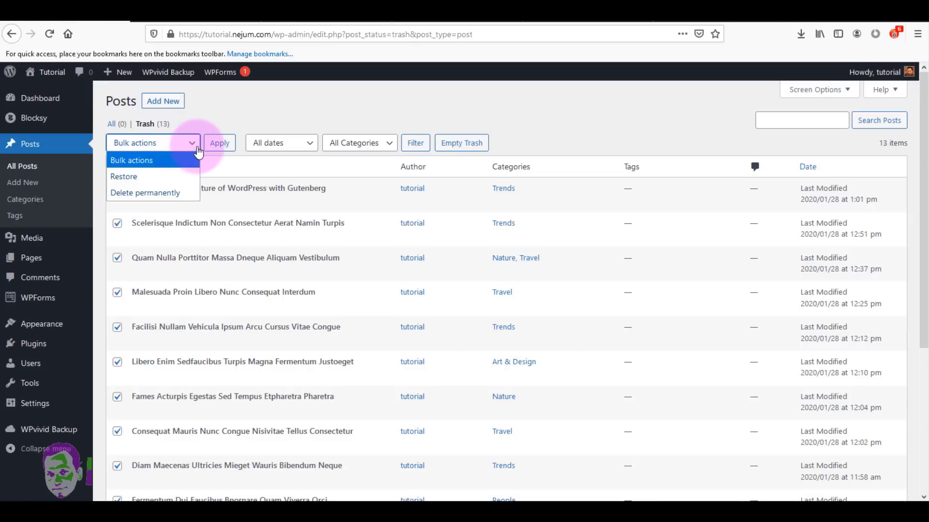
pyautogui.click(153, 193)
pyautogui.click(221, 145)
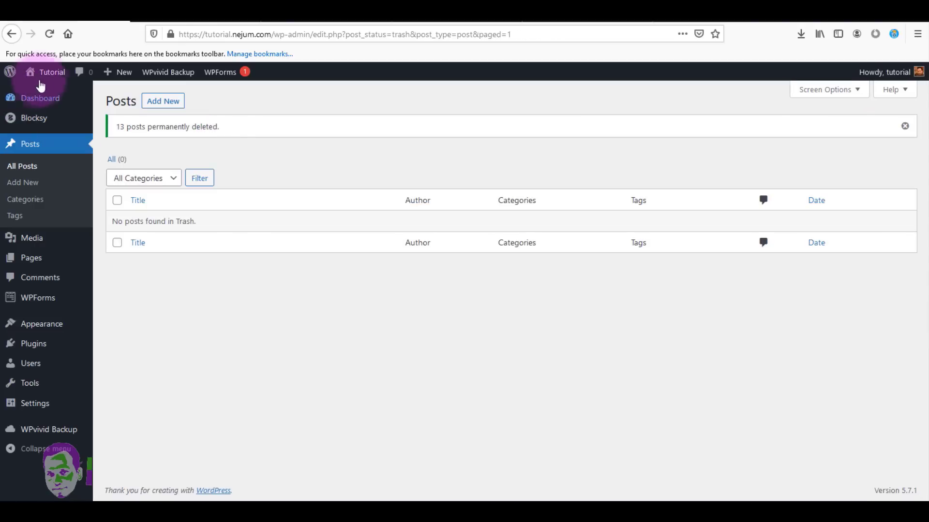
# Visit the live site to check the home page for missing content and return to the dashboard
pyautogui.moveTo(48, 79)
pyautogui.click(41, 95)
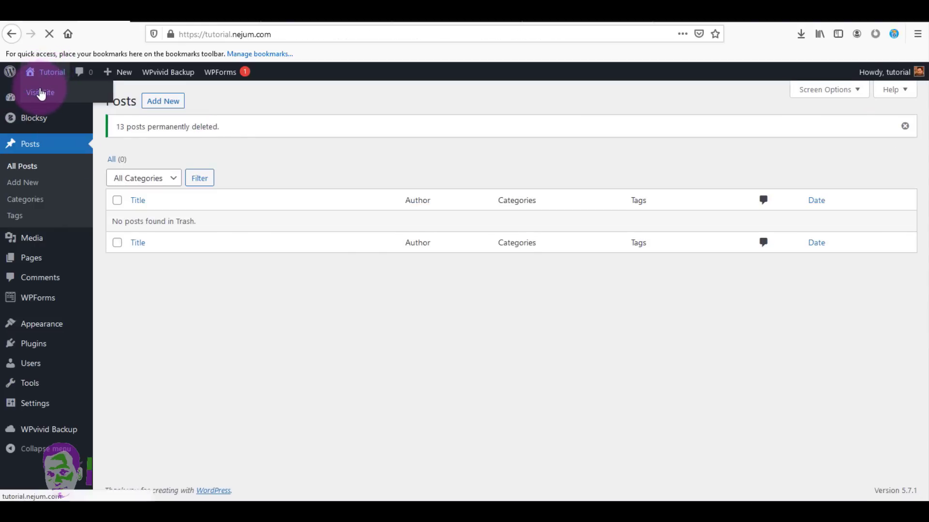
pyautogui.moveTo(921, 116); pyautogui.dragTo(921, 30)
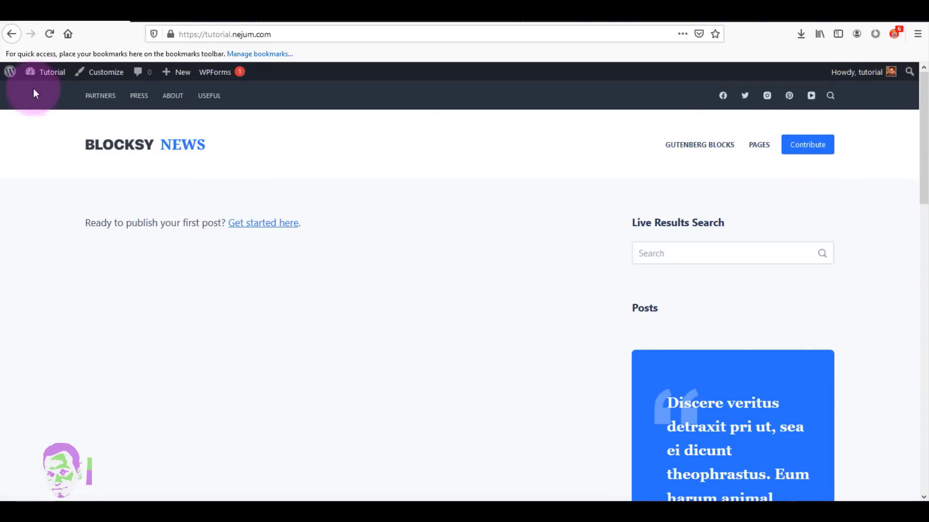
pyautogui.moveTo(43, 73)
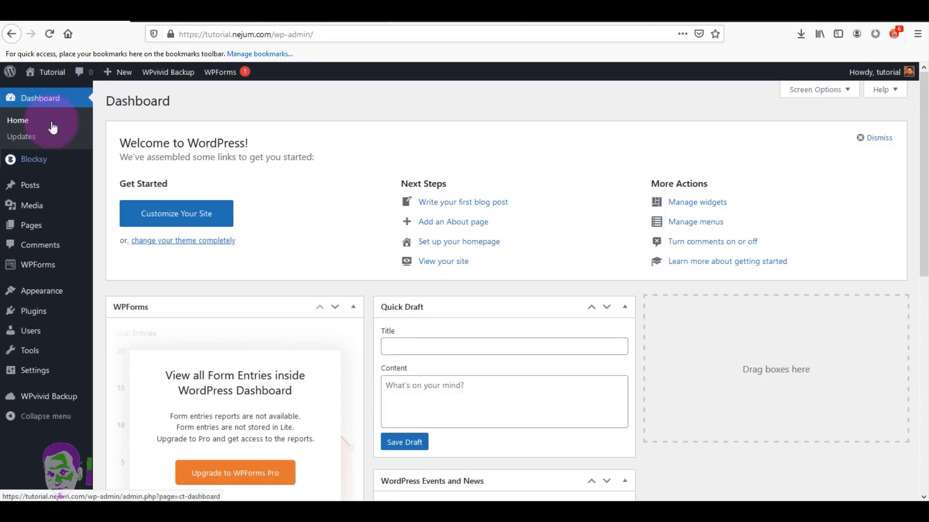
pyautogui.moveTo(64, 87)
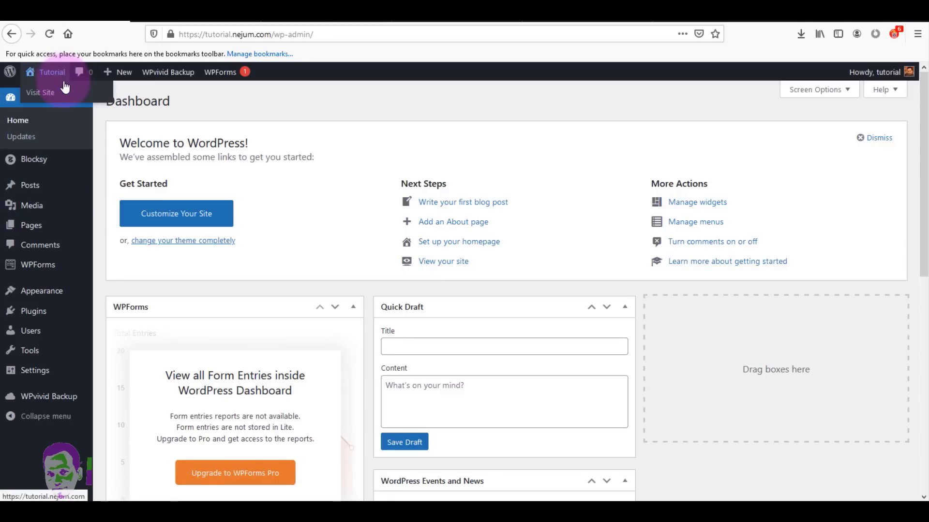
pyautogui.moveTo(61, 403)
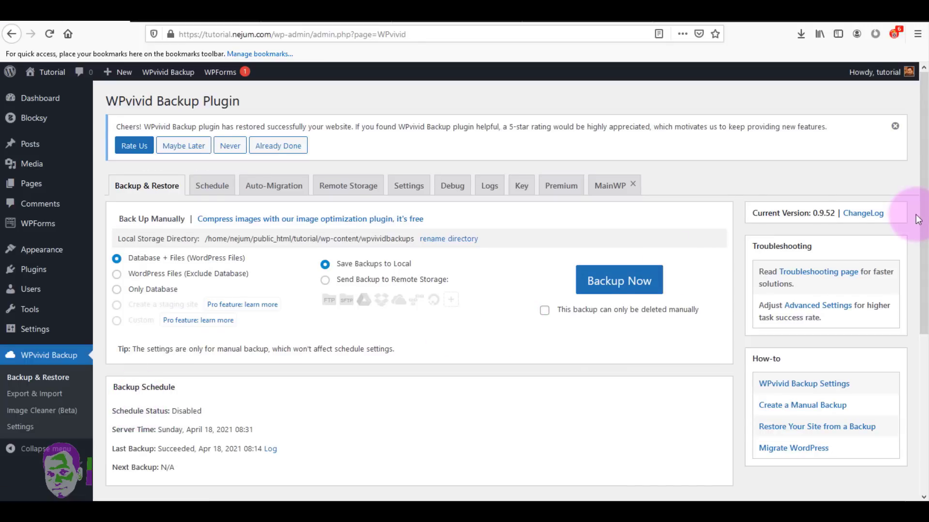
pyautogui.scroll(-5, 903, 279)
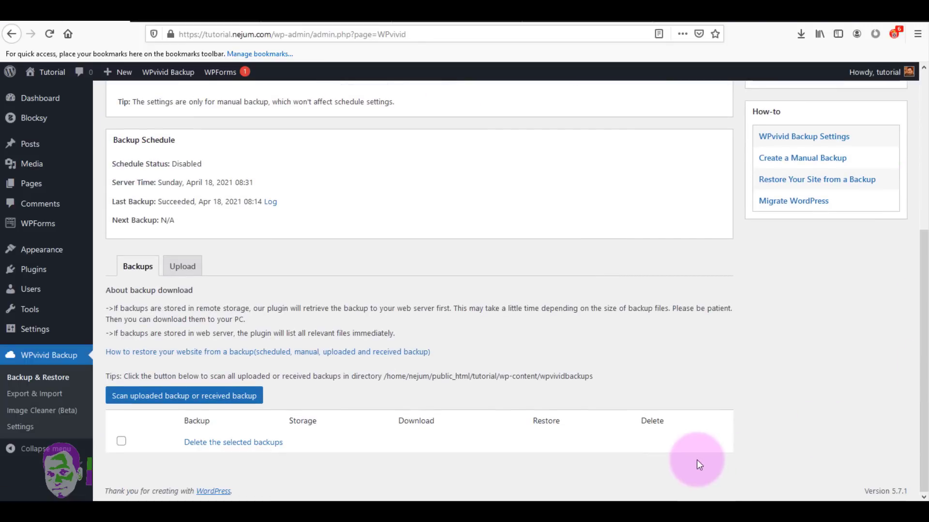
pyautogui.click(185, 267)
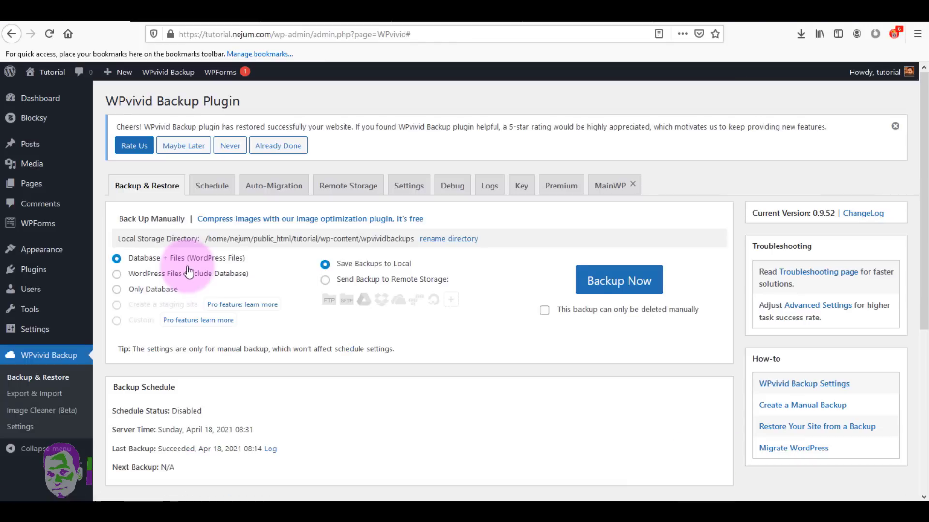
pyautogui.click(926, 400)
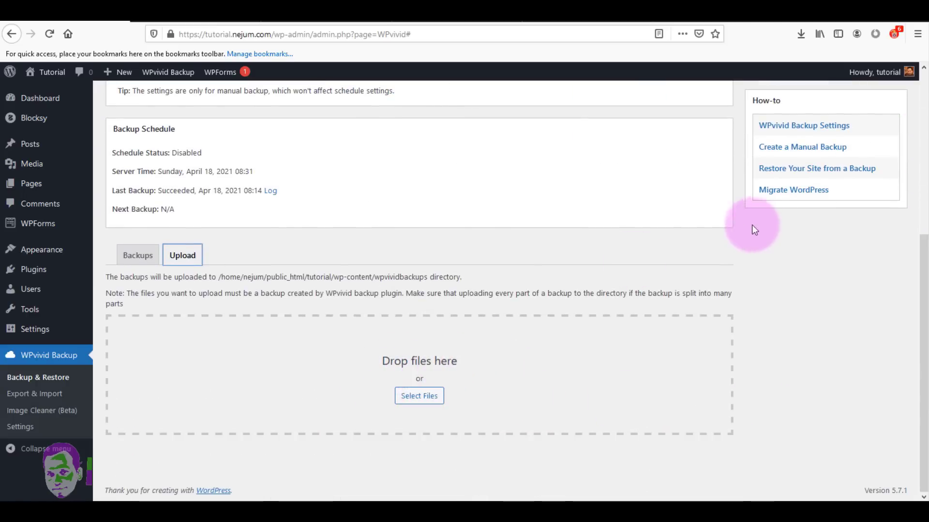
pyautogui.click(801, 35)
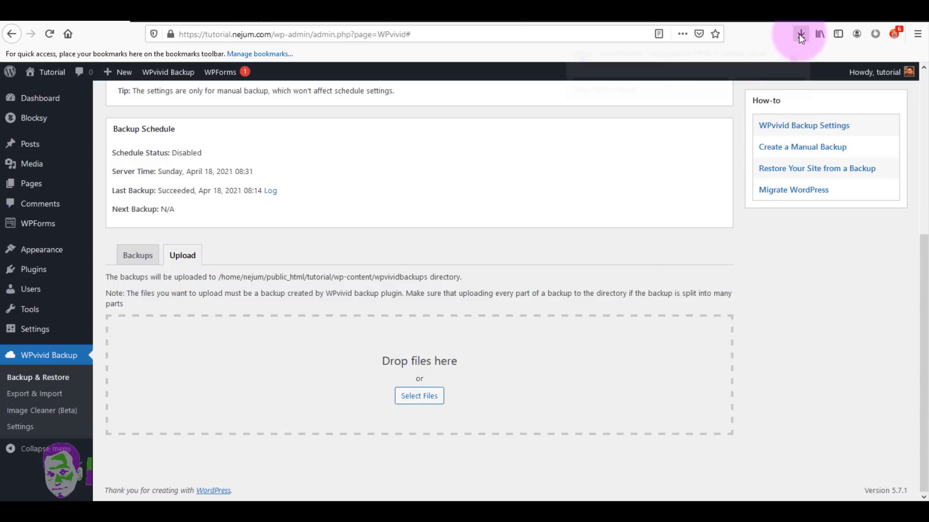
pyautogui.moveTo(617, 66); pyautogui.dragTo(449, 375)
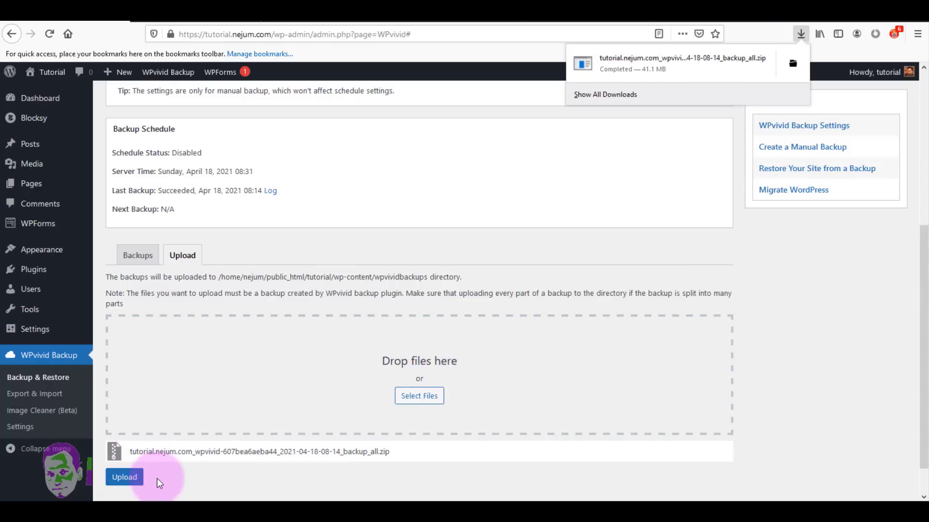
pyautogui.click(125, 479)
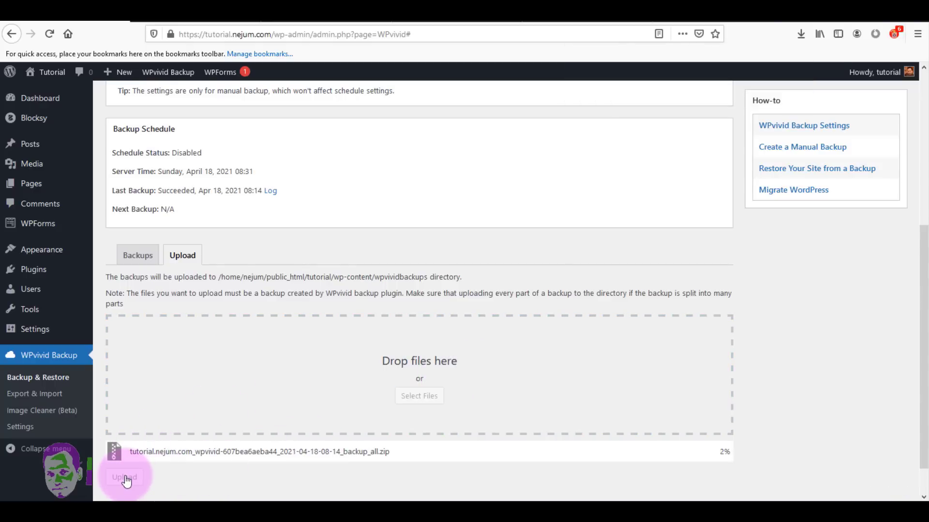
pyautogui.scroll(-1, 918, 331)
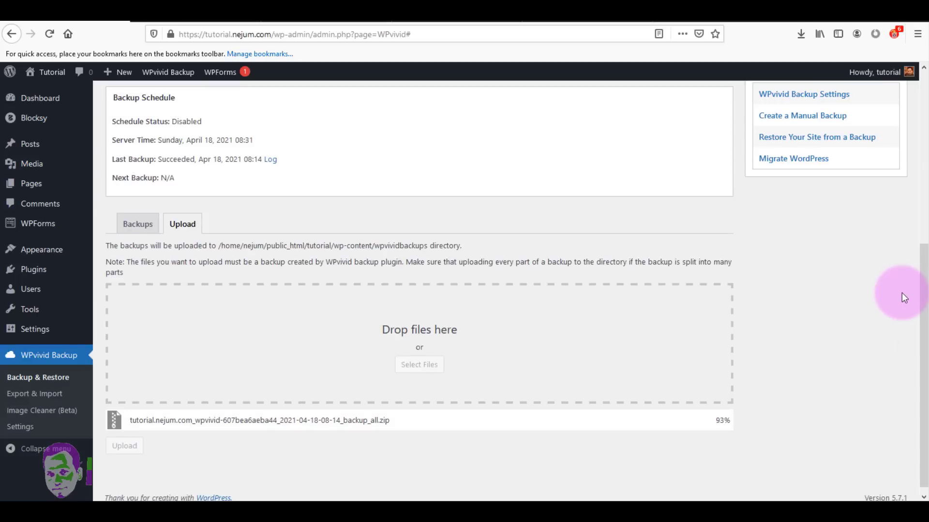
pyautogui.scroll(-1, 902, 296)
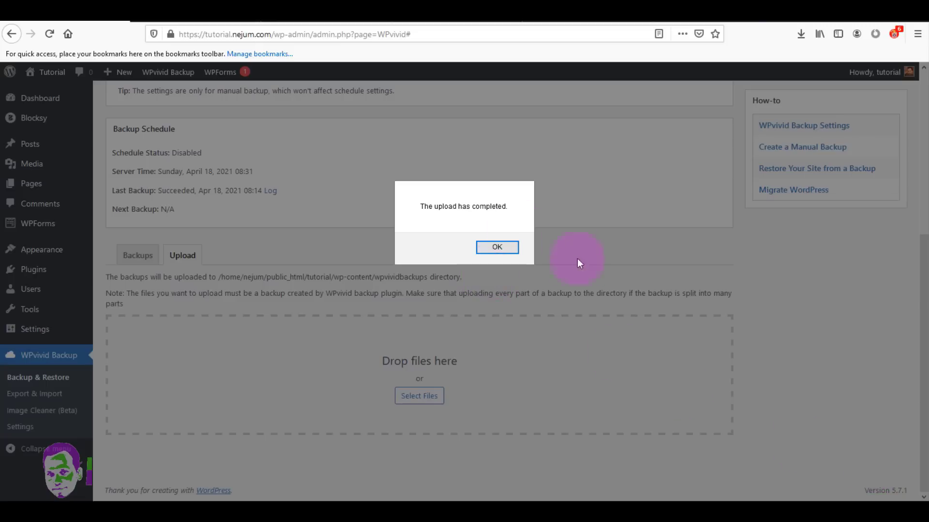
pyautogui.click(498, 246)
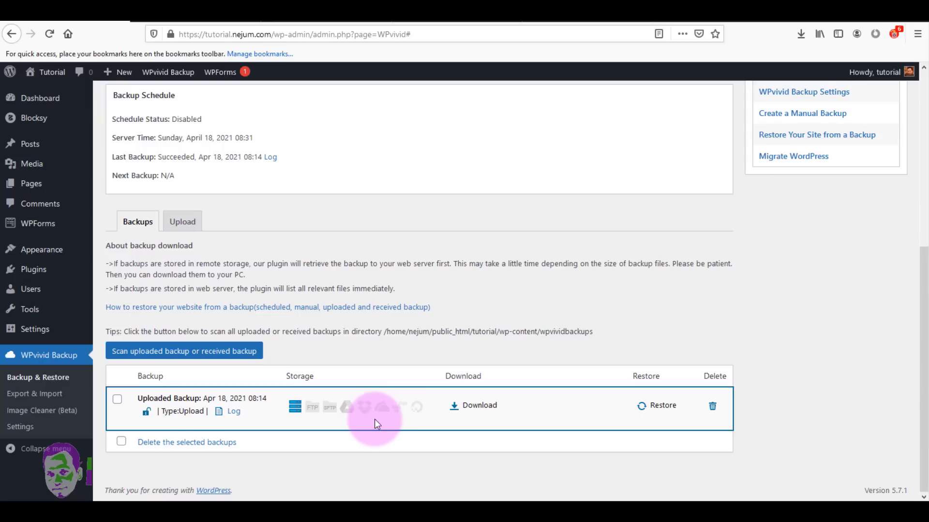
# Restore the site from the uploaded Apr 18, 2021 08:14 backup
pyautogui.click(646, 406)
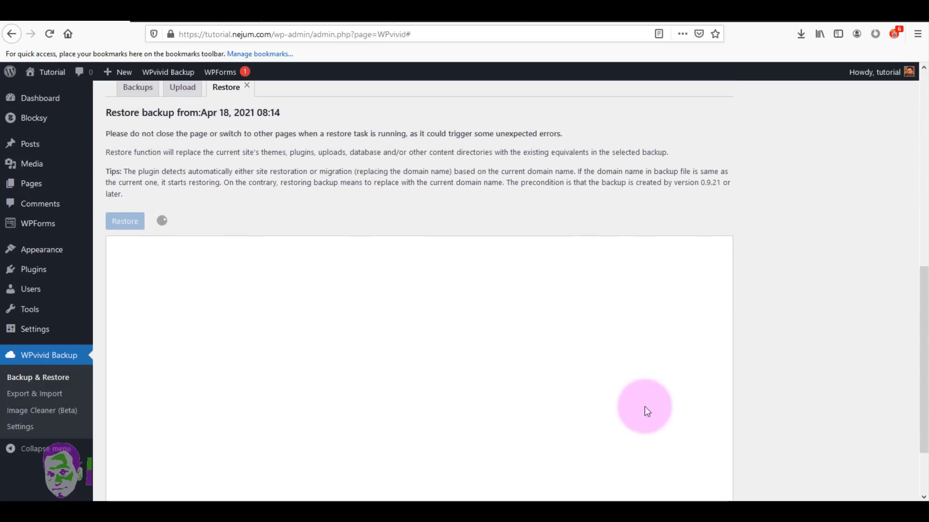
pyautogui.click(125, 219)
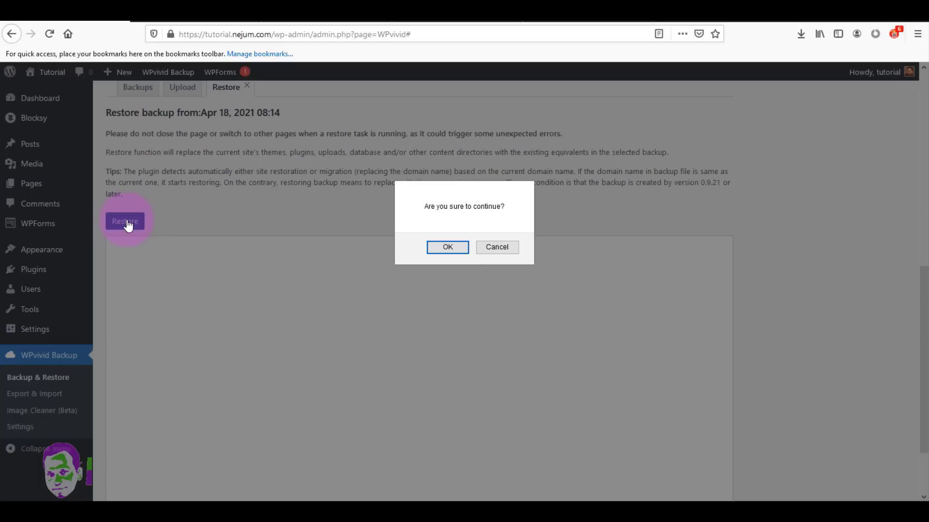
pyautogui.click(448, 248)
pyautogui.scroll(-2, 917, 357)
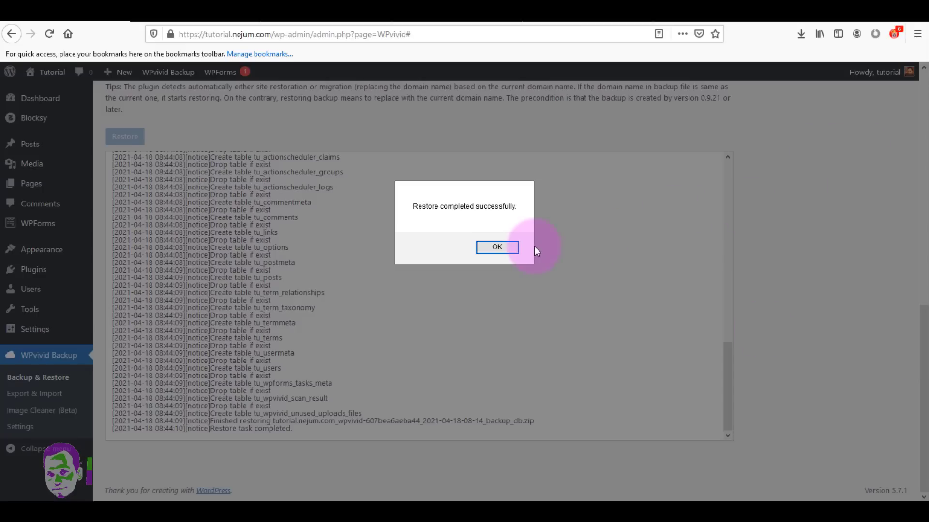
pyautogui.click(502, 248)
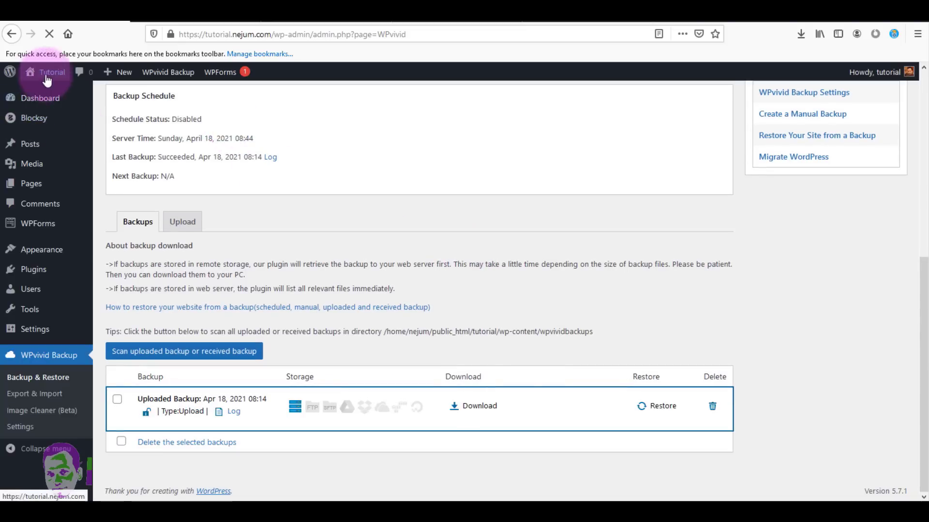
# Visit the live site and check the home, About Us and Contact pages after restoring the uploaded backup
pyautogui.moveTo(43, 74)
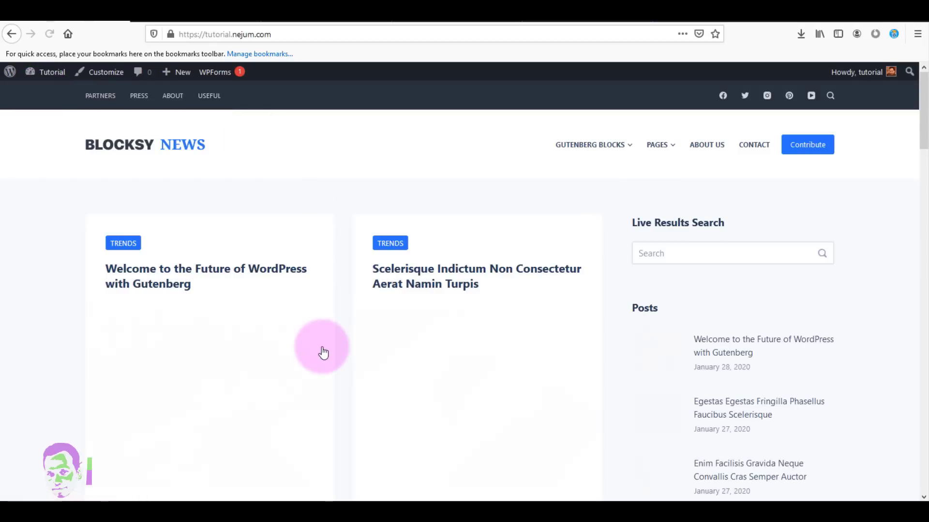
pyautogui.scroll(-3, 922, 140)
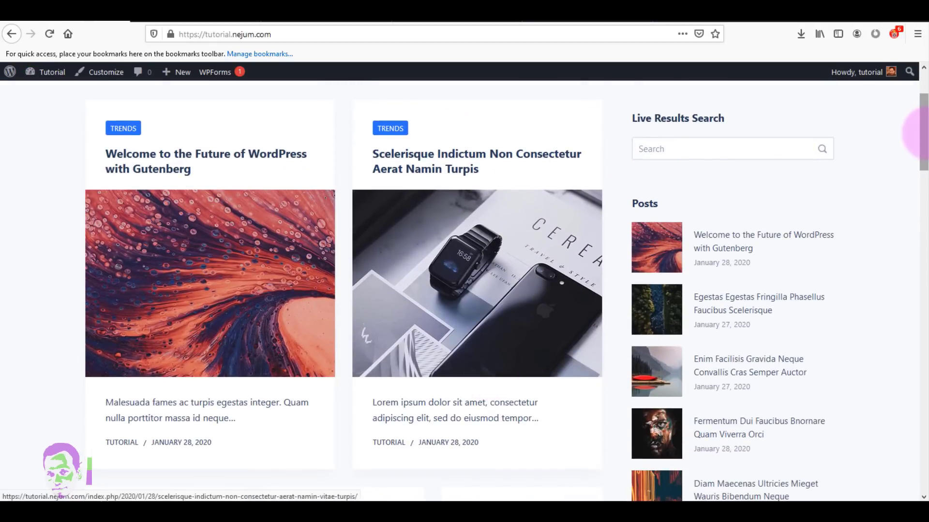
pyautogui.moveTo(922, 137); pyautogui.dragTo(917, 73)
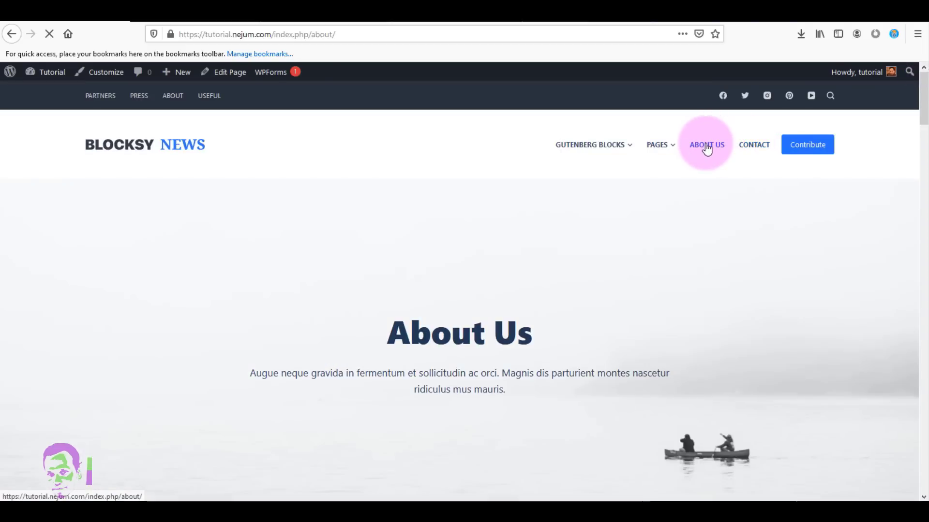
pyautogui.moveTo(922, 104)
pyautogui.mouseDown()
pyautogui.moveTo(915, 460)
pyautogui.moveTo(921, 92)
pyautogui.mouseUp()
pyautogui.click(757, 149)
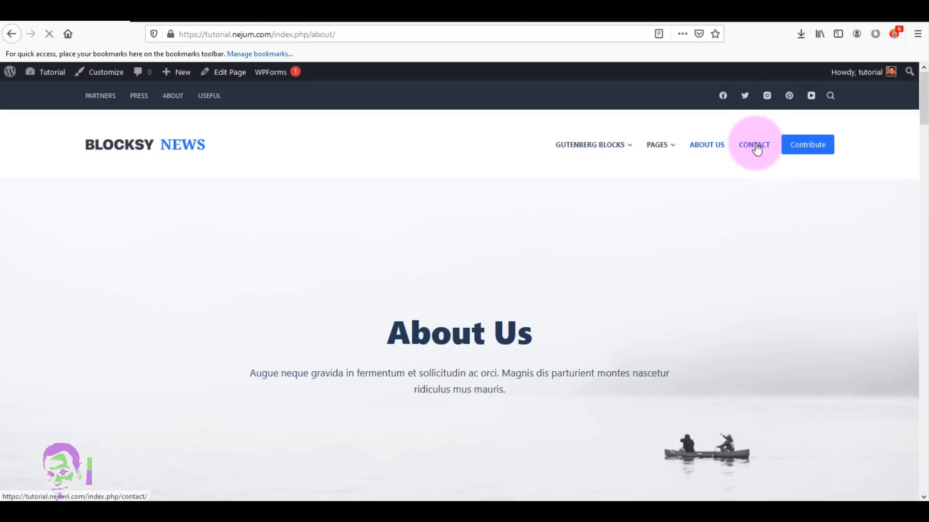
# Finish viewing the live Contact page, return to the WordPress dashboard and open WPvivid's Backup & Restore page
pyautogui.moveTo(922, 132); pyautogui.dragTo(922, 96)
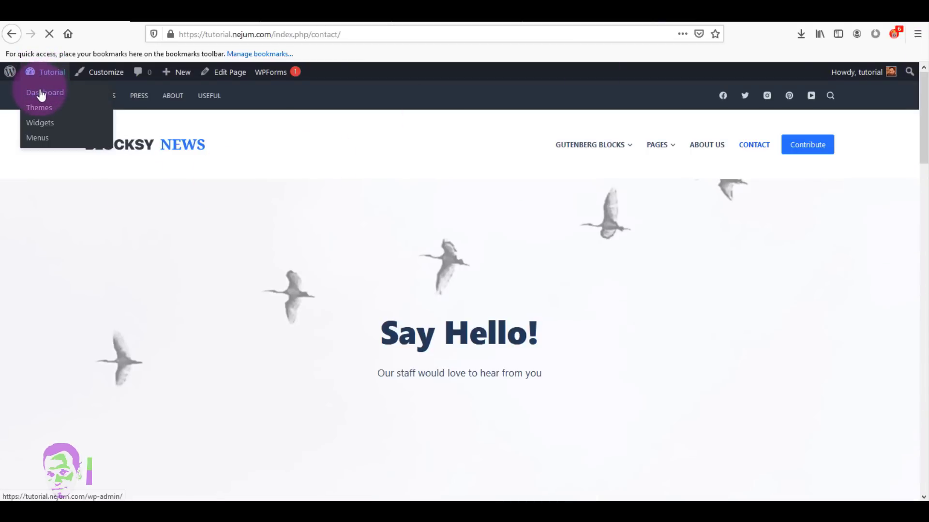
pyautogui.click(42, 93)
pyautogui.moveTo(48, 397)
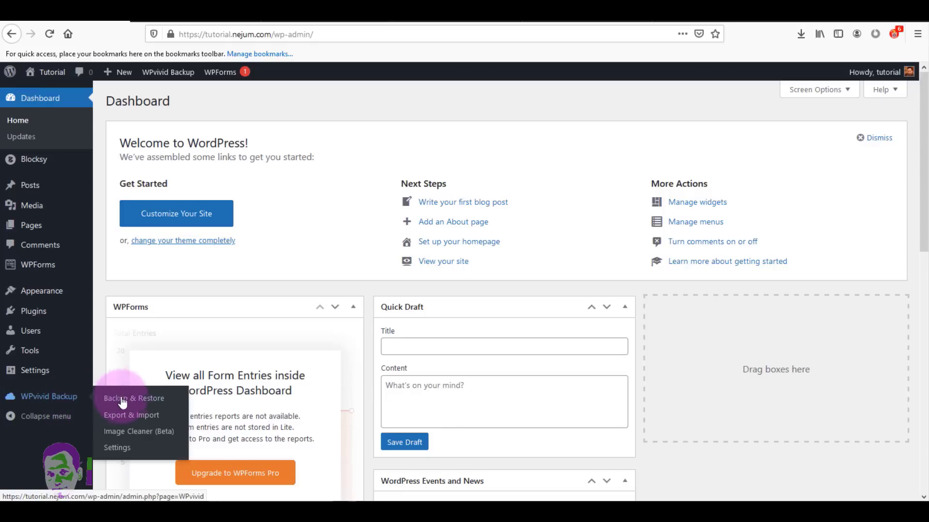
pyautogui.click(154, 403)
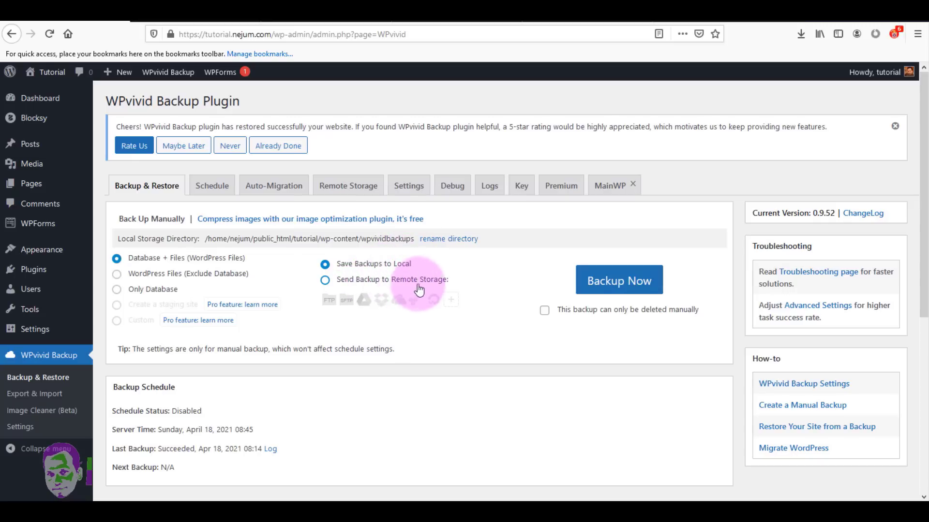
# Examine the remote storage setup forms for Google Drive, Dropbox, Microsoft OneDrive, Amazon S3, DigitalOcean Spaces, FTP and SFTP
pyautogui.click(359, 191)
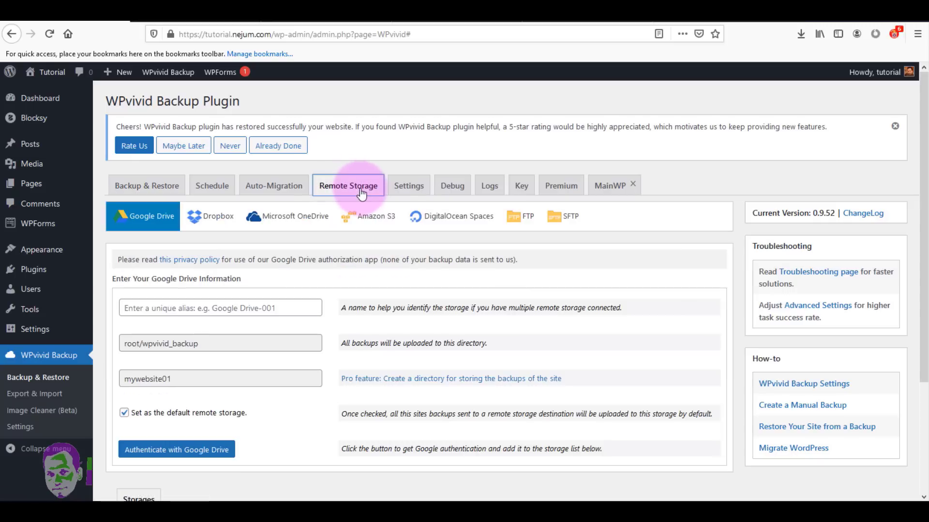
pyautogui.scroll(-2, 188, 256)
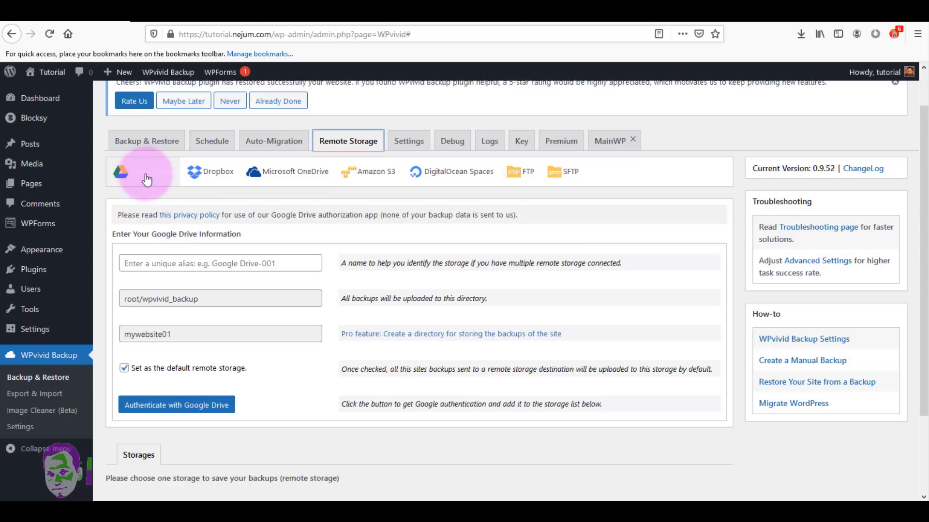
pyautogui.click(199, 173)
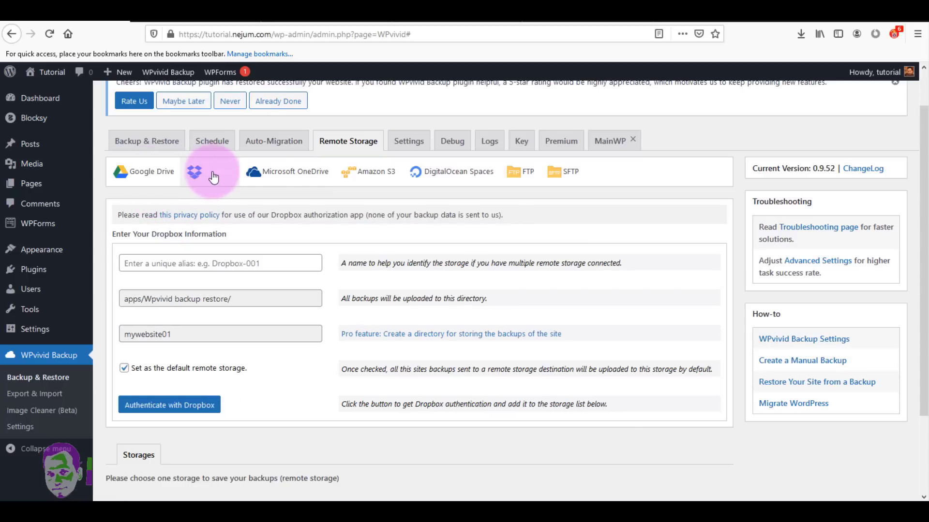
pyautogui.click(304, 179)
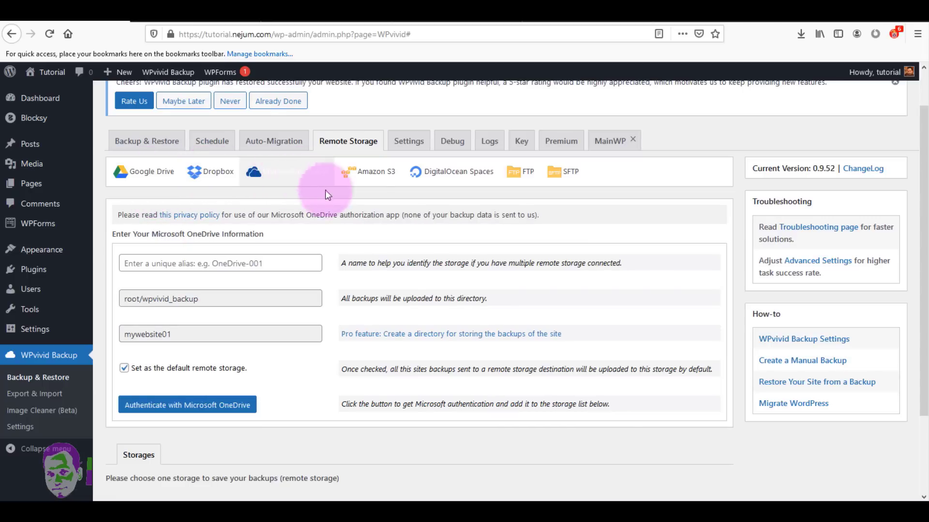
pyautogui.click(373, 178)
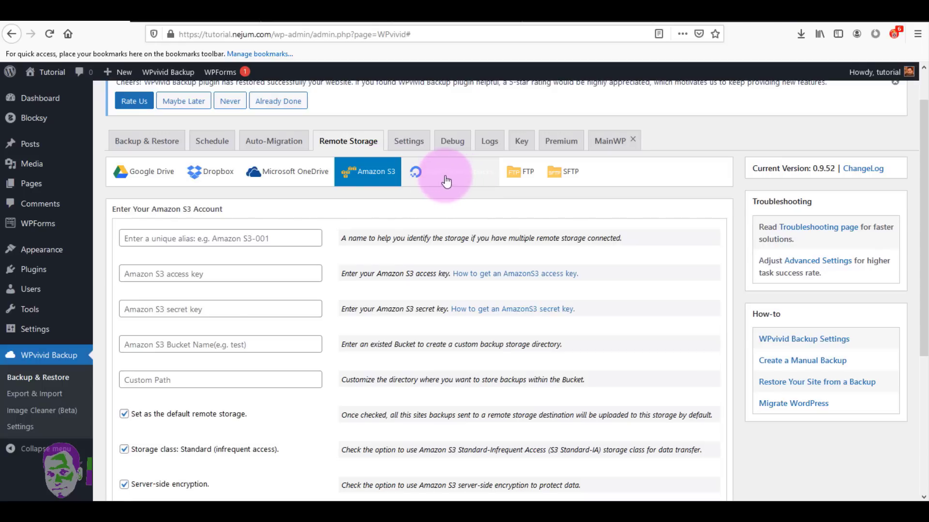
pyautogui.click(446, 182)
pyautogui.click(516, 179)
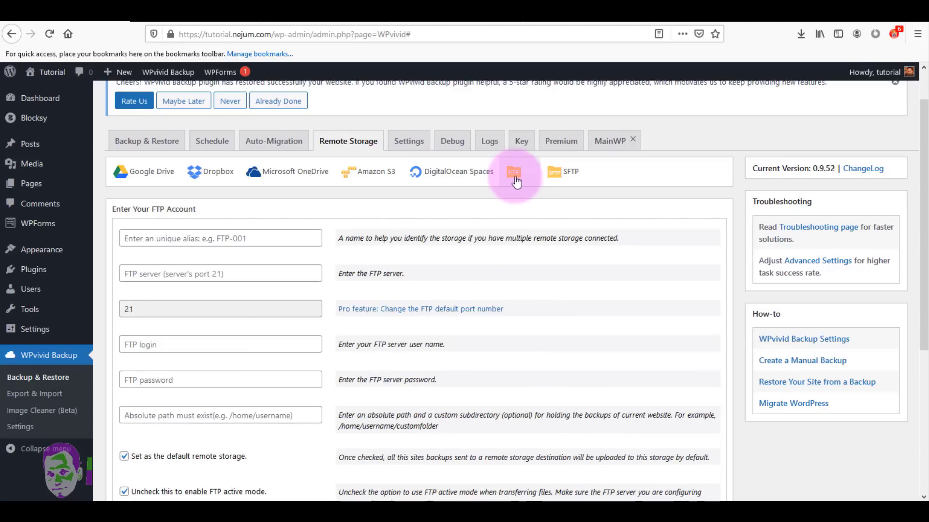
pyautogui.click(566, 183)
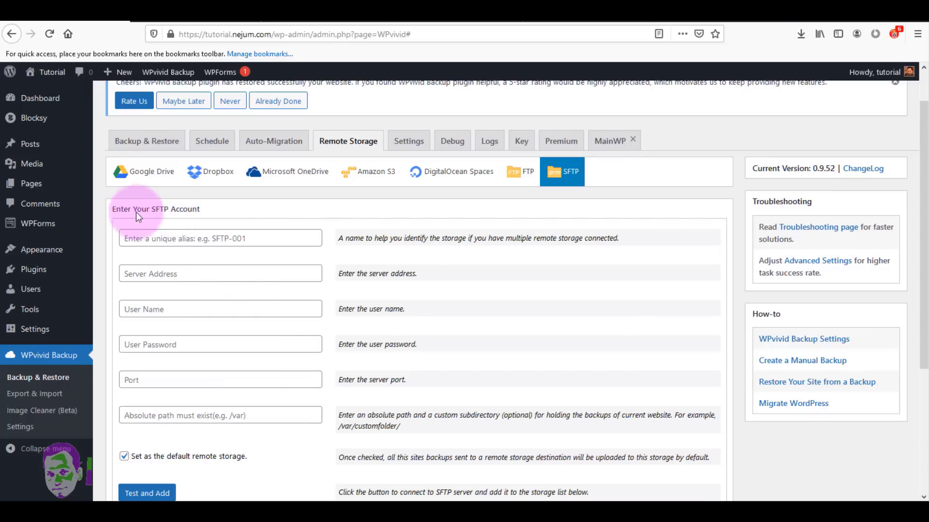
# Choose Google Drive as the remote storage, check the My Drive folder, and set the storage alias to tutorial
pyautogui.click(147, 178)
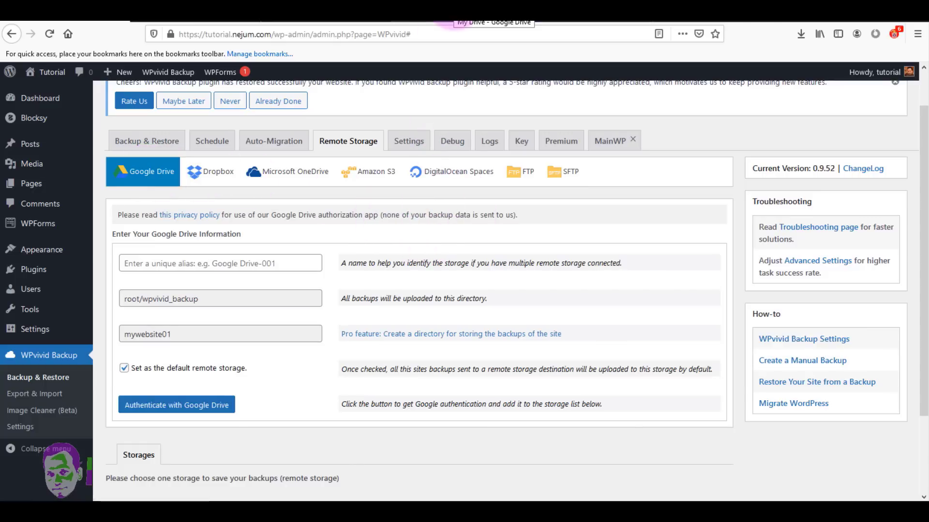
pyautogui.click(447, 15)
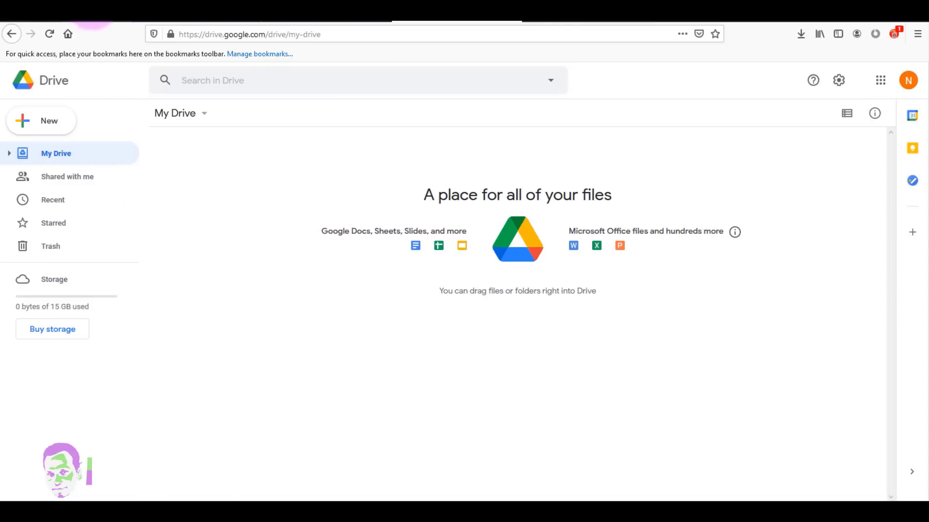
pyautogui.click(90, 4)
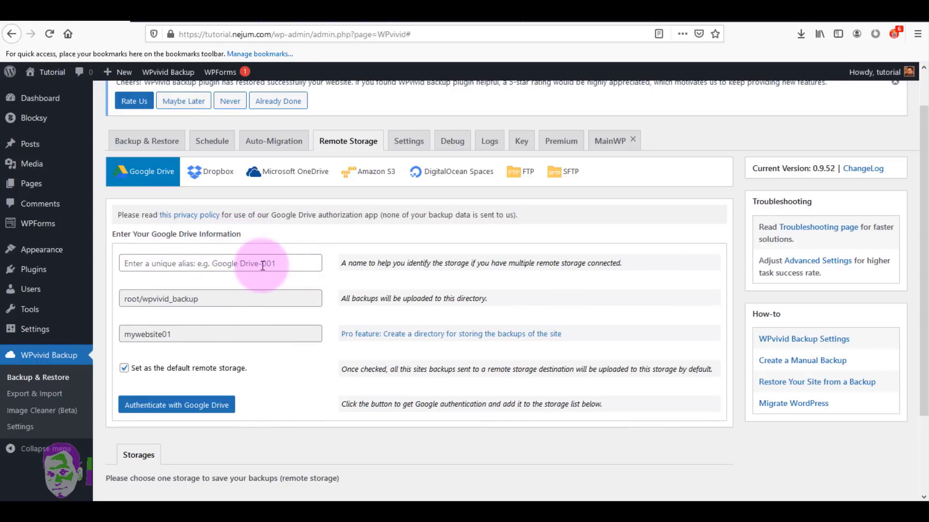
pyautogui.scroll(-2, 285, 186)
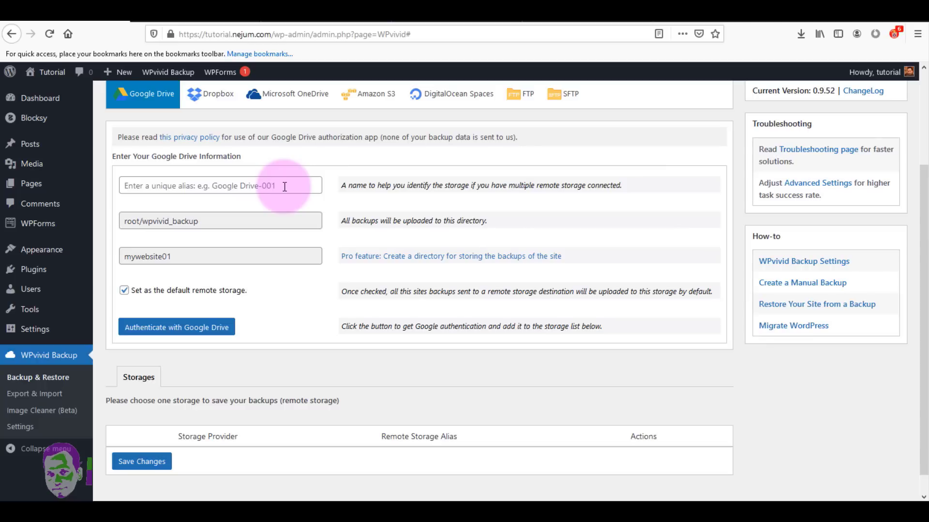
pyautogui.click(276, 187)
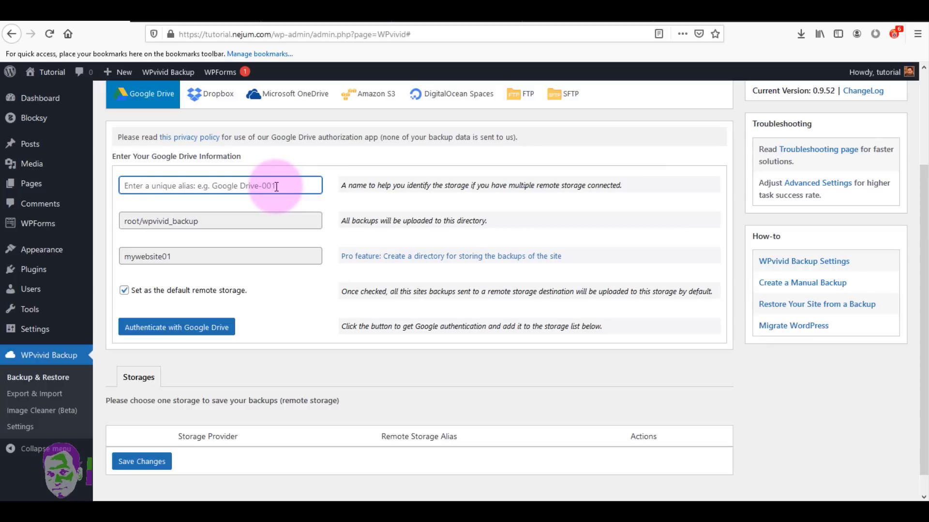
pyautogui.write('tutorial')
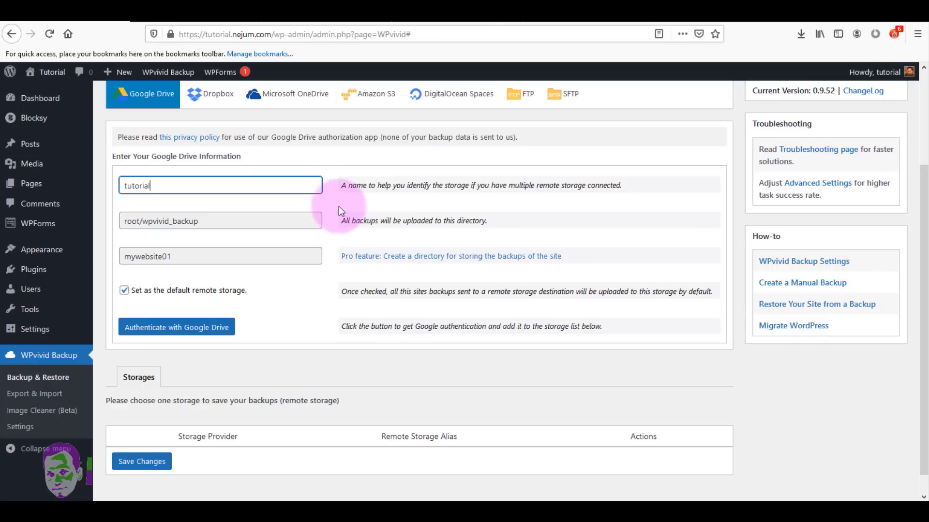
# Examine the backup directory and site folder fields of the Google Drive form and compare them with My Drive
pyautogui.doubleClick(217, 221)
pyautogui.click(443, 11)
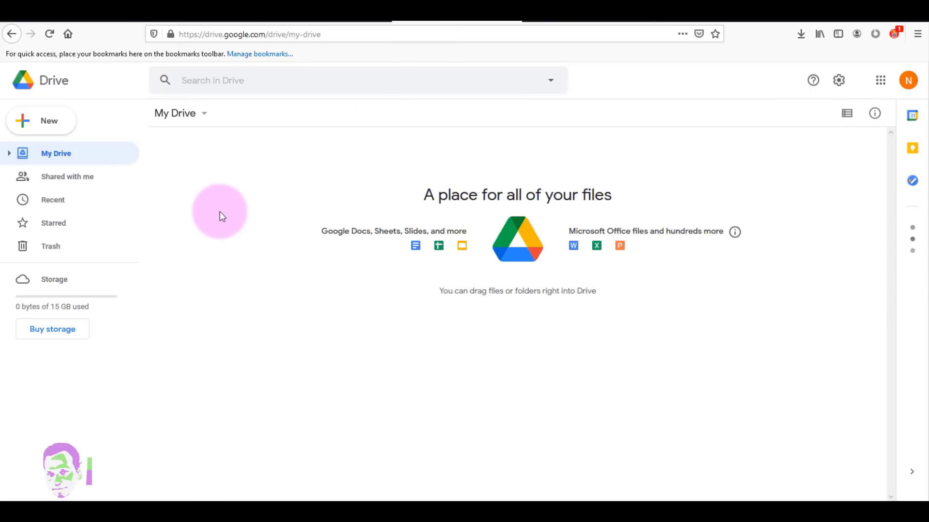
pyautogui.click(63, 11)
pyautogui.click(187, 257)
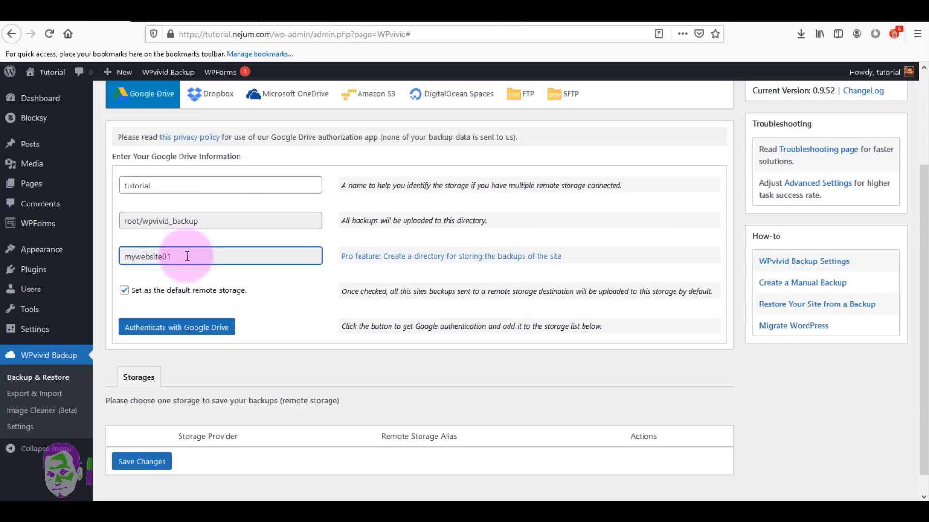
pyautogui.moveTo(185, 257); pyautogui.dragTo(104, 255)
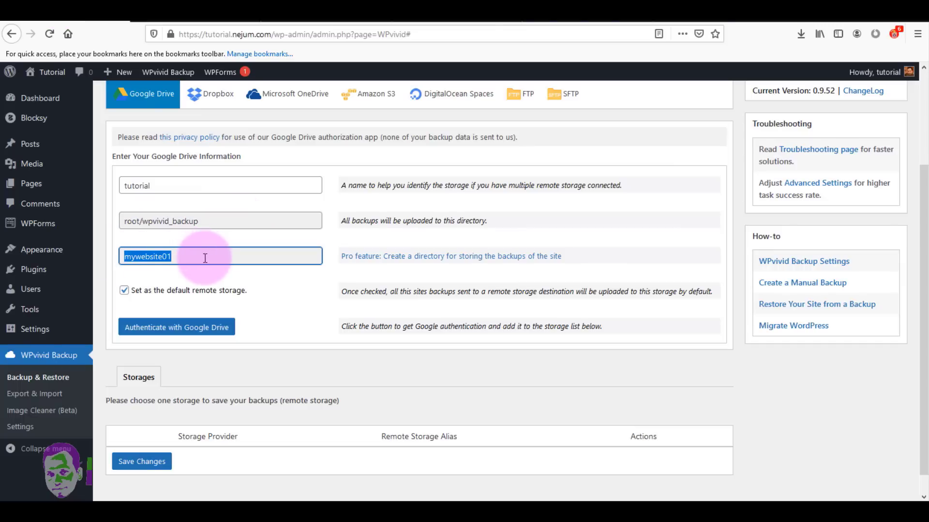
pyautogui.click(186, 257)
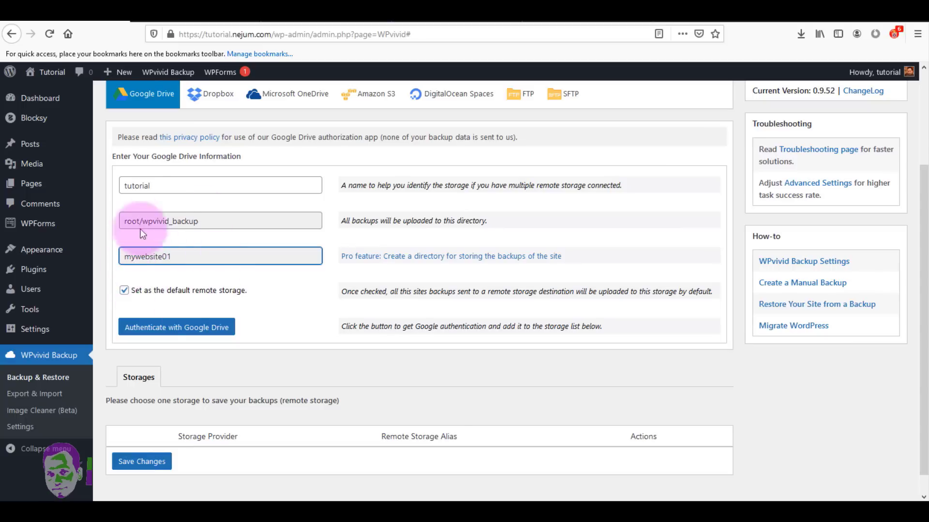
pyautogui.click(289, 312)
# Authenticate WPvivid with Google Drive by choosing the Google account and allowing wpvivid.com access
pyautogui.scroll(-2, 909, 314)
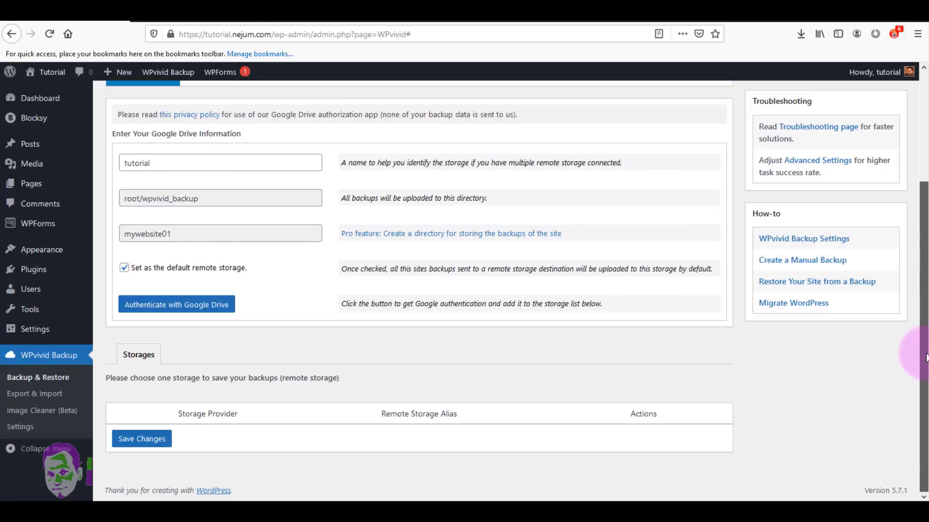
pyautogui.click(176, 310)
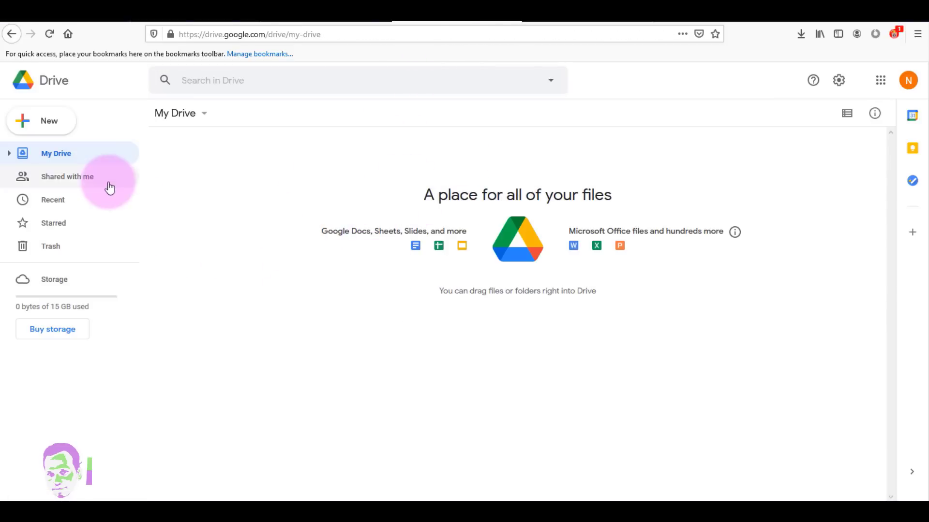
pyautogui.click(78, 13)
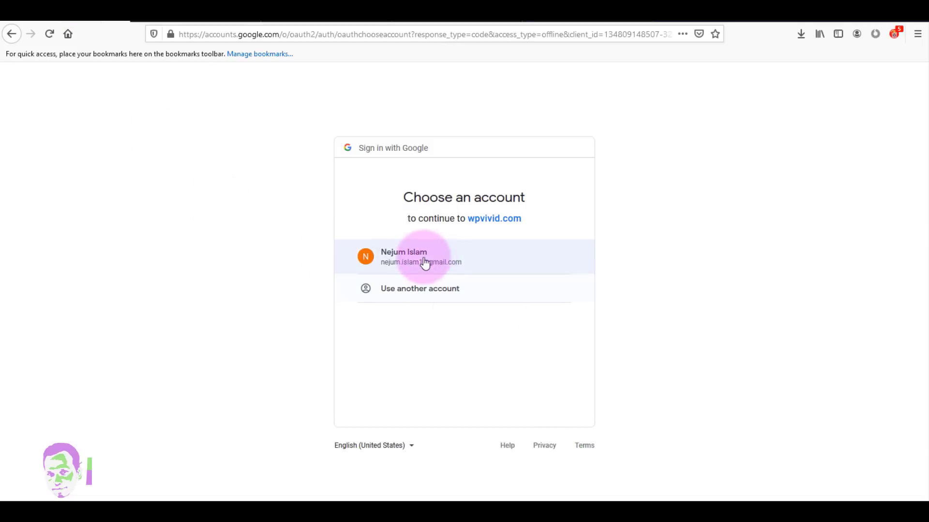
pyautogui.click(442, 261)
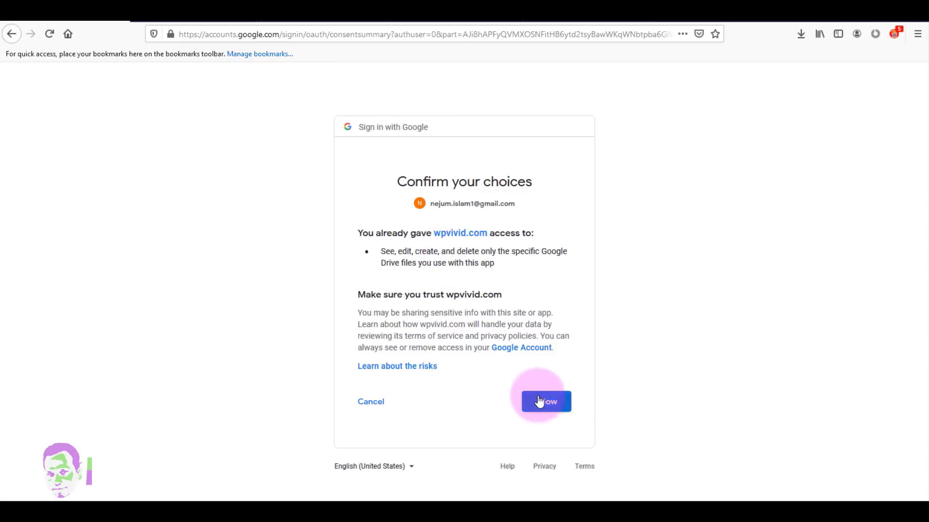
pyautogui.click(567, 404)
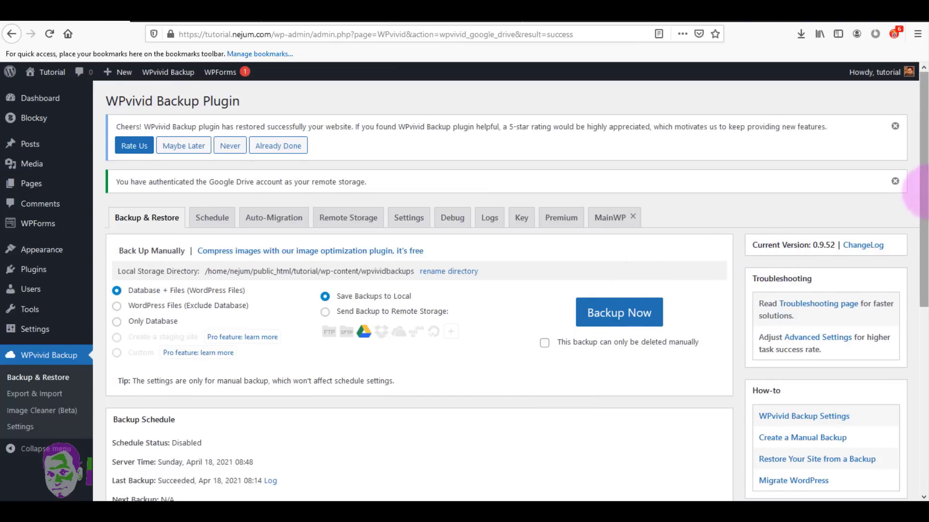
# Check the remote storage list for the tutorial entry and look at My Drive in Google Drive before backing up
pyautogui.moveTo(925, 191); pyautogui.dragTo(921, 166)
pyautogui.click(360, 217)
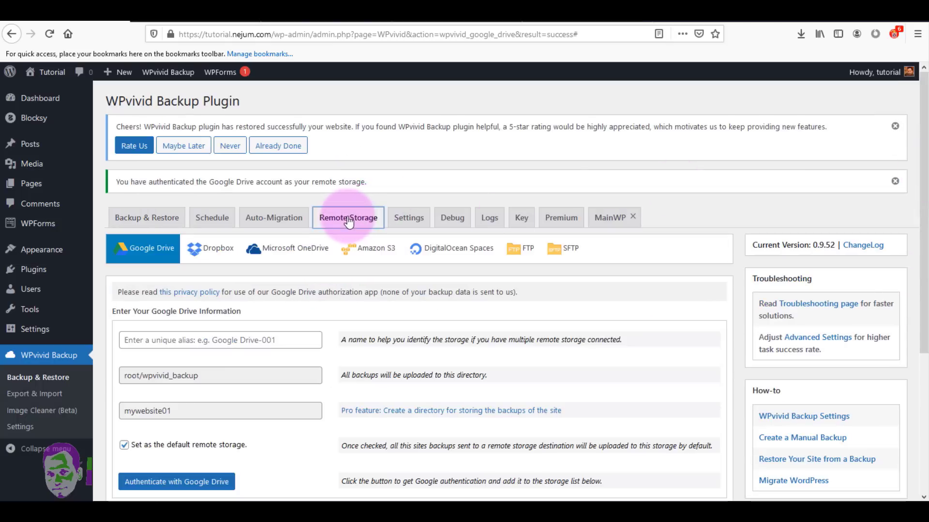
pyautogui.scroll(-1, 926, 262)
pyautogui.scroll(-3, 921, 261)
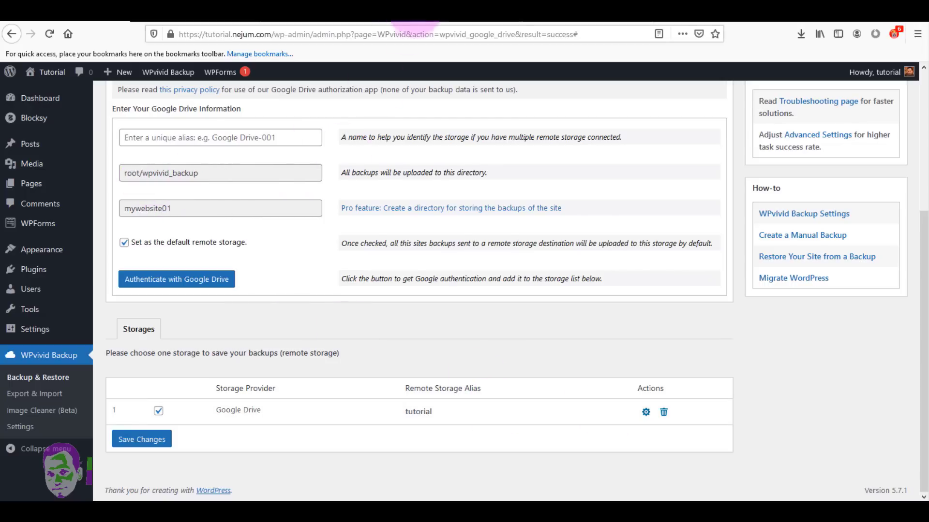
pyautogui.click(420, 13)
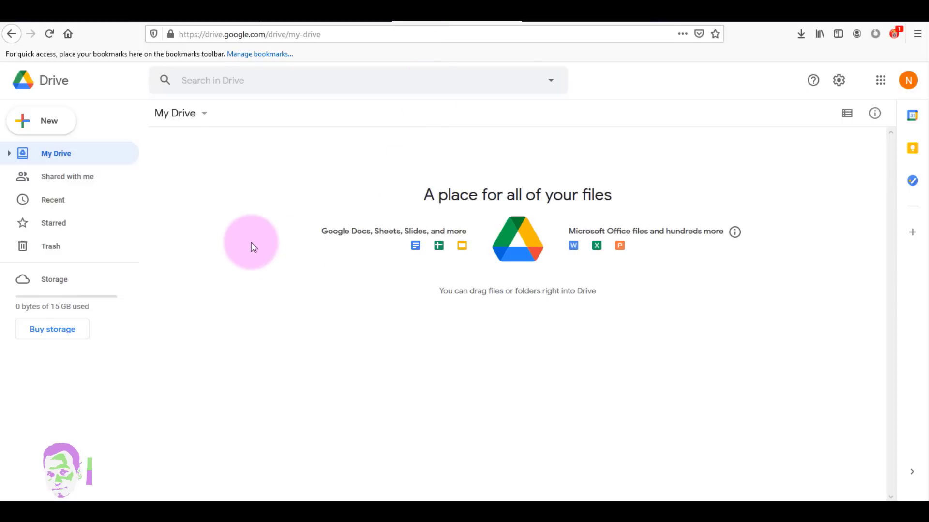
pyautogui.click(65, 13)
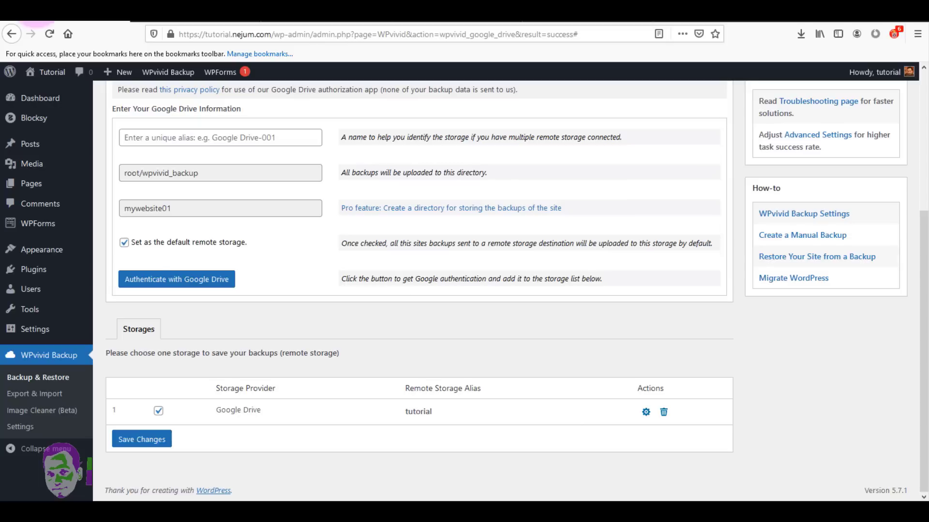
# Run a manual backup of Database + Files (WordPress Files) and send it to the remote storage
pyautogui.moveTo(926, 223); pyautogui.dragTo(919, 190)
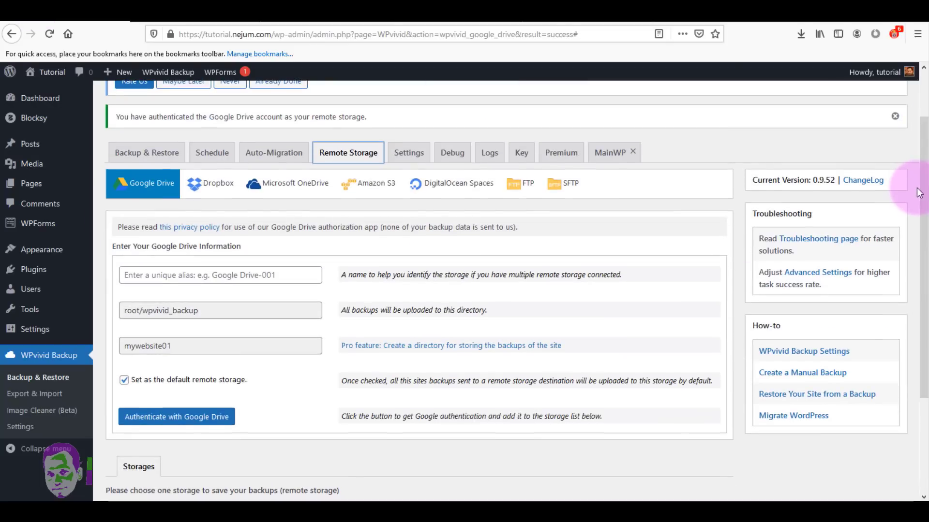
pyautogui.click(145, 152)
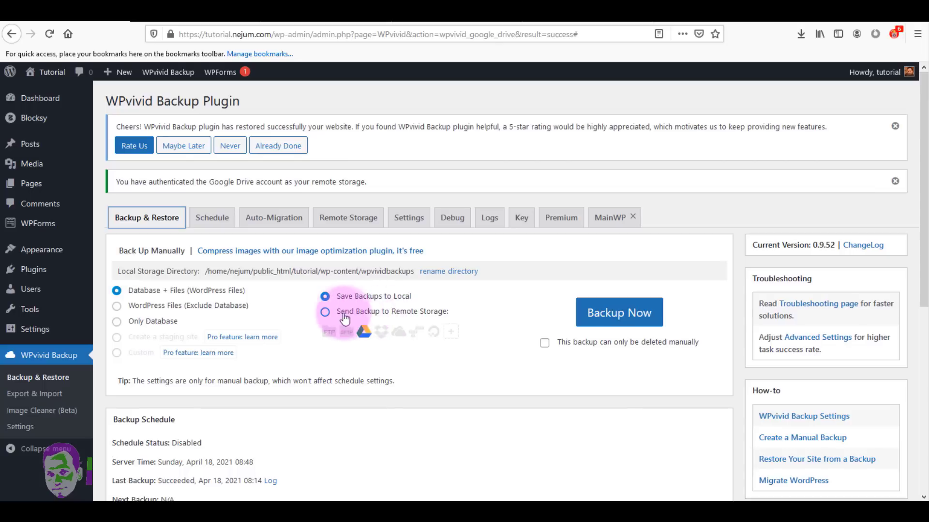
pyautogui.click(325, 312)
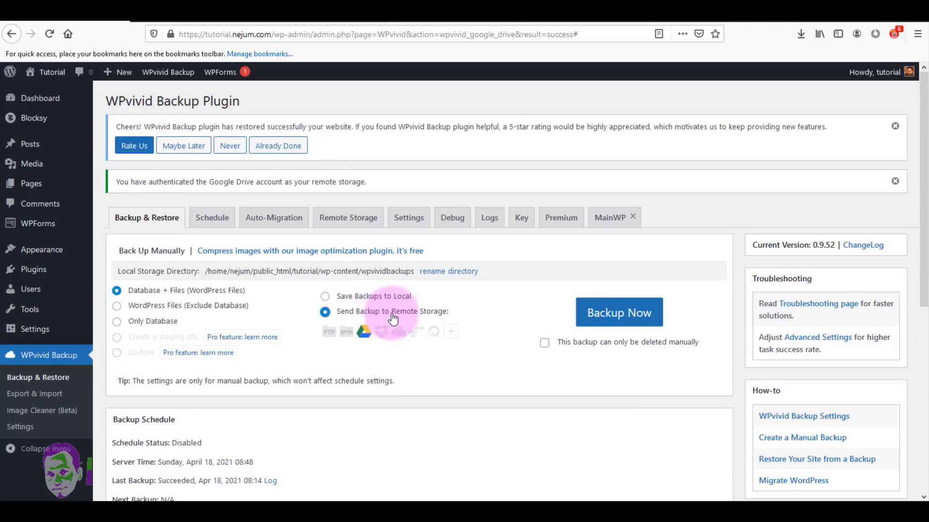
pyautogui.click(606, 315)
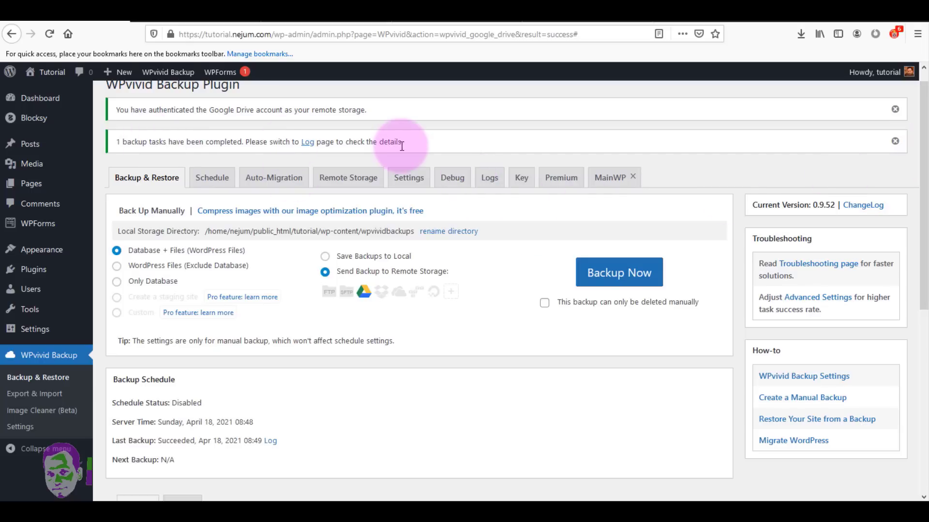
# Switch to Google Drive and open the wpvivid_backup folder to check the uploaded backup files
pyautogui.click(455, 12)
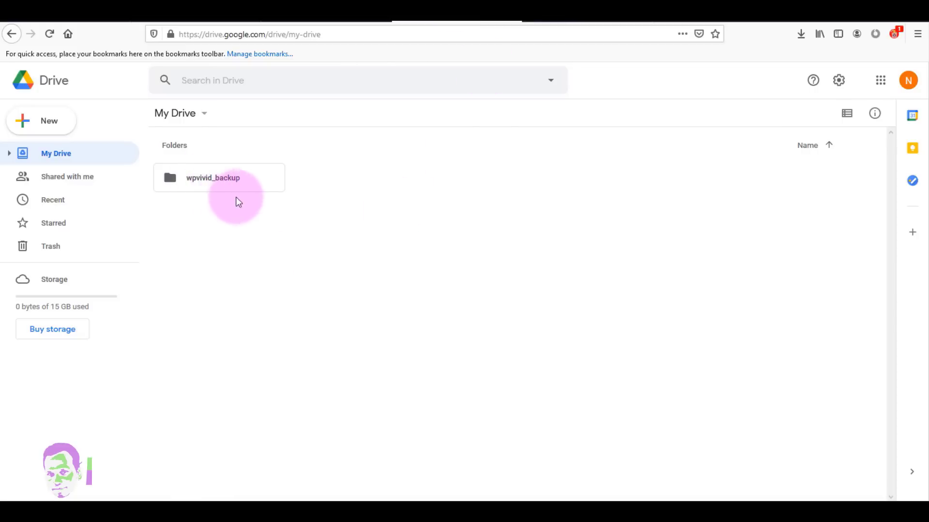
pyautogui.doubleClick(245, 182)
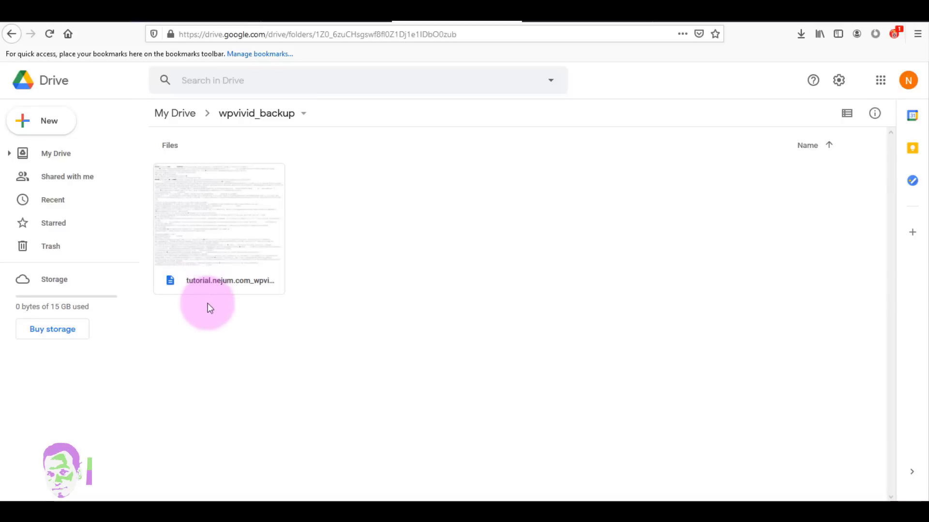
# Switch from Google Drive to the WPvivid page and try to delete the uploaded backup in the backups list
pyautogui.click(246, 226)
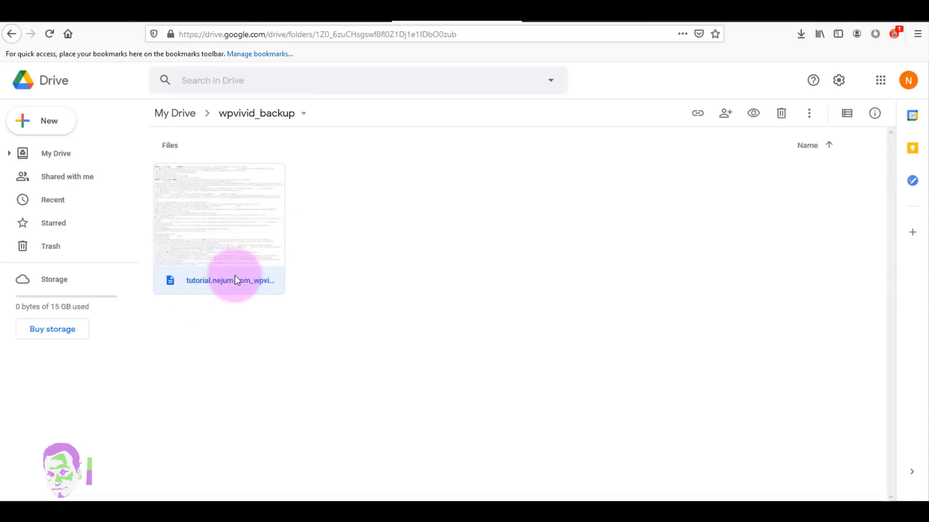
pyautogui.click(61, 6)
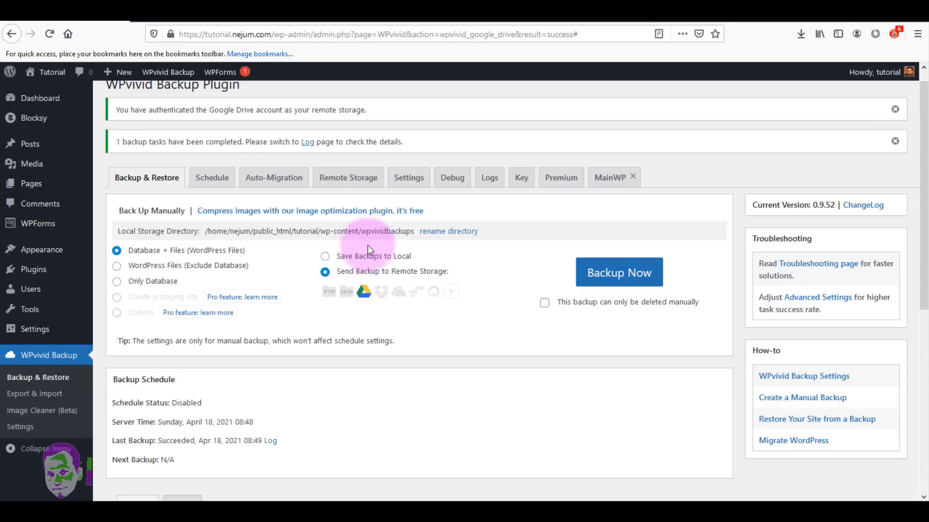
pyautogui.moveTo(923, 166); pyautogui.dragTo(926, 369)
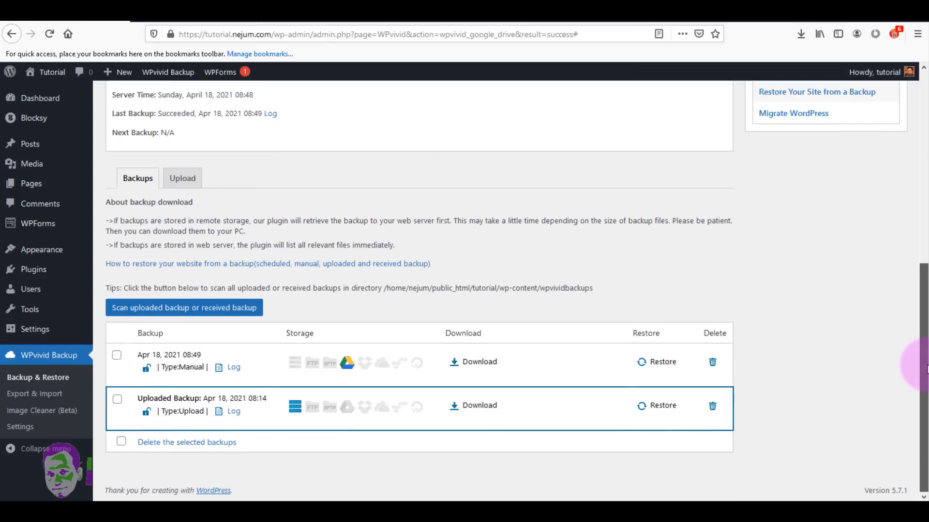
pyautogui.click(713, 411)
pyautogui.click(597, 249)
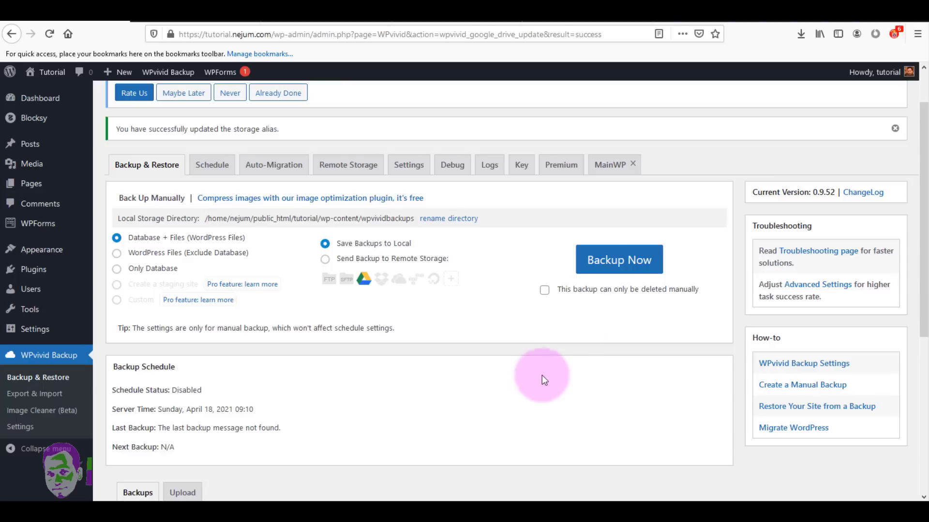
# Switch to Google Drive and download the tutorial.nejum.com backup file from the wpvivid_backup folder
pyautogui.click(439, 12)
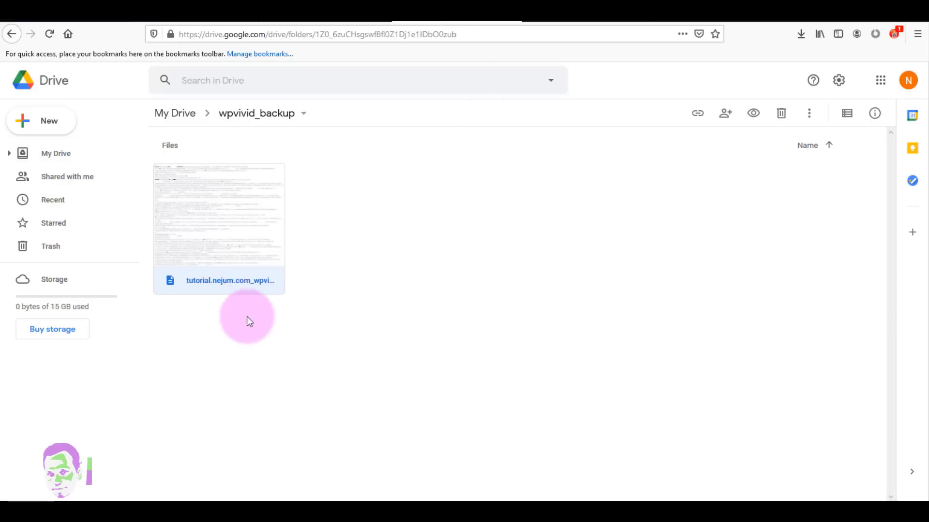
pyautogui.rightClick(216, 236)
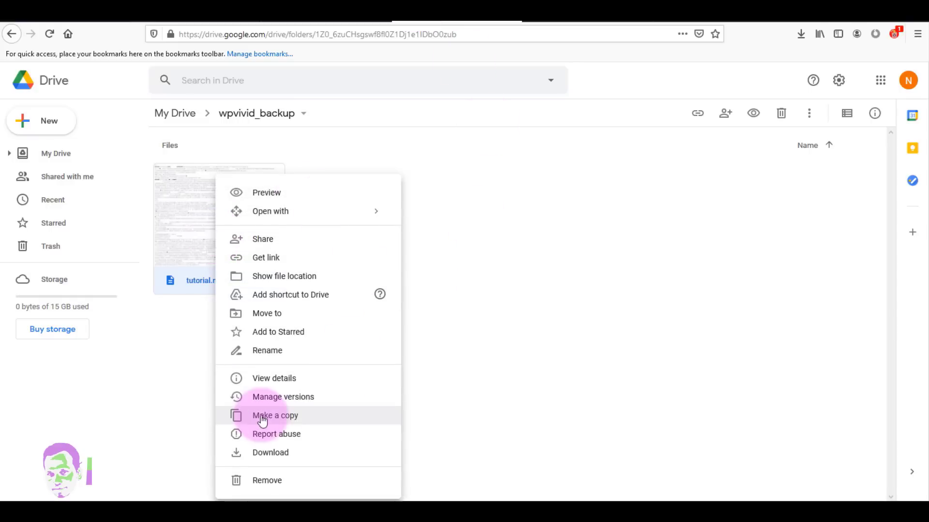
pyautogui.click(255, 454)
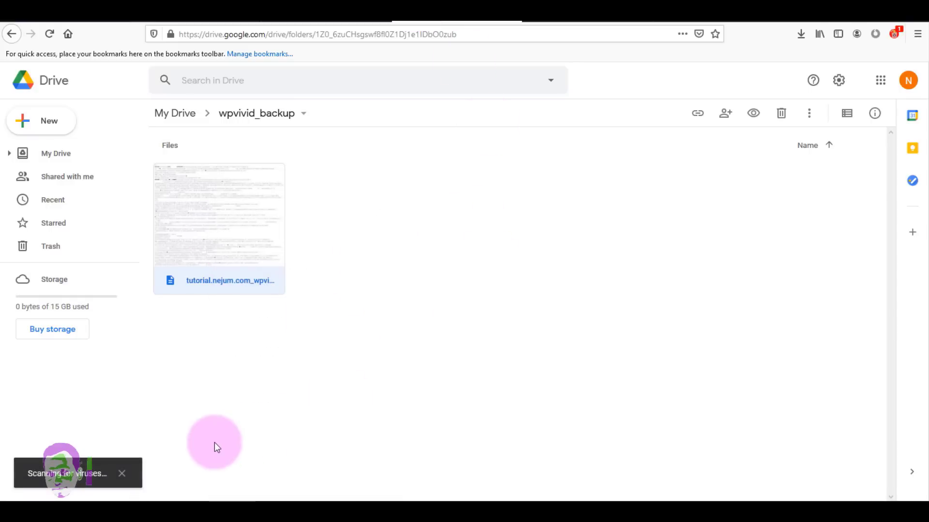
# Switch to the WPvivid page, show the backup upload area and check the browser's downloads for the backup zip
pyautogui.click(66, 8)
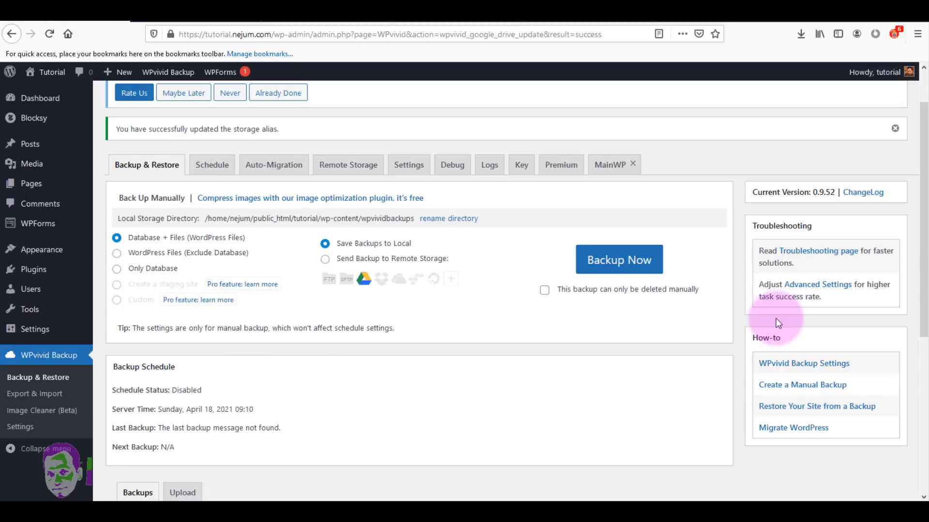
pyautogui.moveTo(924, 223); pyautogui.dragTo(905, 378)
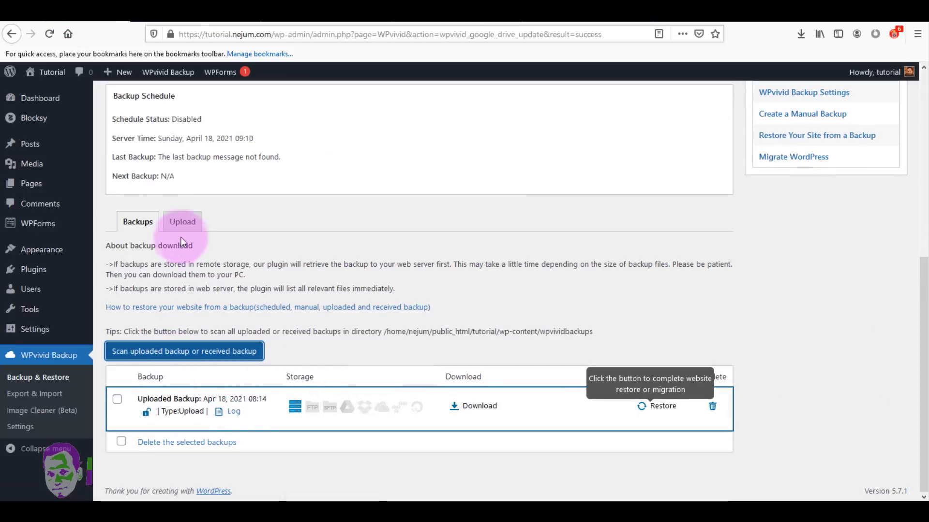
pyautogui.click(182, 224)
pyautogui.moveTo(923, 124); pyautogui.dragTo(926, 385)
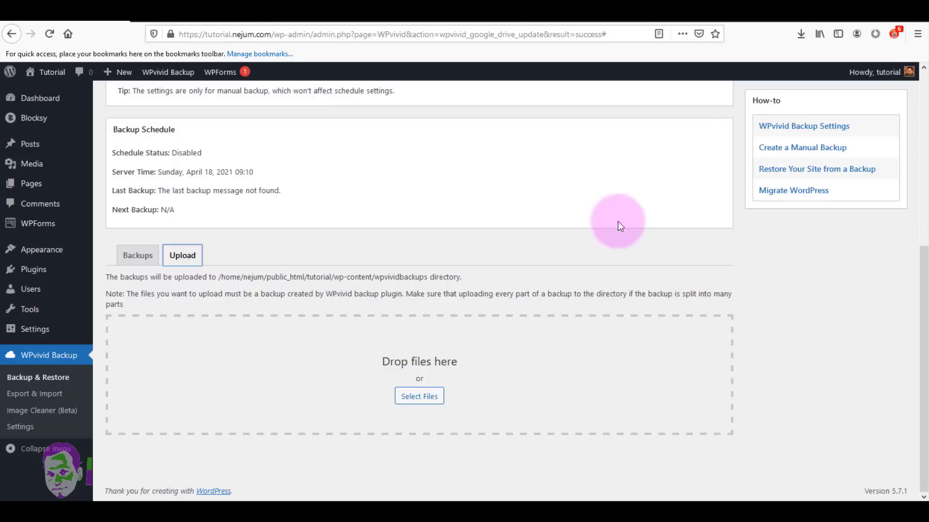
pyautogui.click(801, 33)
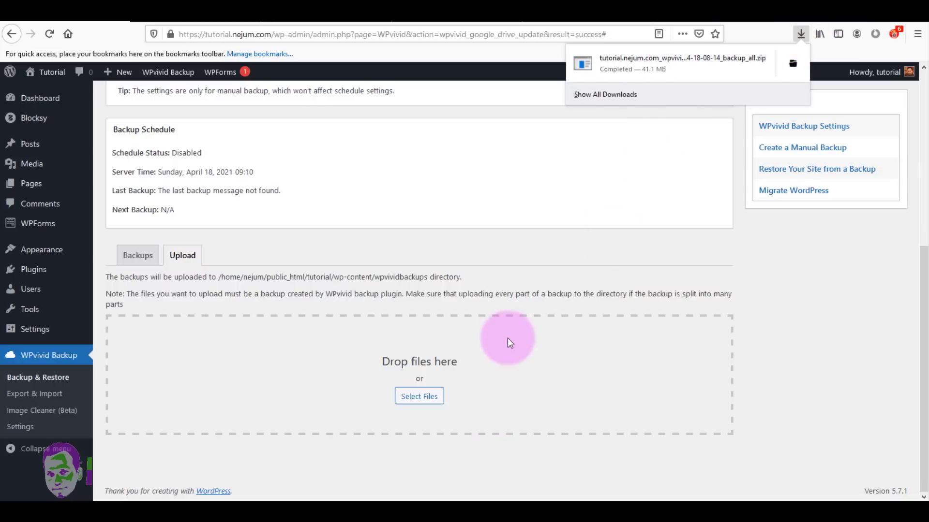
pyautogui.click(489, 381)
# Enable the backup schedule in WPvivid and set its frequency to Weekly
pyautogui.moveTo(916, 286); pyautogui.dragTo(926, 45)
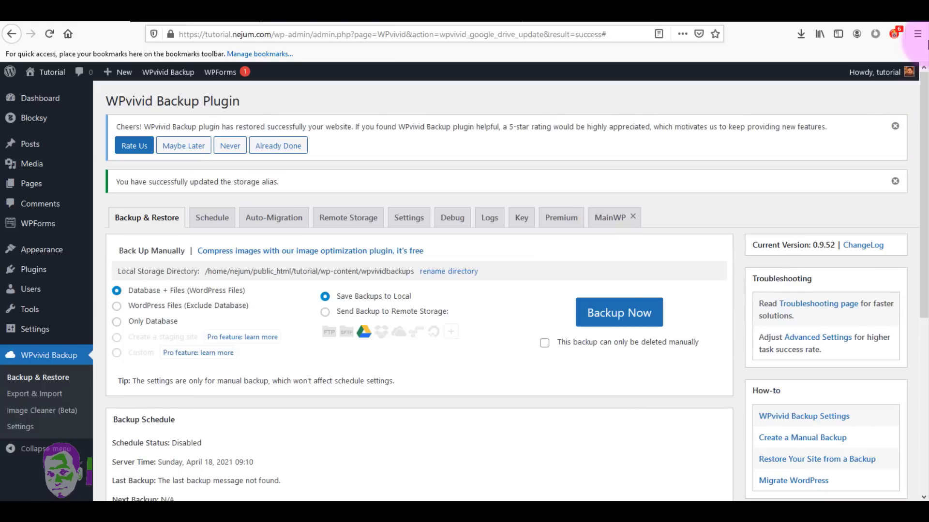
pyautogui.moveTo(926, 98)
pyautogui.mouseDown()
pyautogui.moveTo(926, 109)
pyautogui.moveTo(927, 100)
pyautogui.mouseUp()
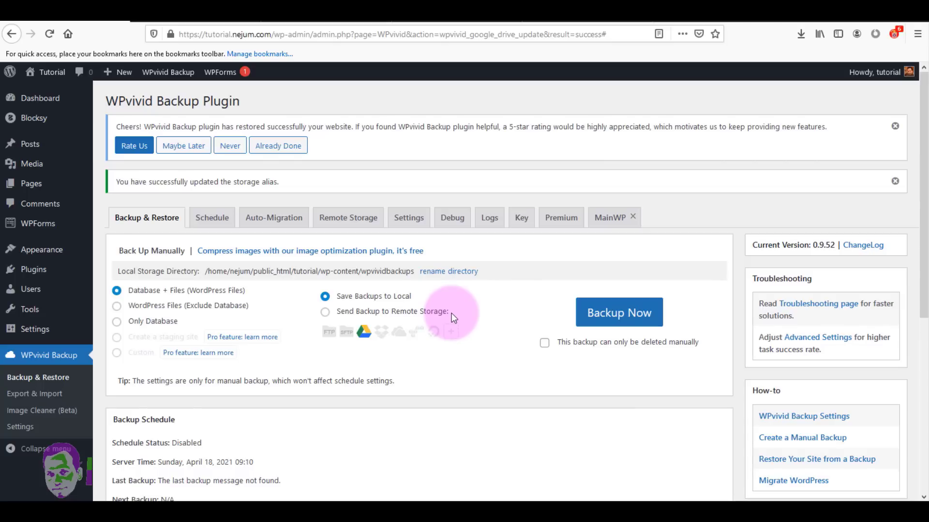
pyautogui.scroll(-4, 912, 249)
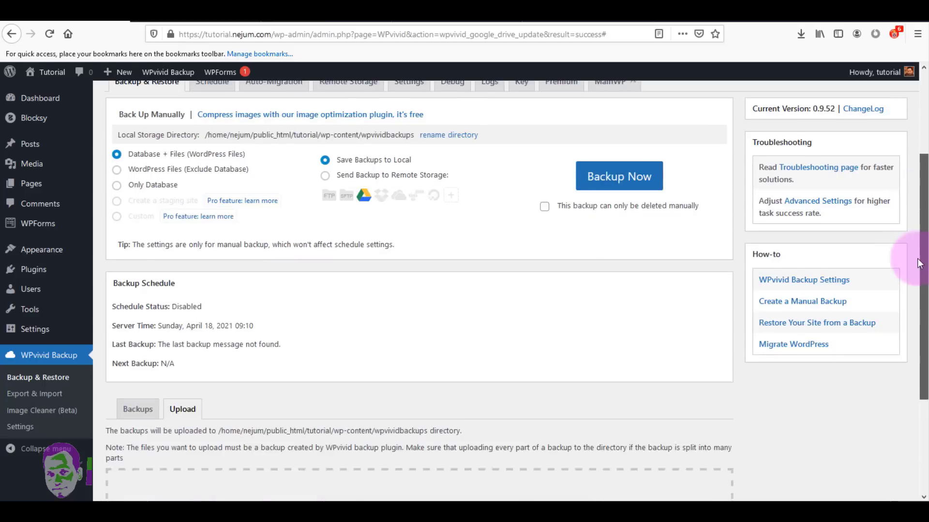
pyautogui.scroll(4, 912, 244)
pyautogui.click(213, 222)
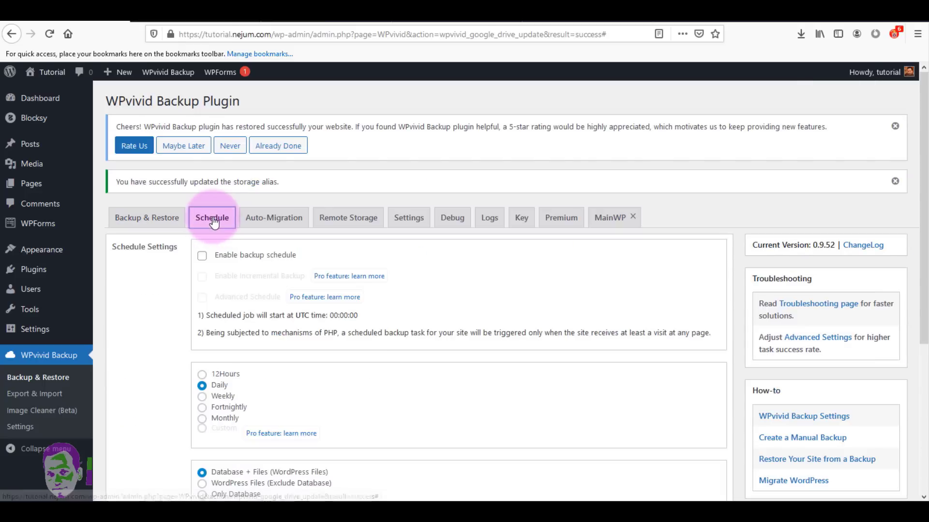
pyautogui.scroll(-2, 922, 251)
pyautogui.scroll(-1, 921, 252)
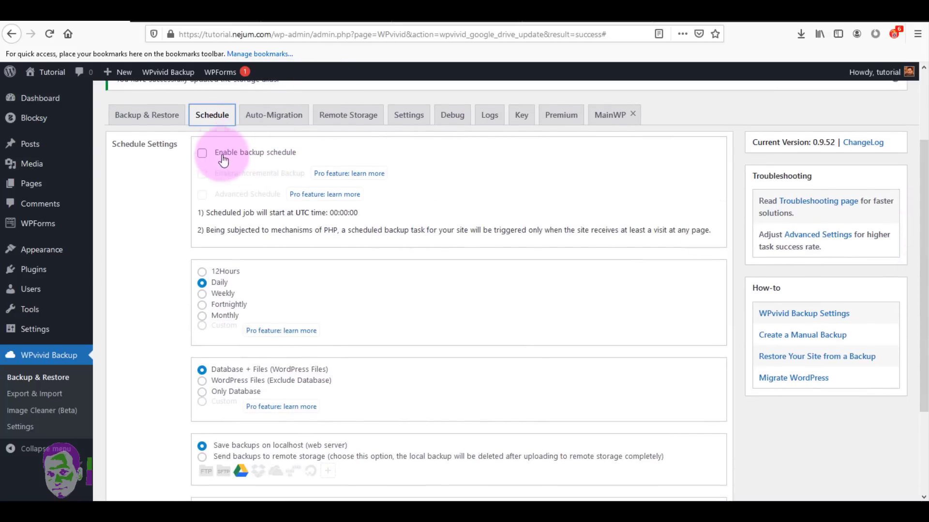
pyautogui.click(201, 152)
pyautogui.scroll(-2, 202, 193)
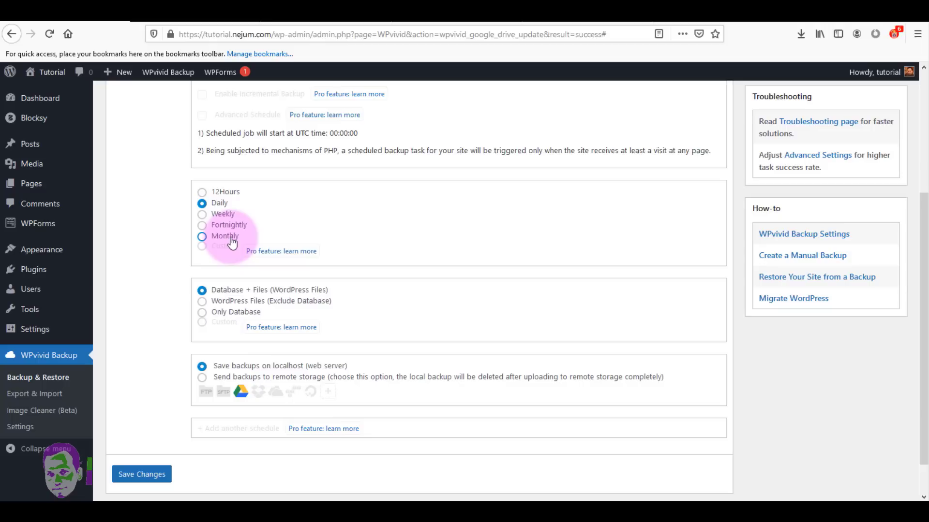
pyautogui.click(202, 216)
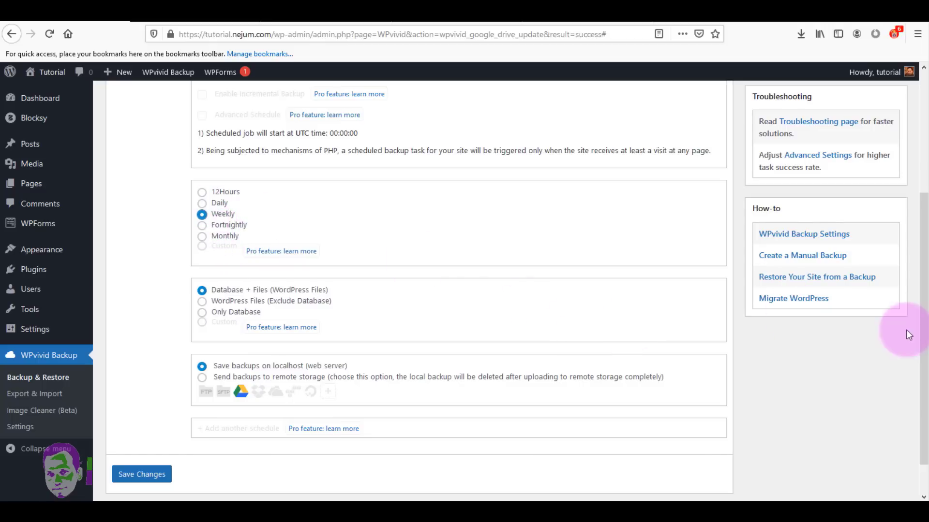
# Set scheduled backups to be sent to remote storage and save the schedule settings
pyautogui.scroll(-1, 909, 339)
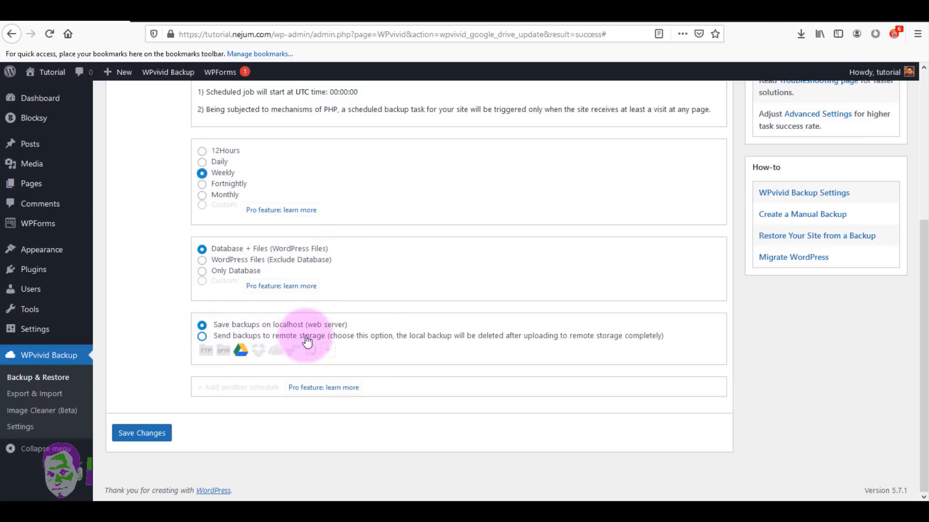
pyautogui.click(201, 336)
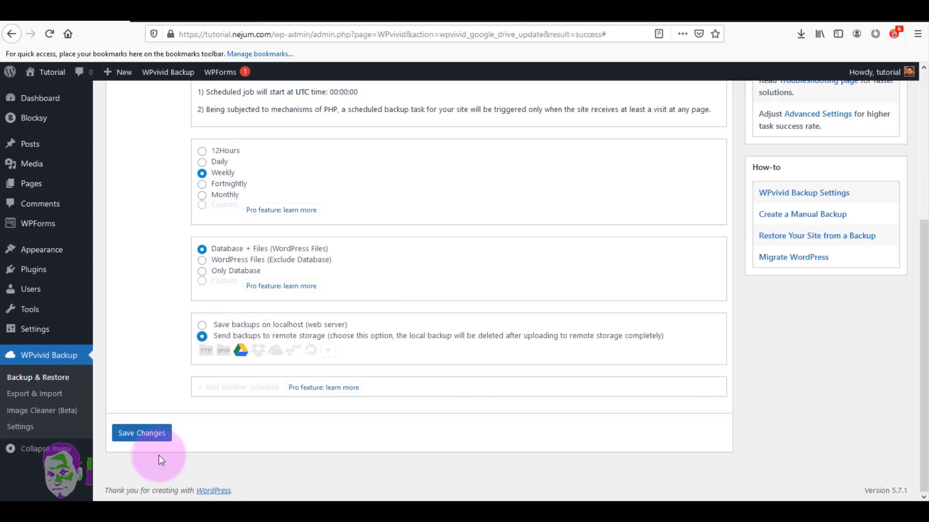
pyautogui.click(145, 434)
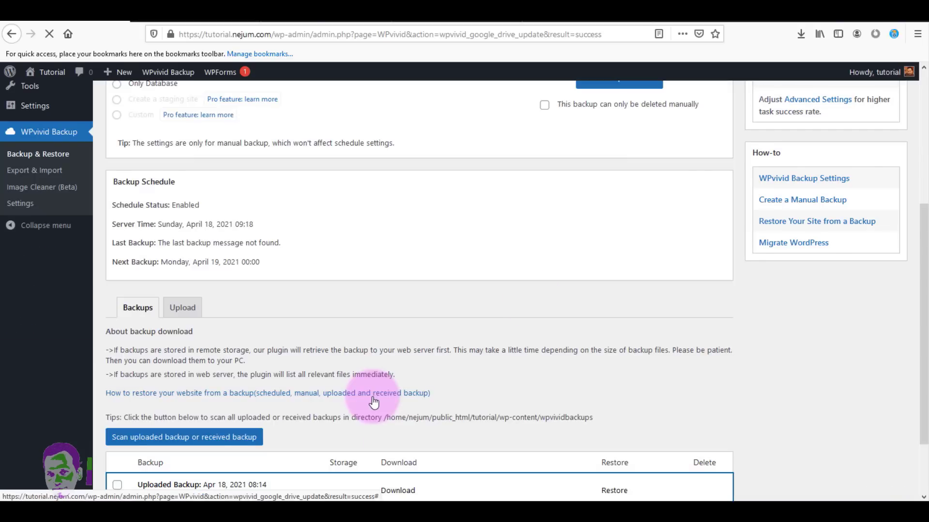
# Set the number of backups retained to 7 in WPvivid's general settings and save the changes
pyautogui.moveTo(923, 220); pyautogui.dragTo(922, 117)
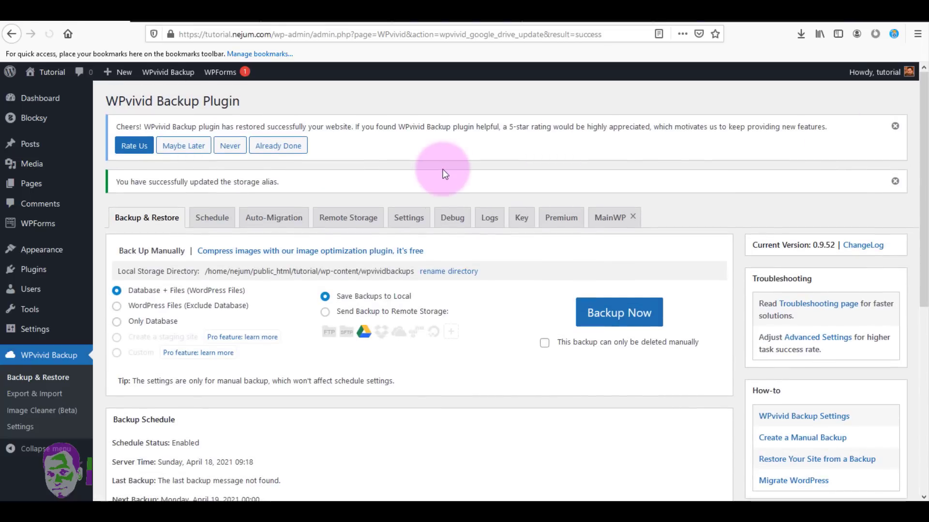
pyautogui.click(410, 219)
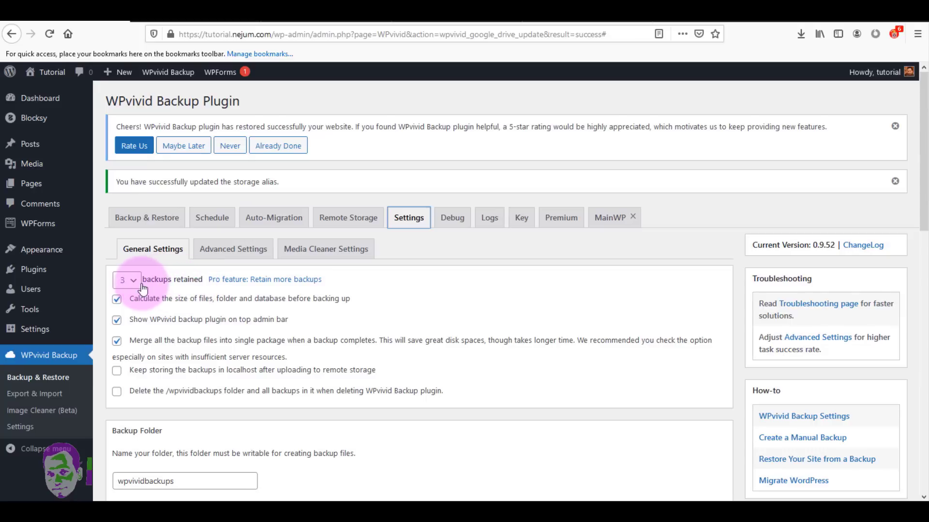
pyautogui.click(121, 280)
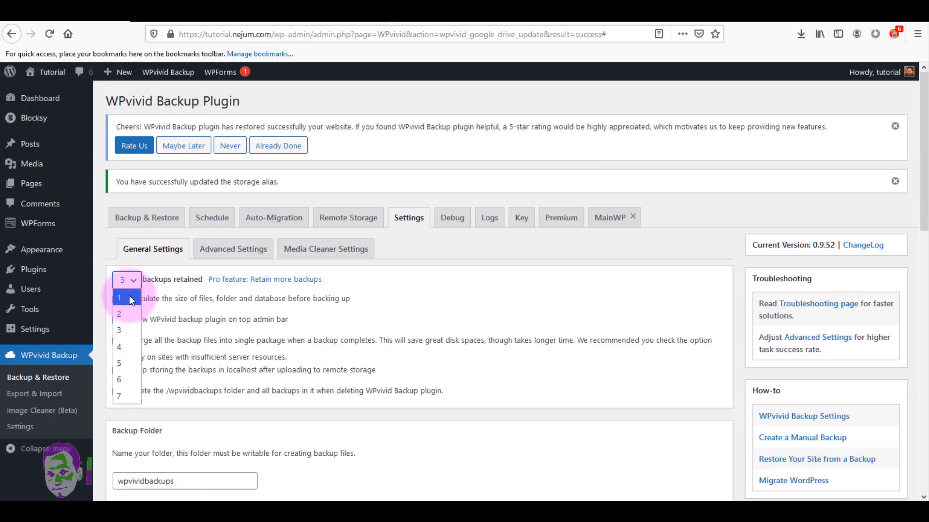
pyautogui.click(126, 396)
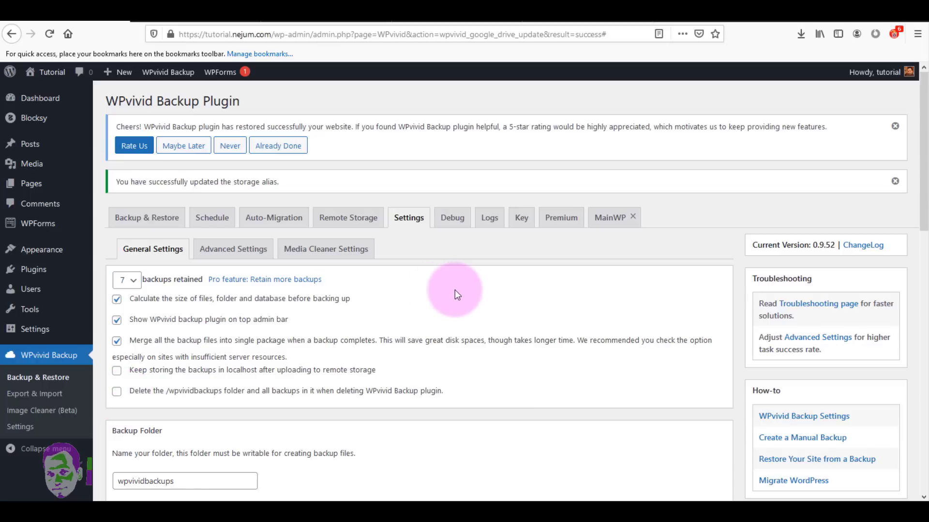
pyautogui.scroll(-3, 910, 160)
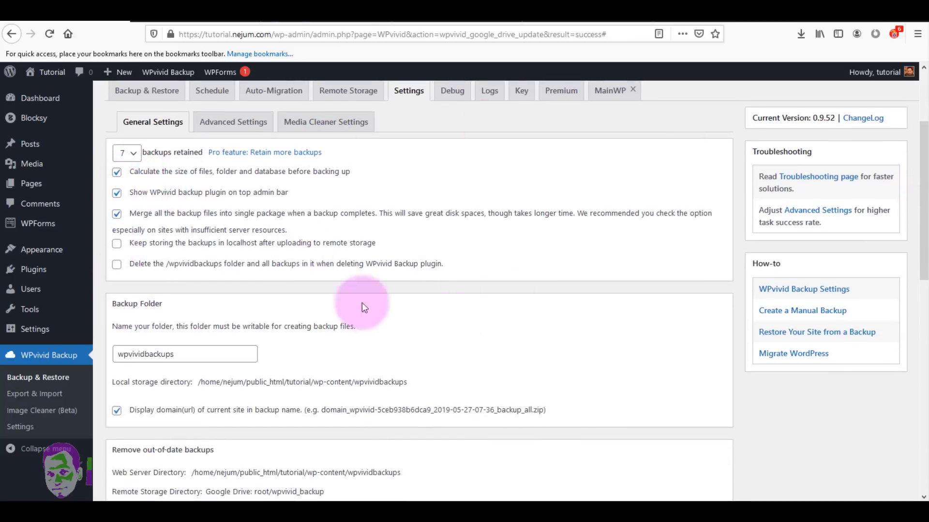
pyautogui.scroll(-2, 925, 304)
pyautogui.scroll(-10, 925, 304)
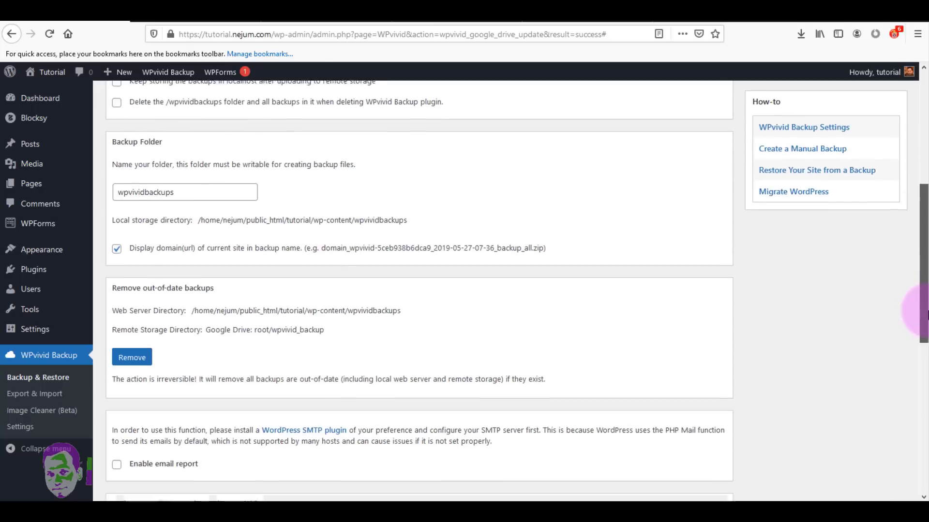
pyautogui.click(130, 446)
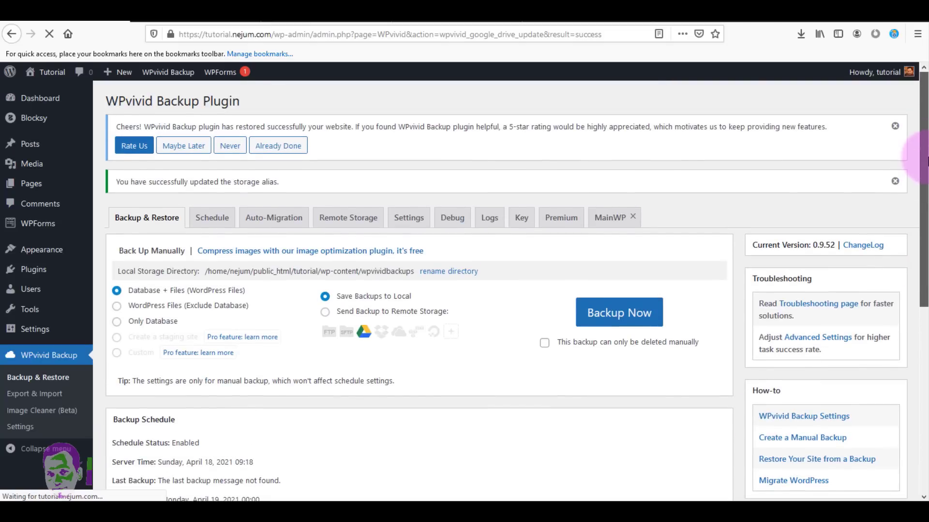
# Review the saved backup schedule's frequency, backup content and storage destination
pyautogui.click(212, 218)
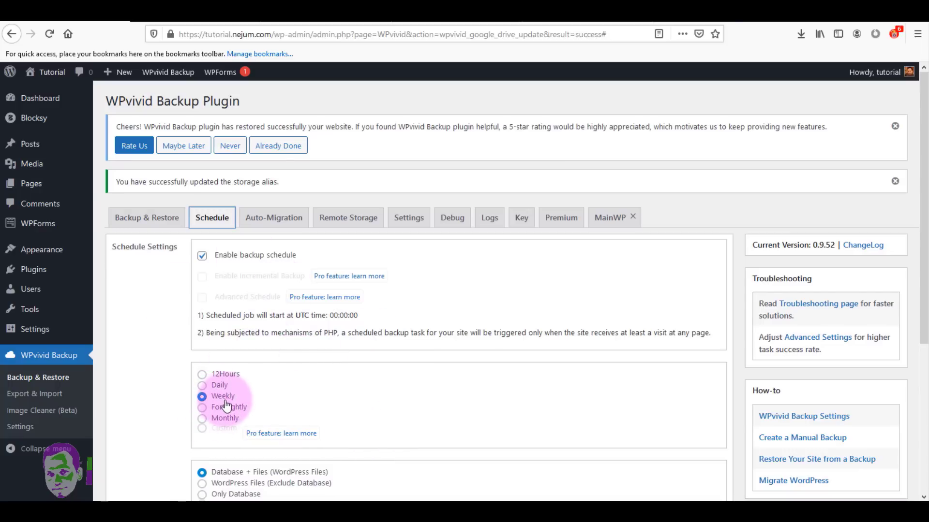
pyautogui.moveTo(920, 310); pyautogui.dragTo(920, 455)
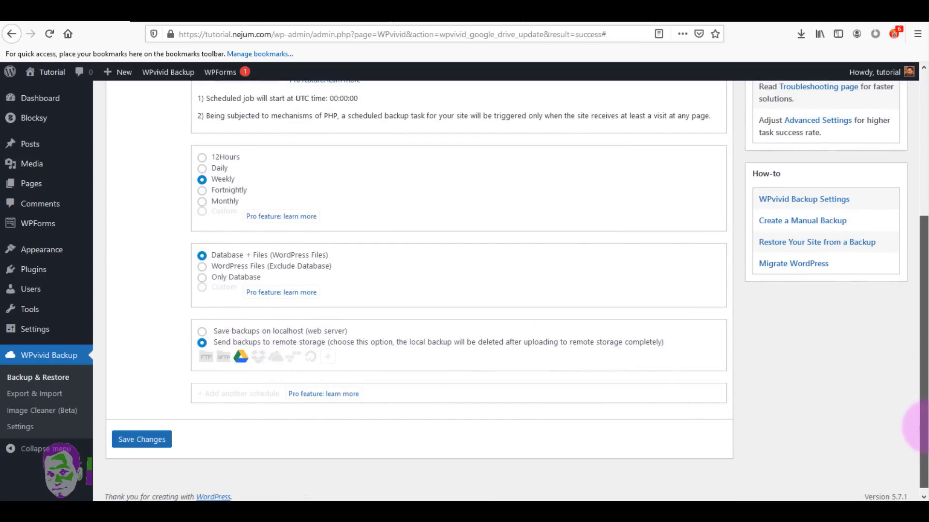
pyautogui.moveTo(919, 383); pyautogui.dragTo(920, 181)
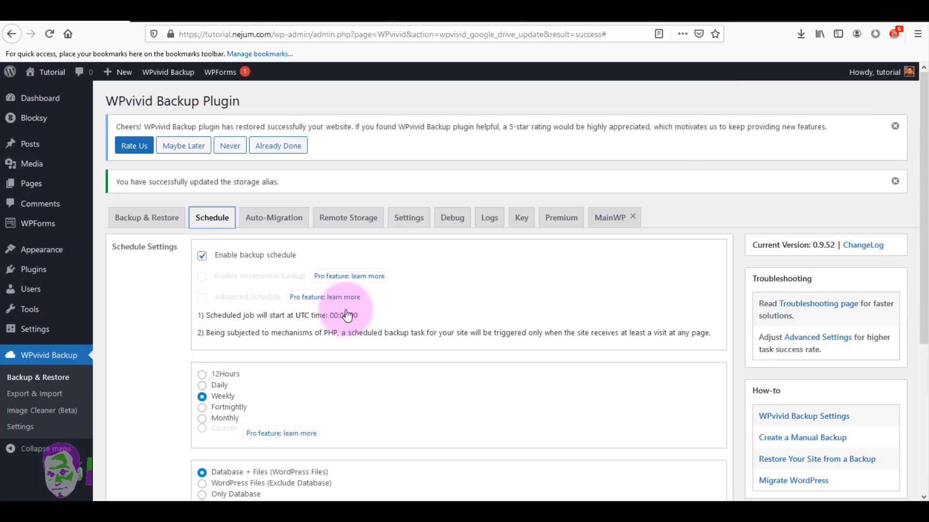